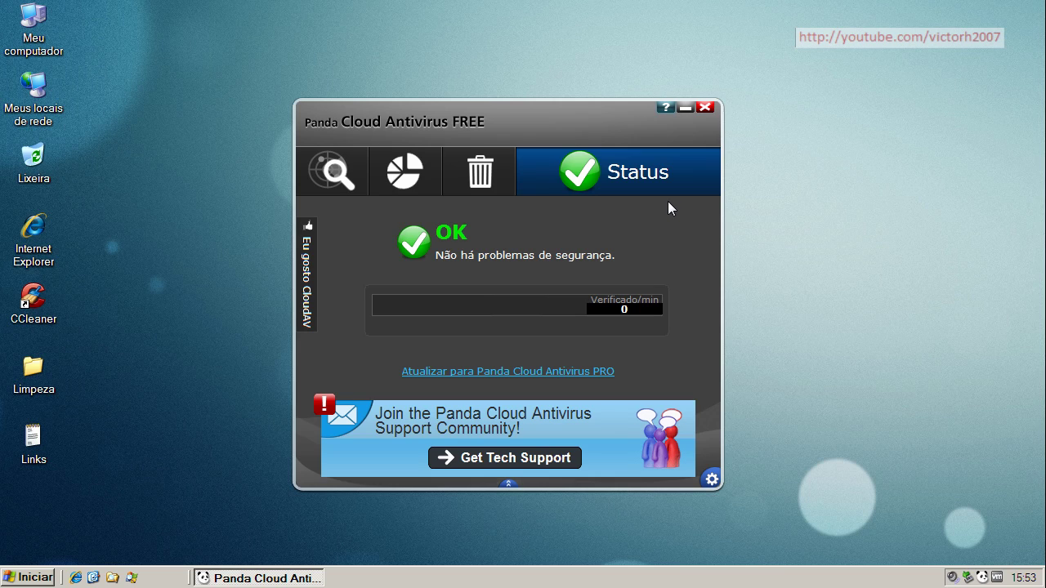
- Review the Verificar, Lixeira, Alertas e Relatórios and Exclusões sections of Panda's advanced settings and leave without saving changes
{"action": "left_click", "coordinate": [712, 480]}
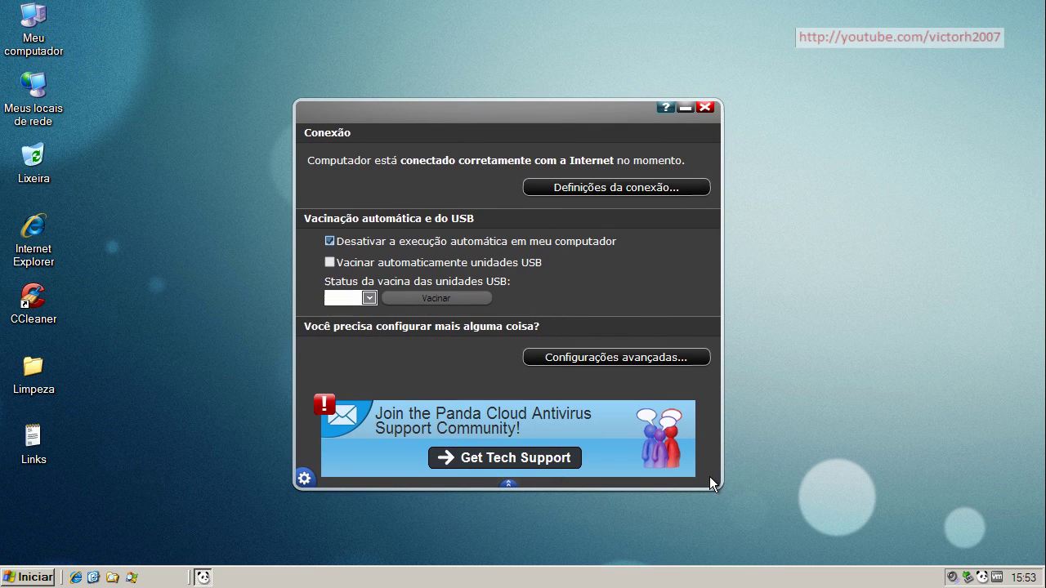
{"action": "left_click", "coordinate": [627, 358]}
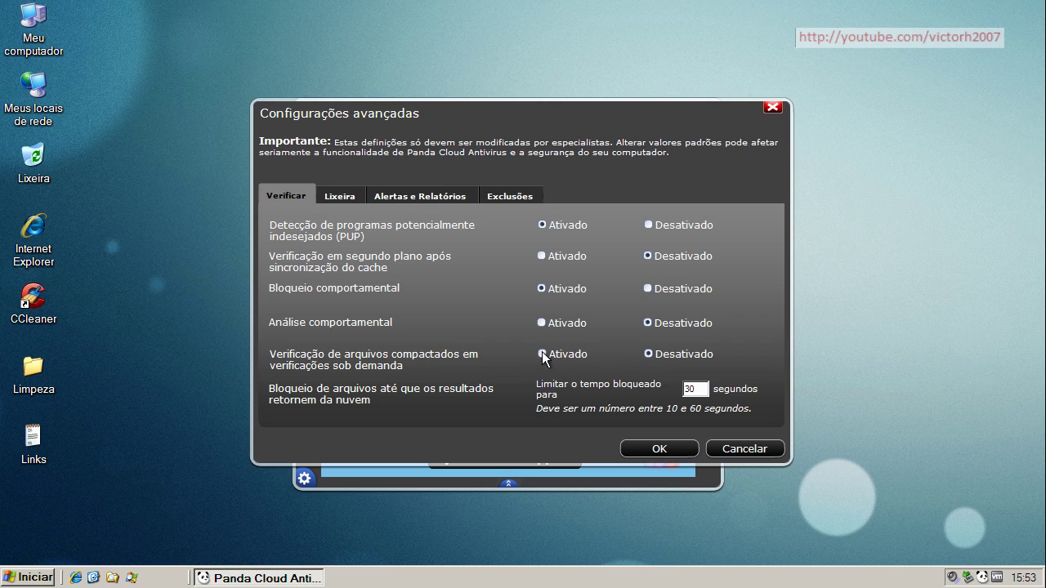
{"action": "left_click", "coordinate": [340, 197]}
{"action": "left_click", "coordinate": [388, 200]}
{"action": "left_click", "coordinate": [507, 198]}
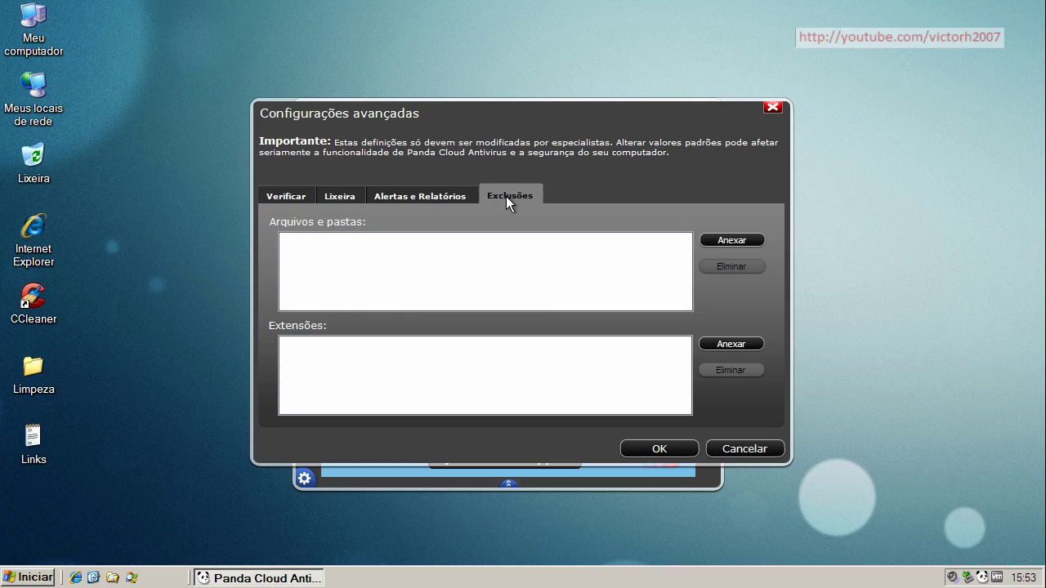
{"action": "left_click", "coordinate": [282, 199]}
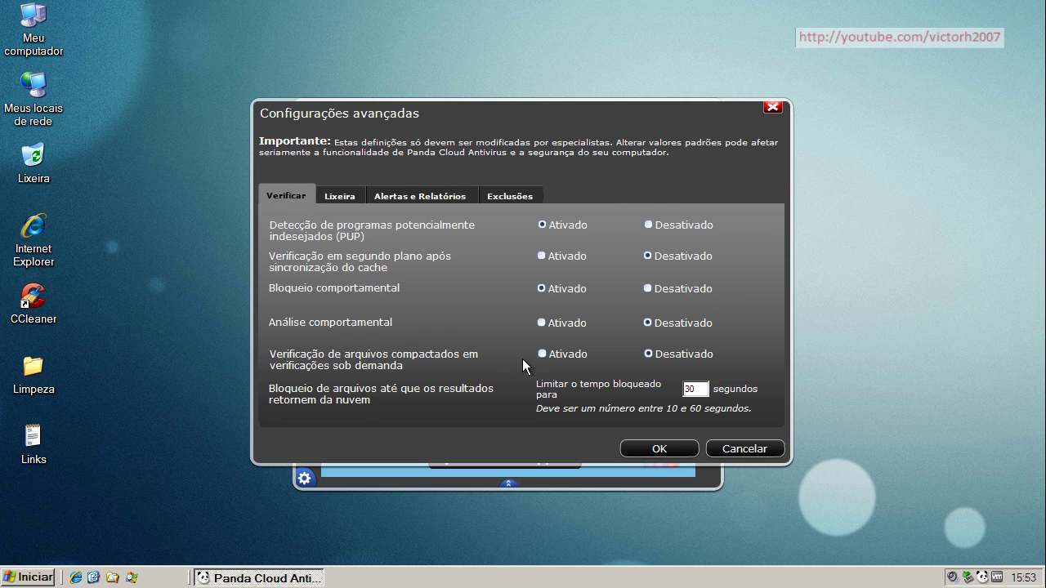
{"action": "left_click", "coordinate": [738, 450]}
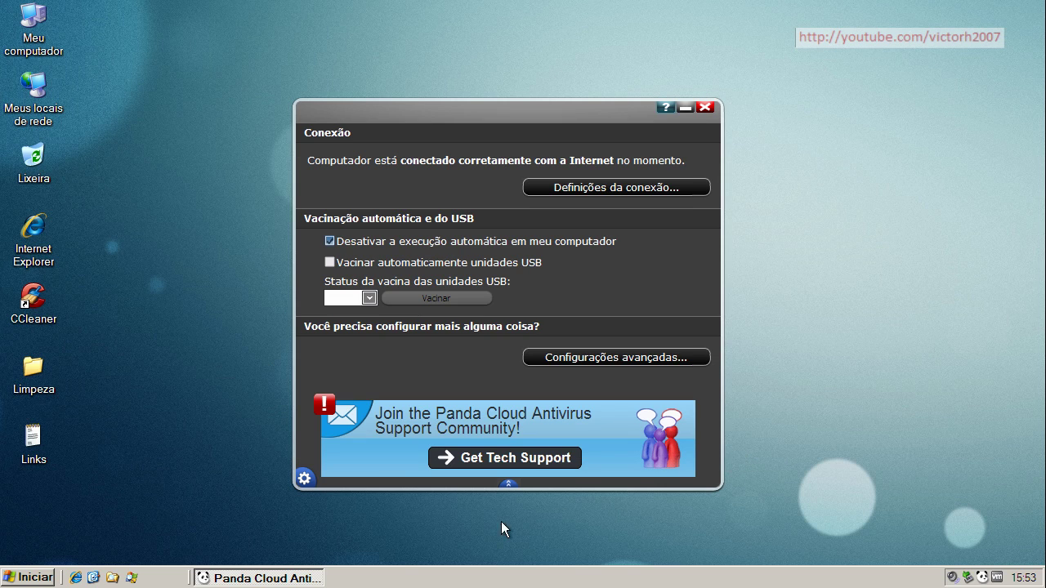
- Collapse the promotional banner and review the antivirus's recycle bin, report, scan and status pages before closing its window
{"action": "left_click", "coordinate": [509, 489]}
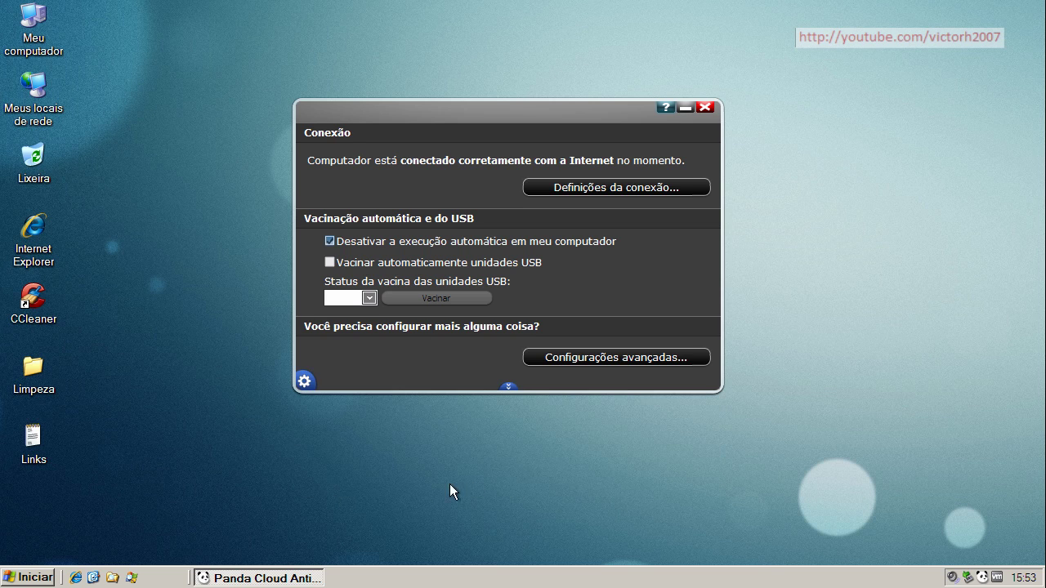
{"action": "left_click", "coordinate": [302, 383]}
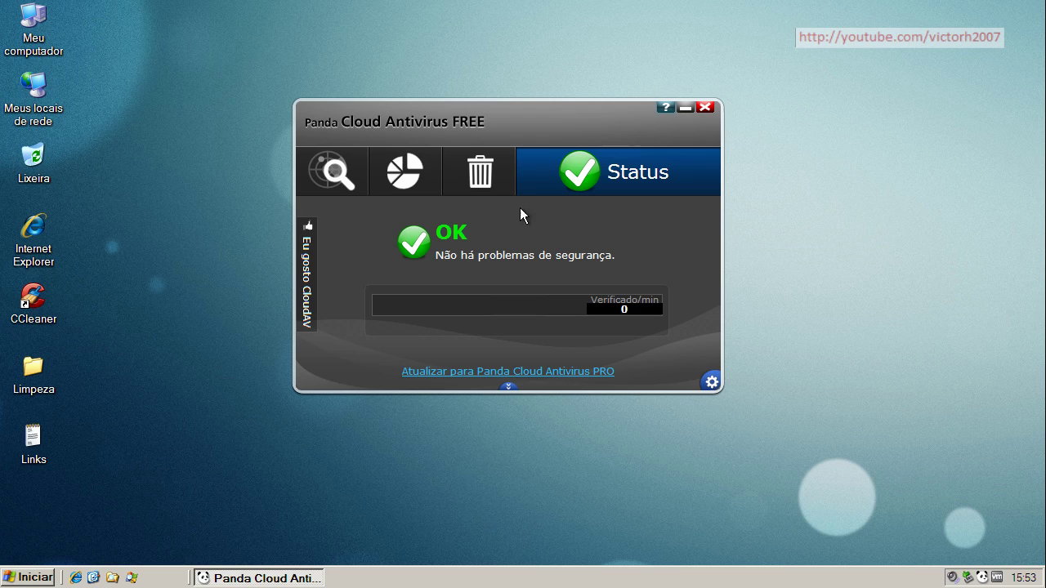
{"action": "left_click", "coordinate": [497, 181]}
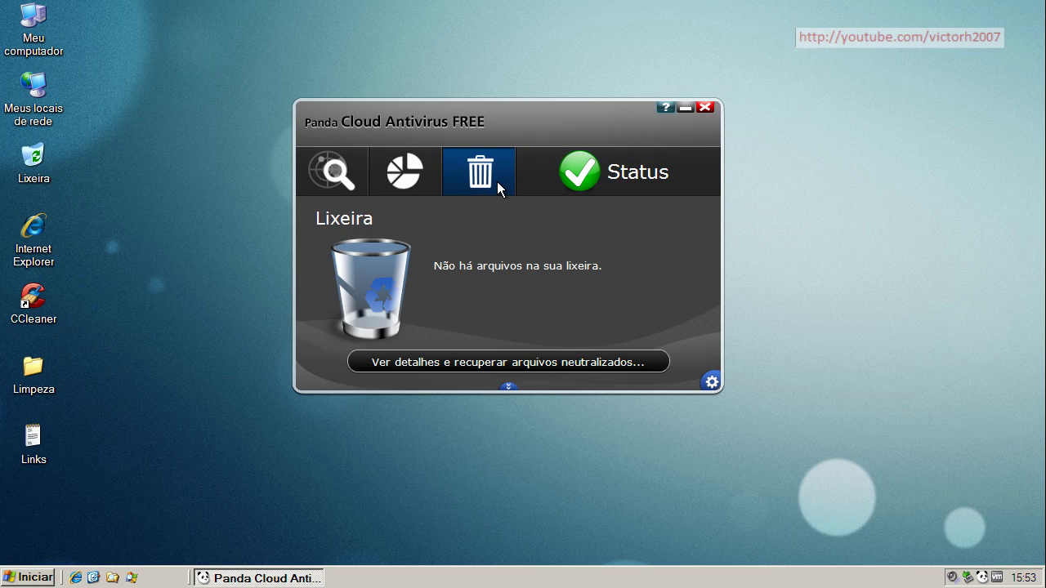
{"action": "left_click", "coordinate": [421, 185]}
{"action": "left_click", "coordinate": [345, 175]}
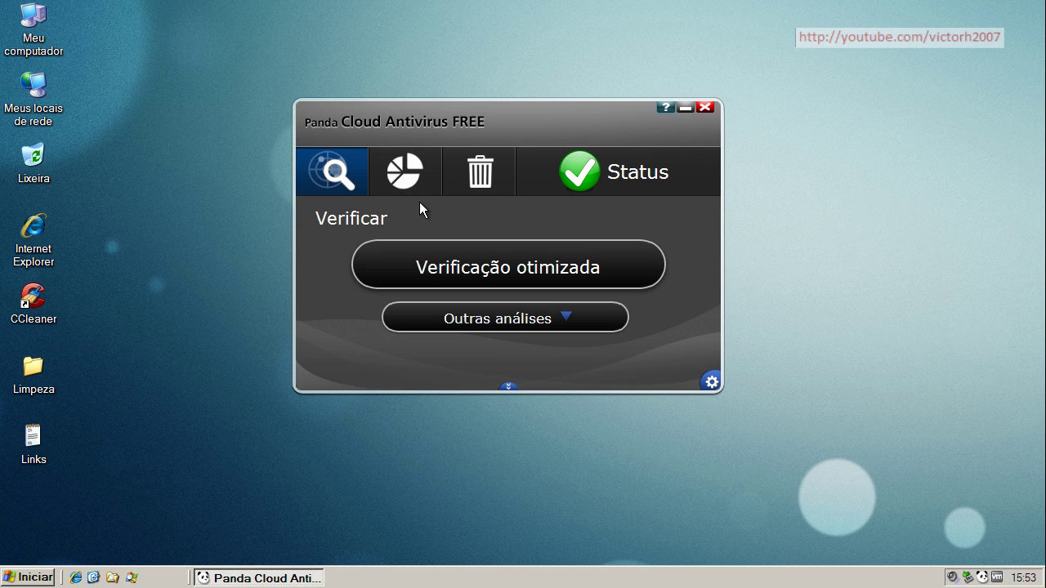
{"action": "left_click", "coordinate": [591, 175]}
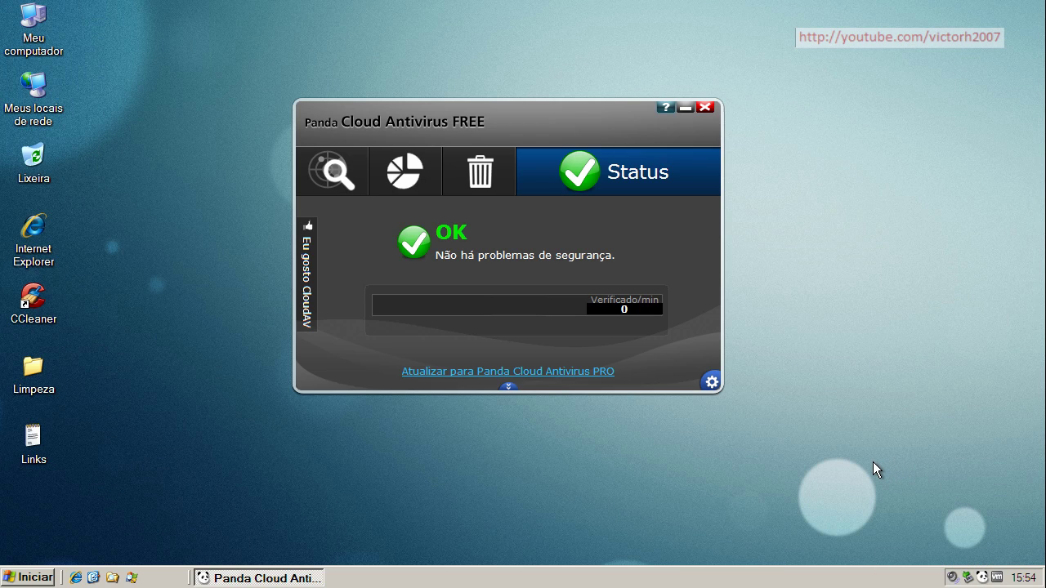
{"action": "left_click", "coordinate": [704, 107]}
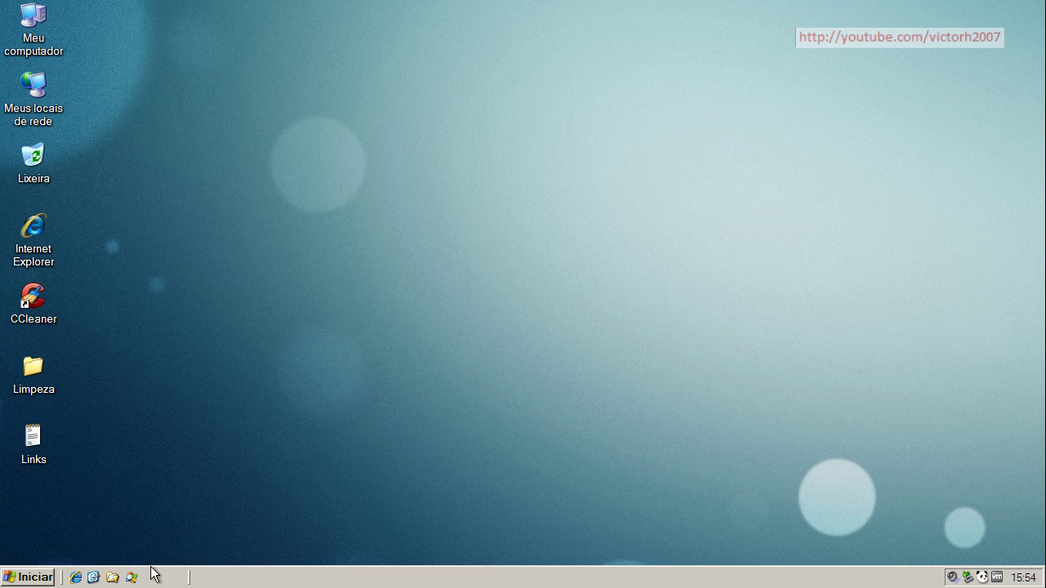
- Switch to Process Explorer and examine the memory use of Panda_URL_Filtering.exe, PSANHost.exe and PSUNMain.exe, leaving the program minimized
{"action": "left_click", "coordinate": [132, 578]}
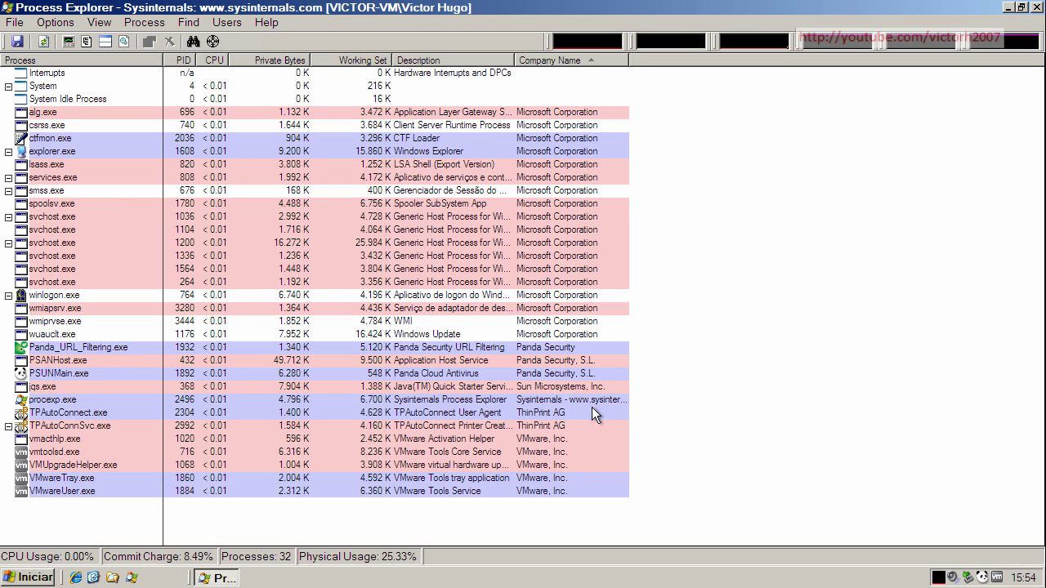
{"action": "left_click", "coordinate": [560, 349]}
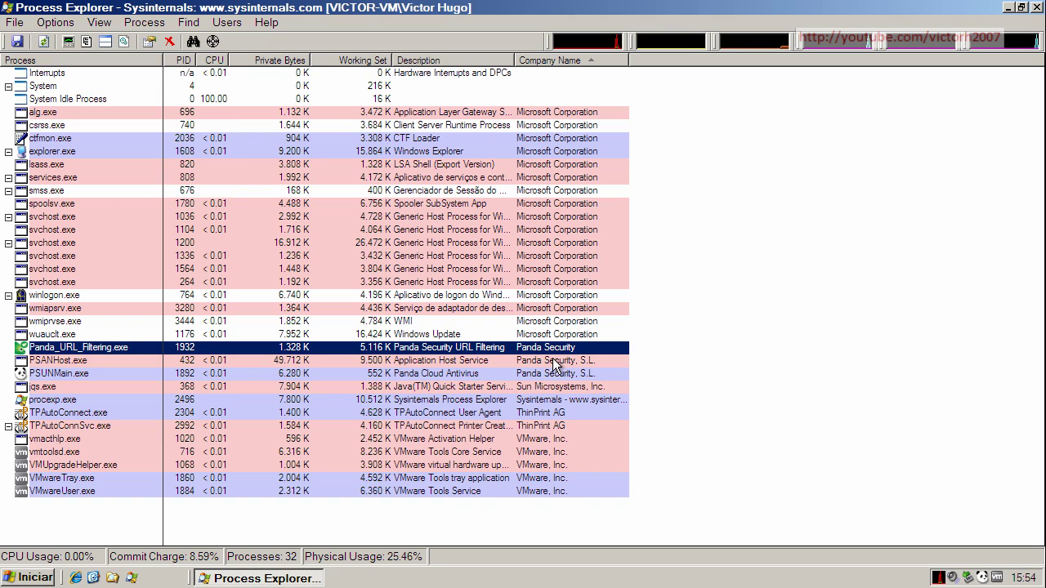
{"action": "left_click", "coordinate": [555, 362]}
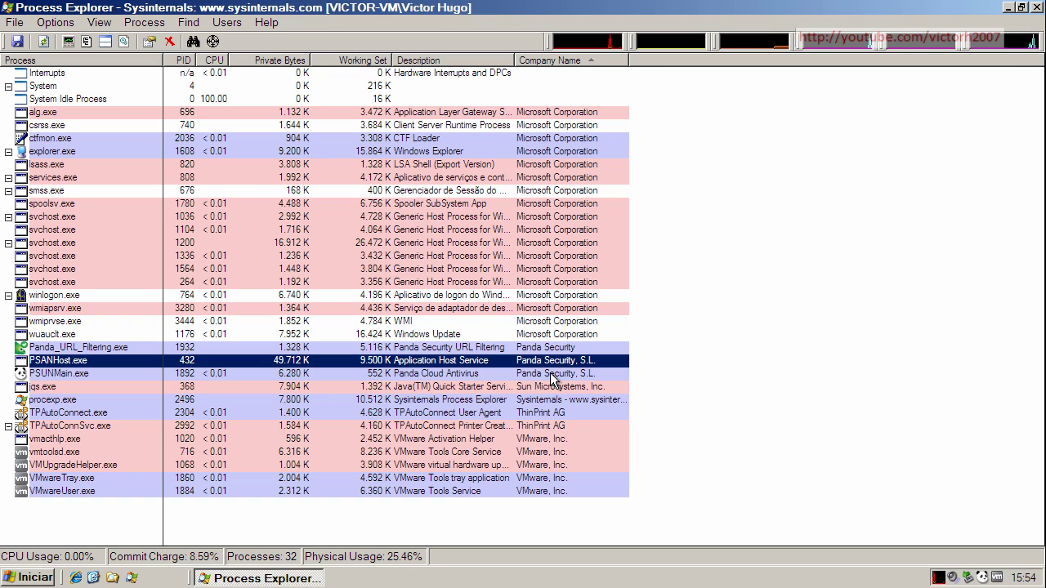
{"action": "left_click", "coordinate": [552, 376]}
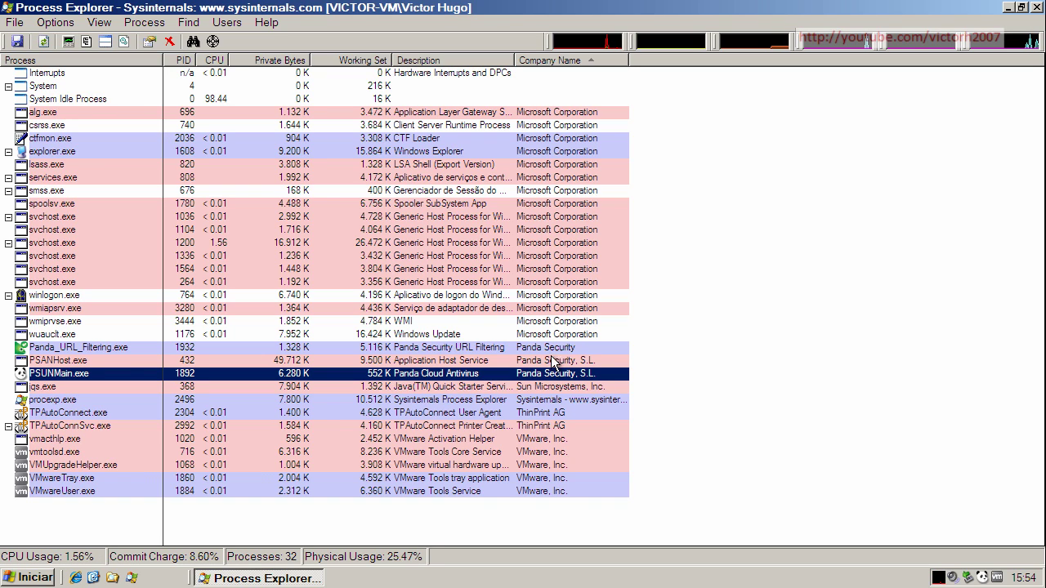
{"action": "left_click", "coordinate": [552, 349]}
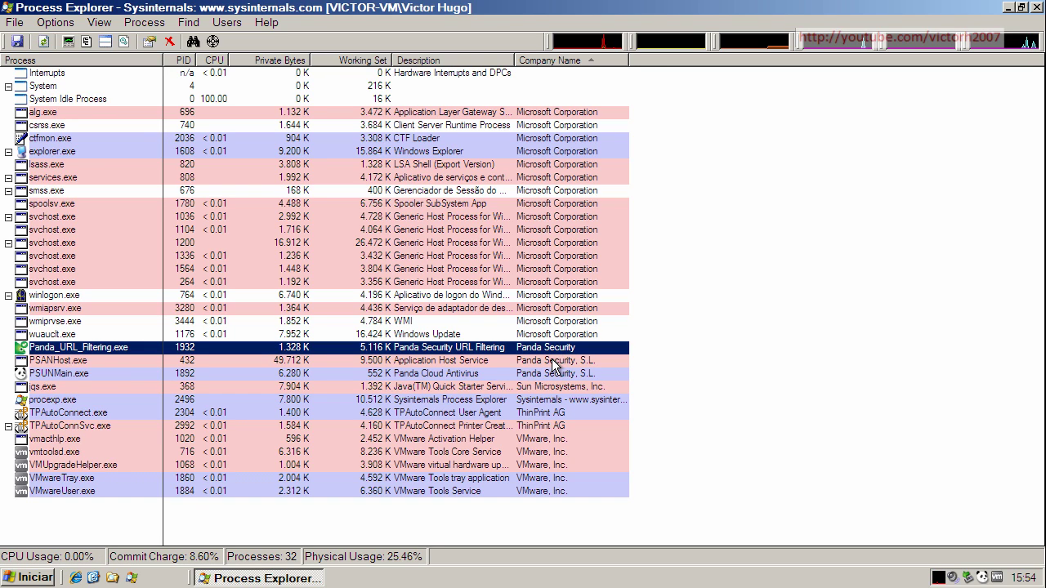
{"action": "left_click", "coordinate": [554, 362]}
{"action": "left_click", "coordinate": [556, 375]}
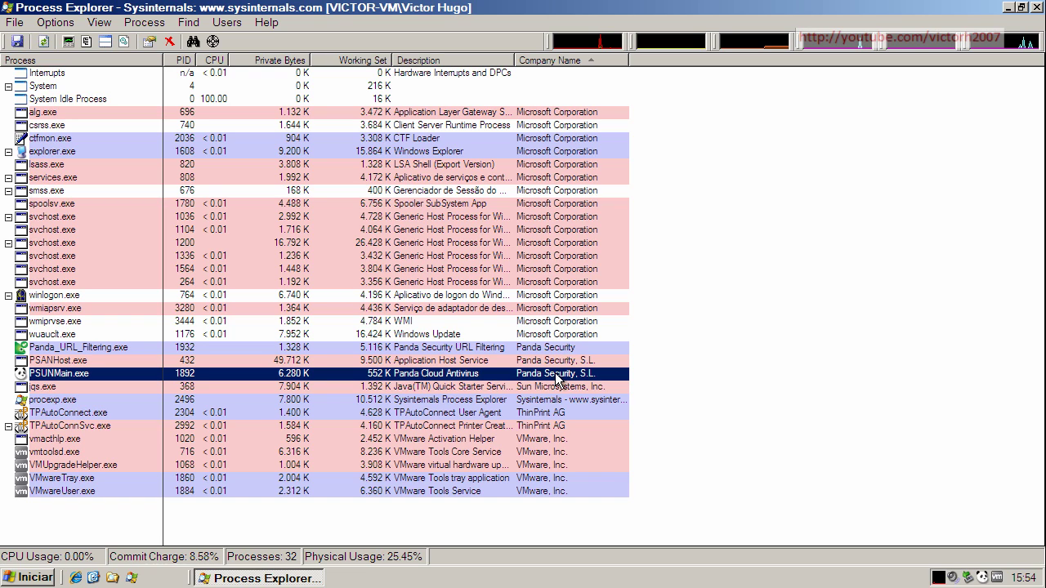
{"action": "left_click", "coordinate": [555, 350]}
{"action": "left_click", "coordinate": [555, 362]}
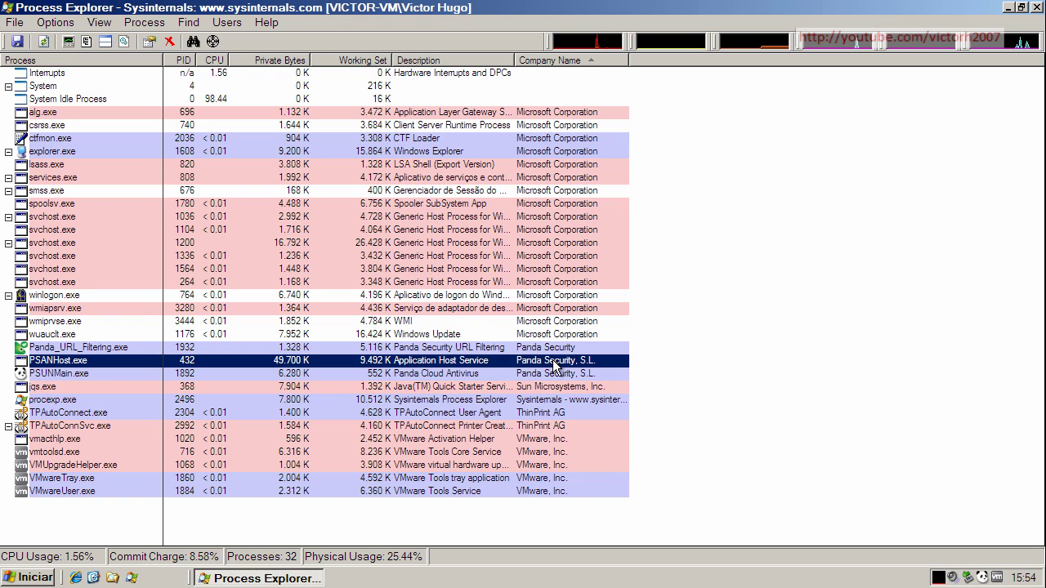
{"action": "left_click", "coordinate": [556, 376]}
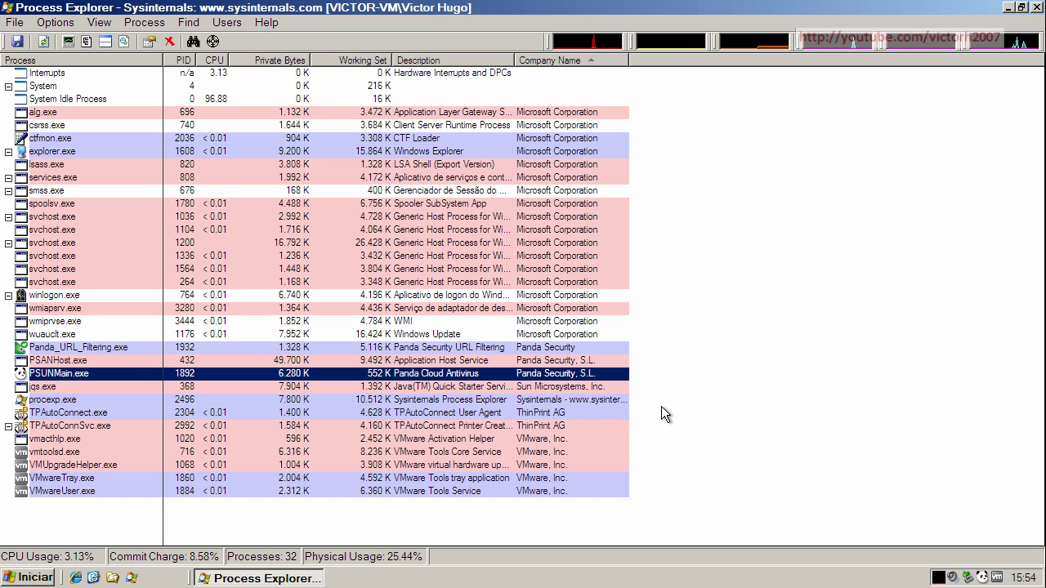
{"action": "left_click", "coordinate": [1009, 8]}
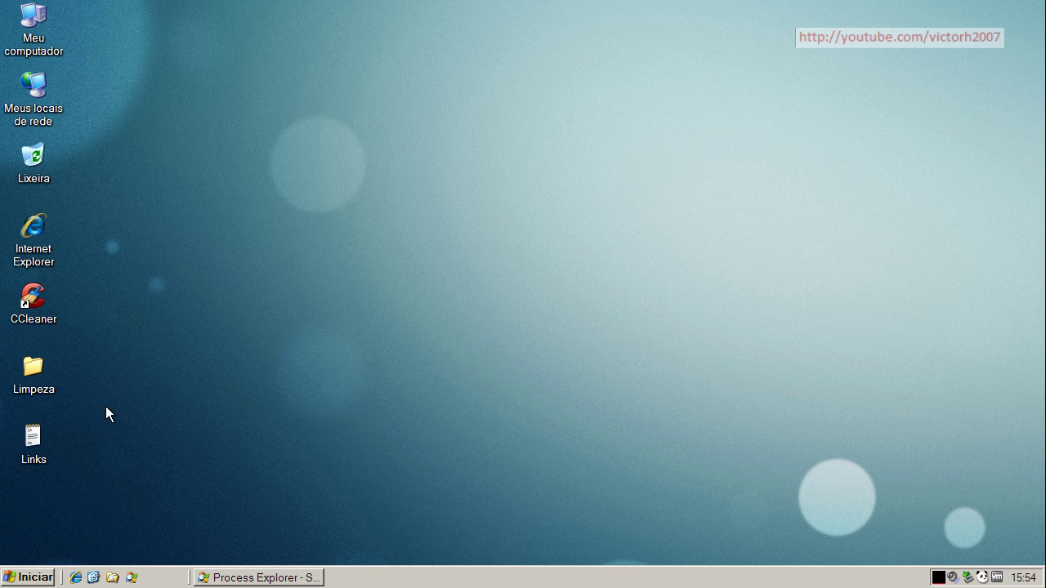
{"action": "double_click", "coordinate": [35, 437]}
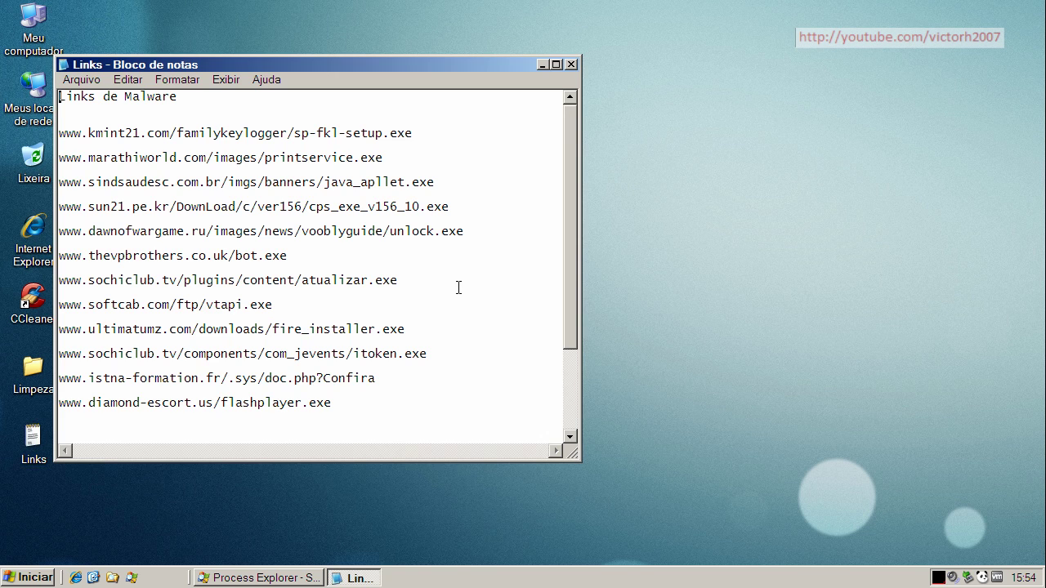
{"action": "left_click", "coordinate": [251, 131]}
{"action": "key", "text": "Home"}
{"action": "key", "text": "shift+End"}
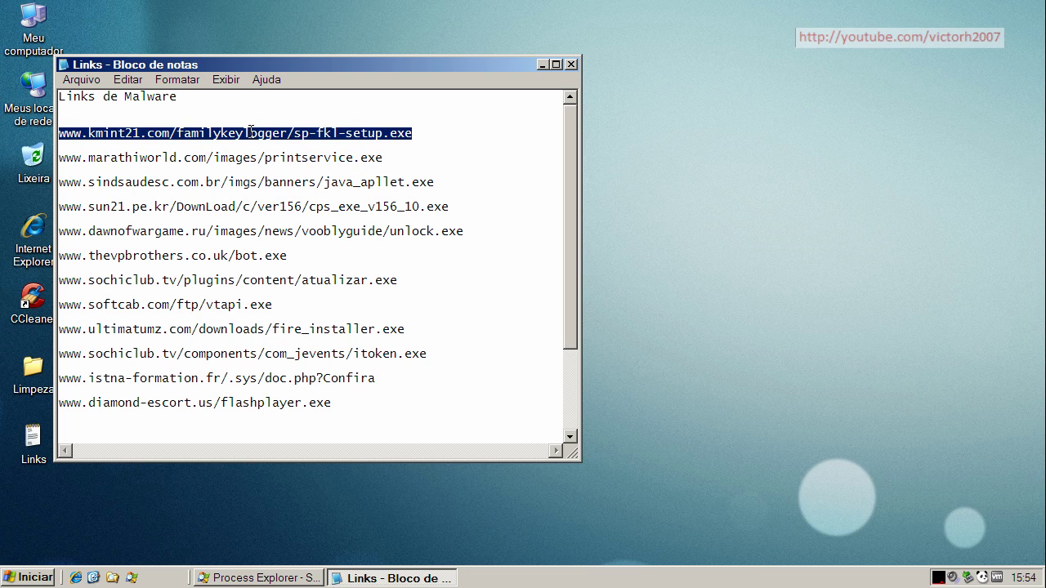
{"action": "right_click", "coordinate": [251, 132]}
{"action": "left_click", "coordinate": [283, 181]}
{"action": "left_click", "coordinate": [541, 65]}
- Switch to Internet Explorer, decline the Yahoo safe search homepage offered by Panda, and load the copied sp-fkl-setup.exe address
{"action": "left_click", "coordinate": [75, 577]}
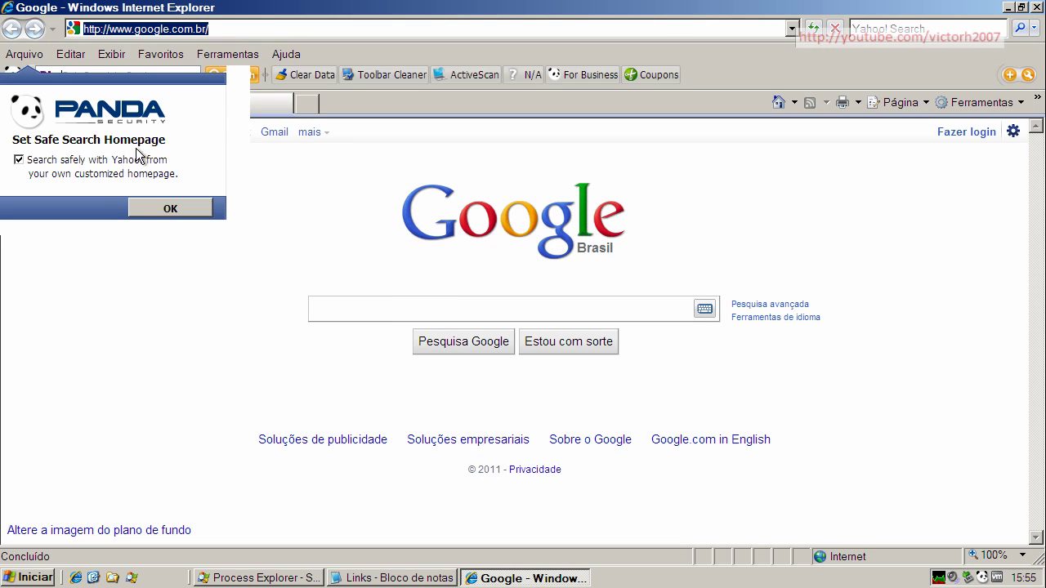
{"action": "left_click", "coordinate": [32, 166]}
{"action": "left_click", "coordinate": [170, 205]}
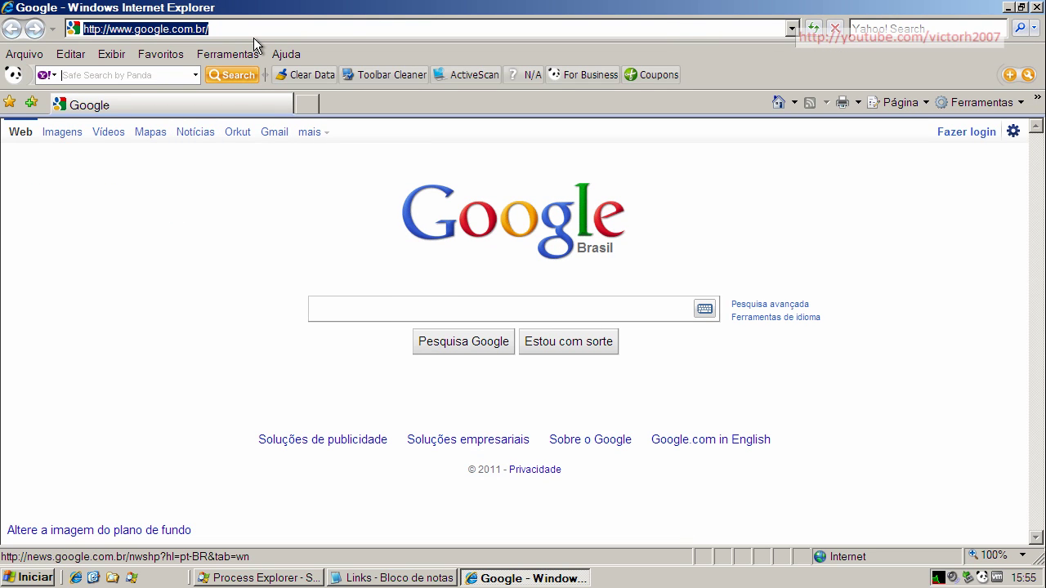
{"action": "key", "text": "ctrl+v"}
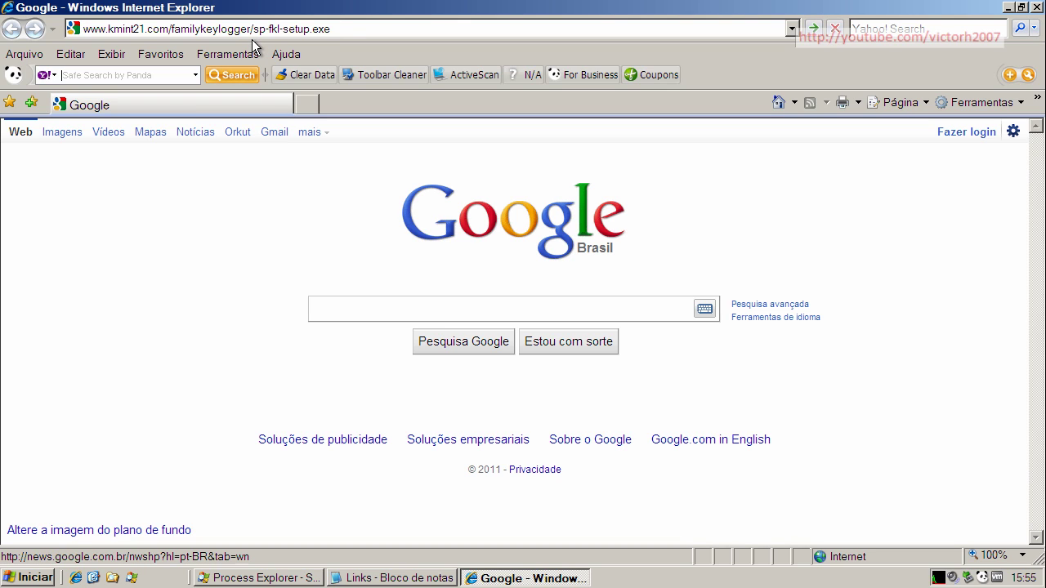
{"action": "key", "text": "Return"}
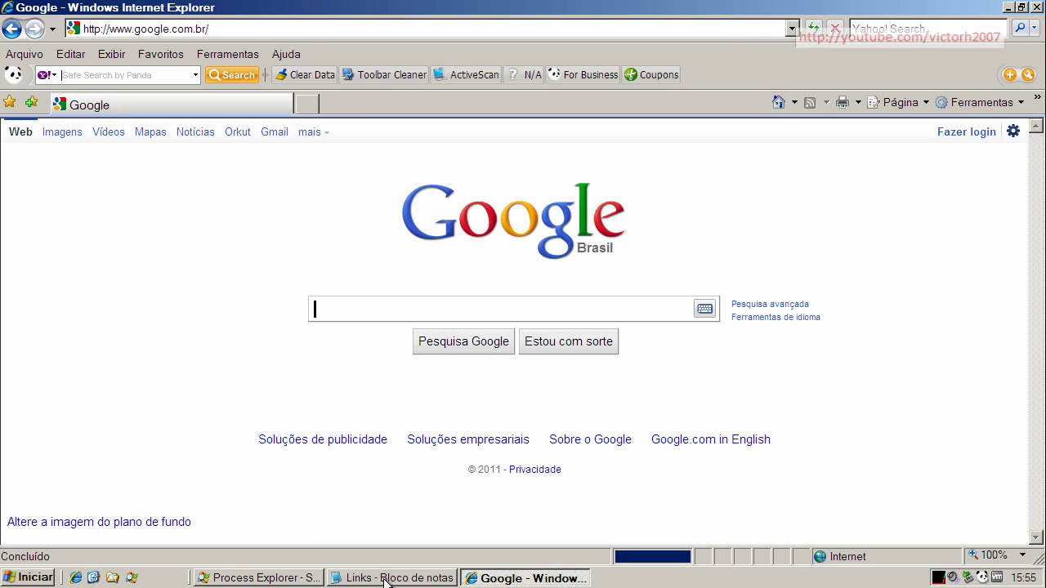
{"action": "left_click", "coordinate": [391, 577]}
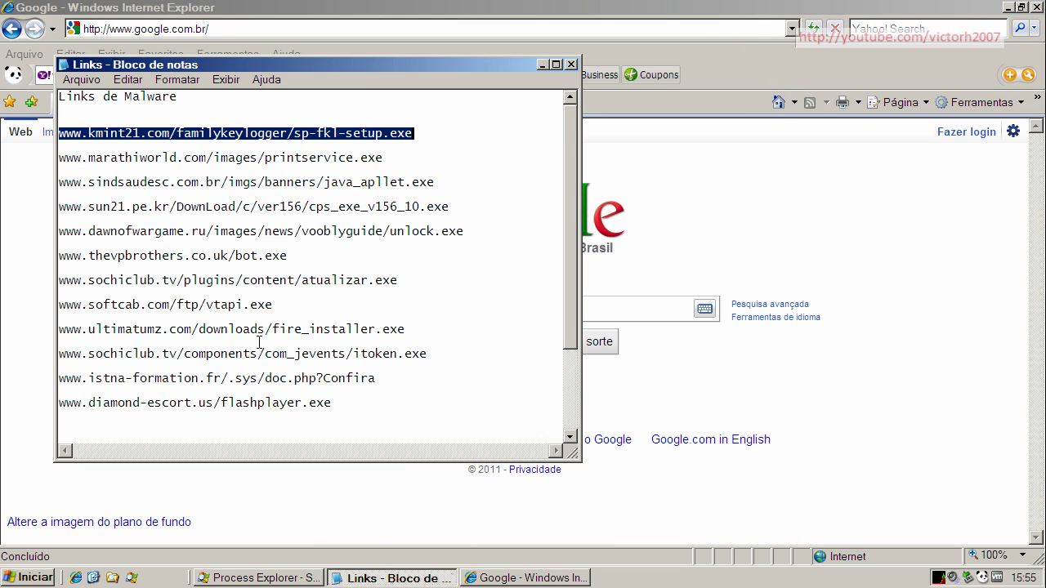
{"action": "double_click", "coordinate": [264, 158]}
{"action": "right_click", "coordinate": [260, 158]}
{"action": "left_click", "coordinate": [293, 208]}
{"action": "left_click", "coordinate": [233, 29]}
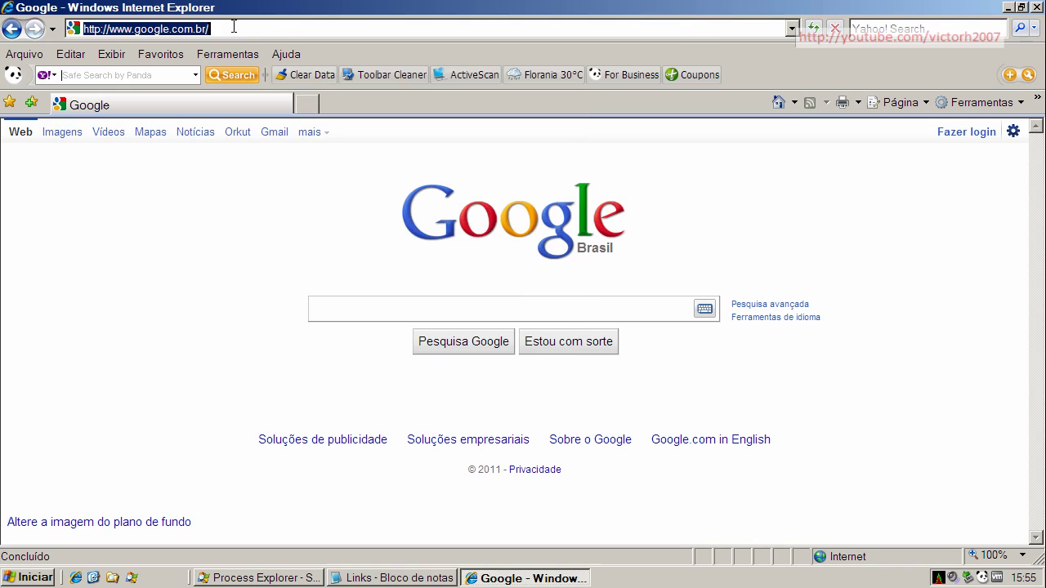
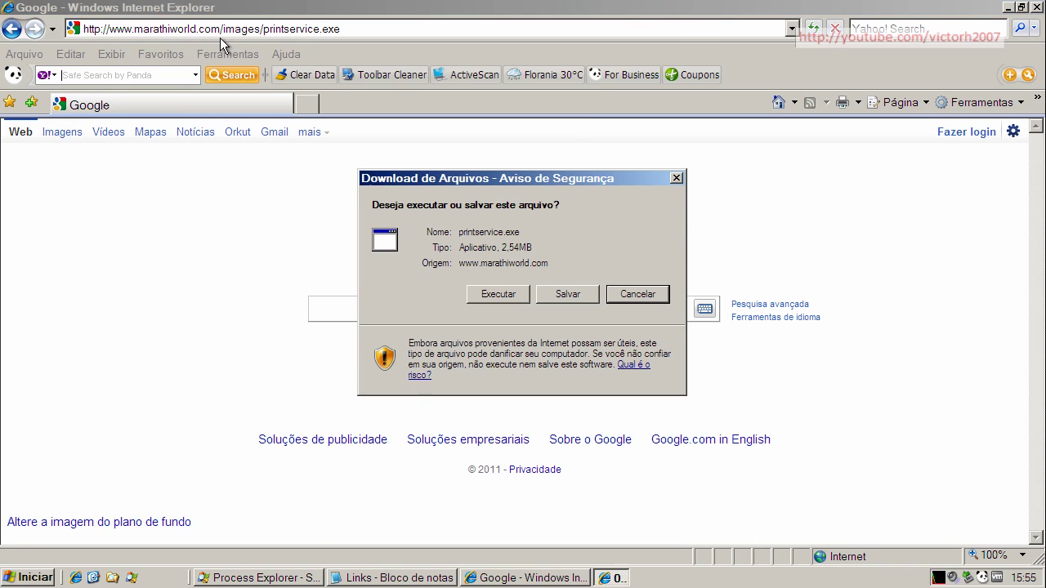
- Try to run the downloaded printservice.exe despite the unknown publisher, and dismiss the resulting dialog
{"action": "left_click", "coordinate": [498, 298]}
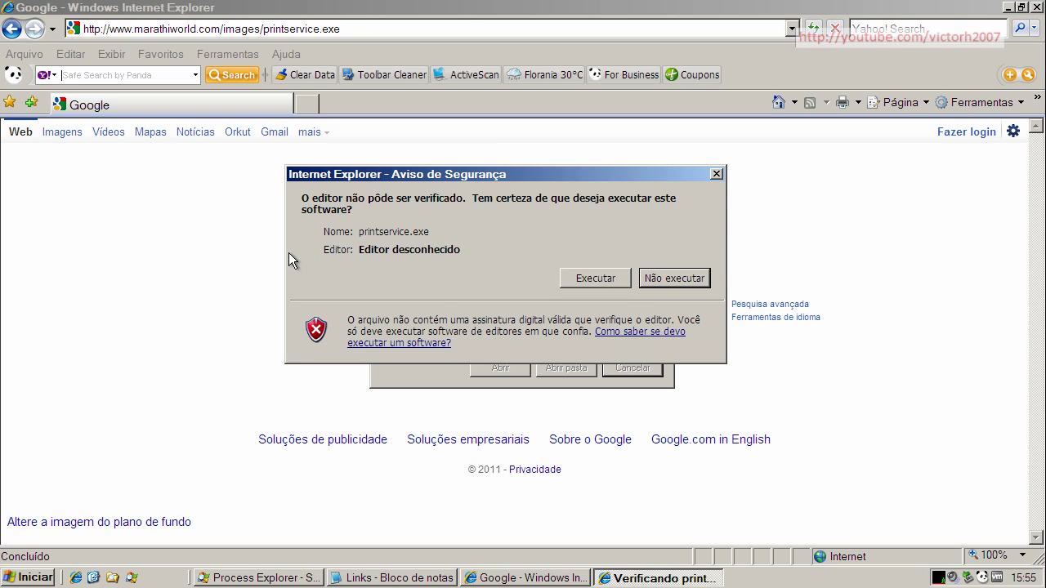
{"action": "left_click", "coordinate": [615, 282]}
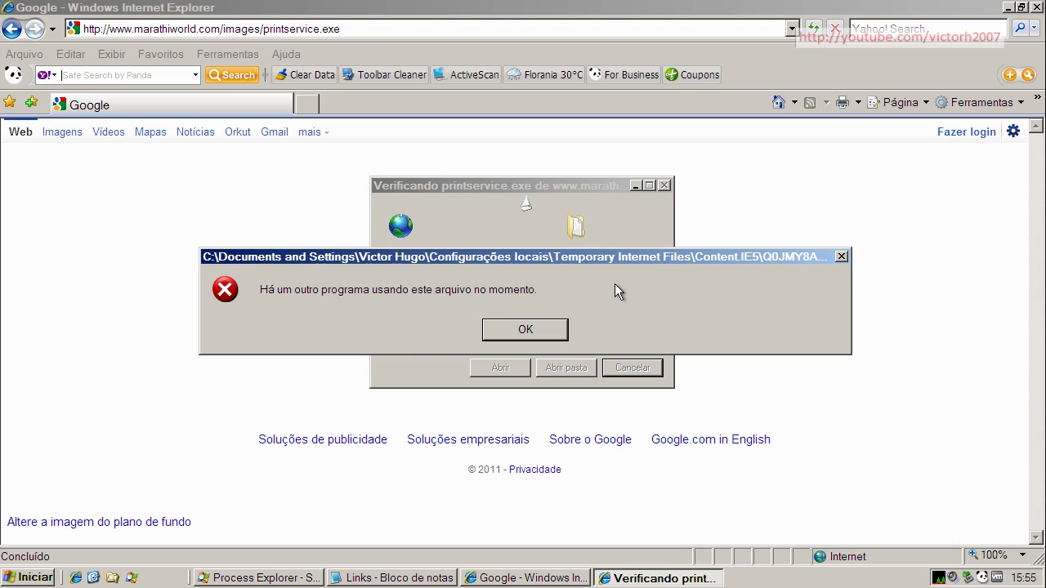
{"action": "left_click", "coordinate": [523, 334]}
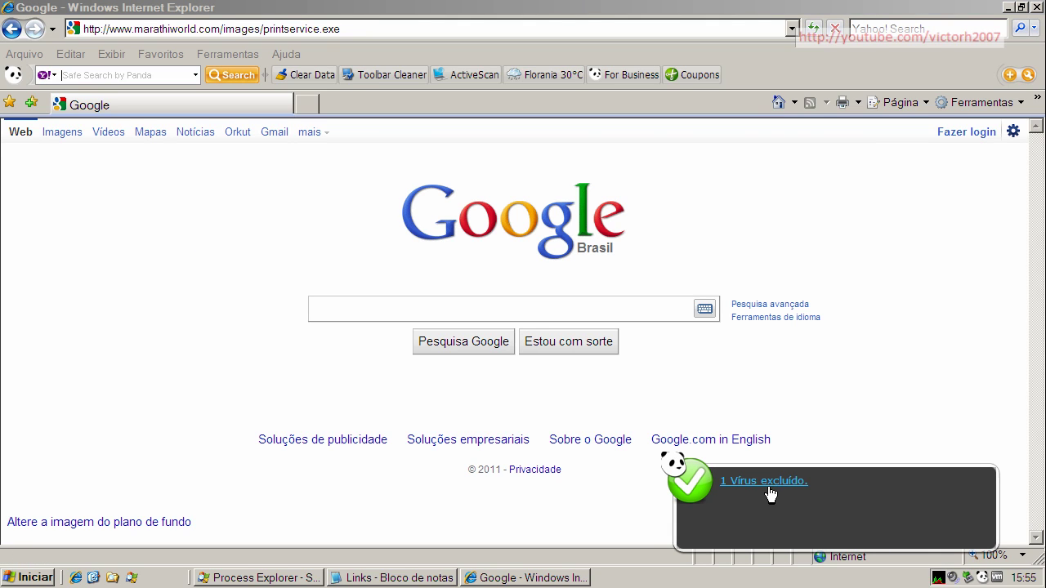
{"action": "left_click", "coordinate": [413, 580]}
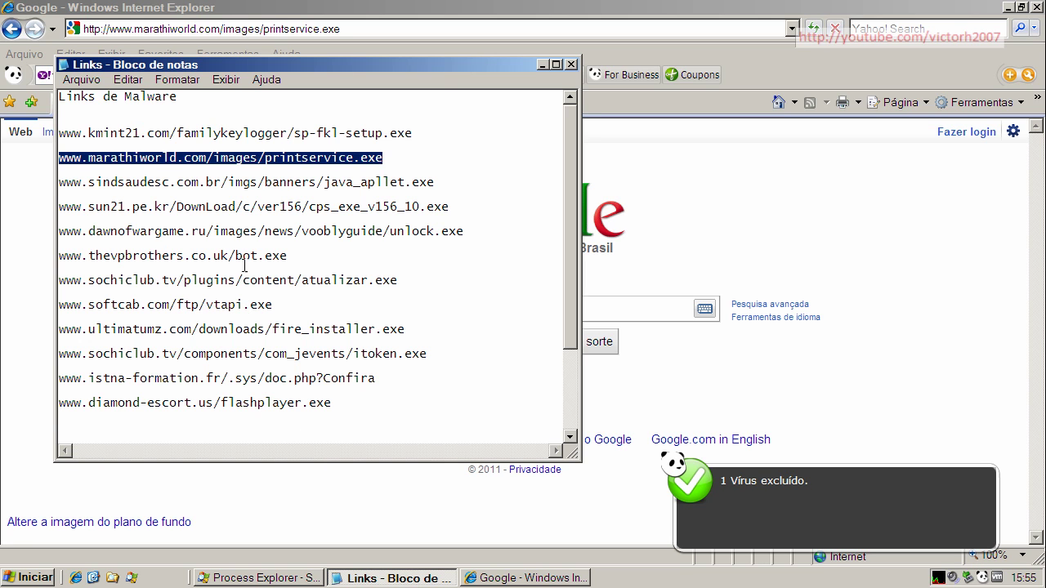
{"action": "double_click", "coordinate": [243, 181]}
{"action": "right_click", "coordinate": [244, 178]}
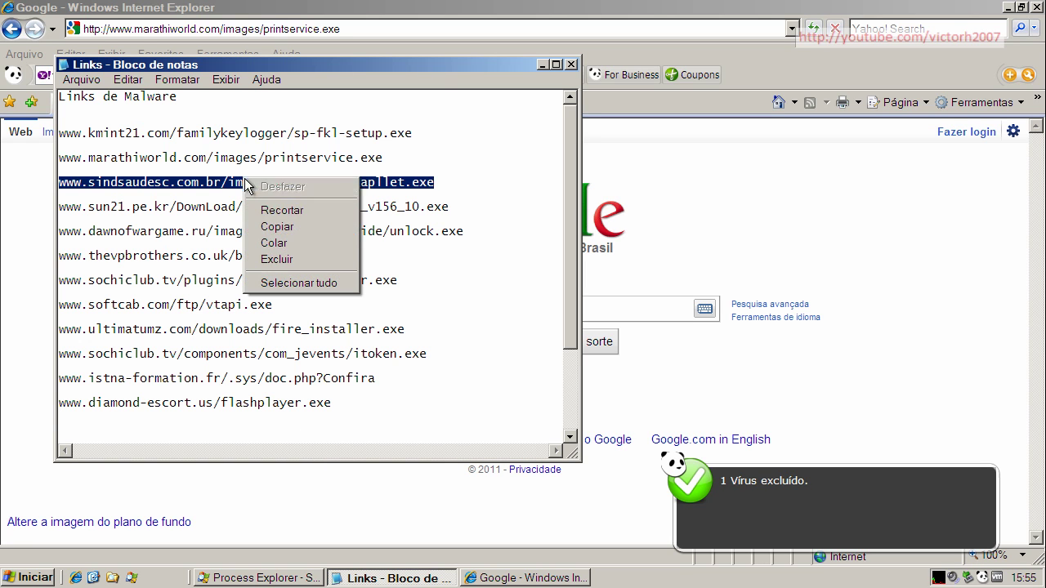
{"action": "left_click", "coordinate": [272, 229]}
{"action": "left_click", "coordinate": [233, 43]}
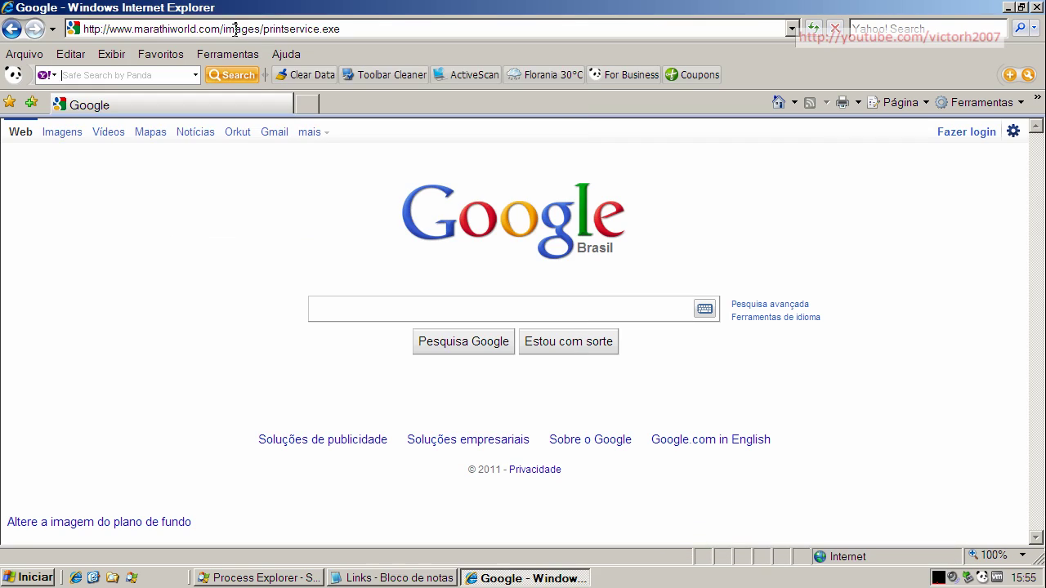
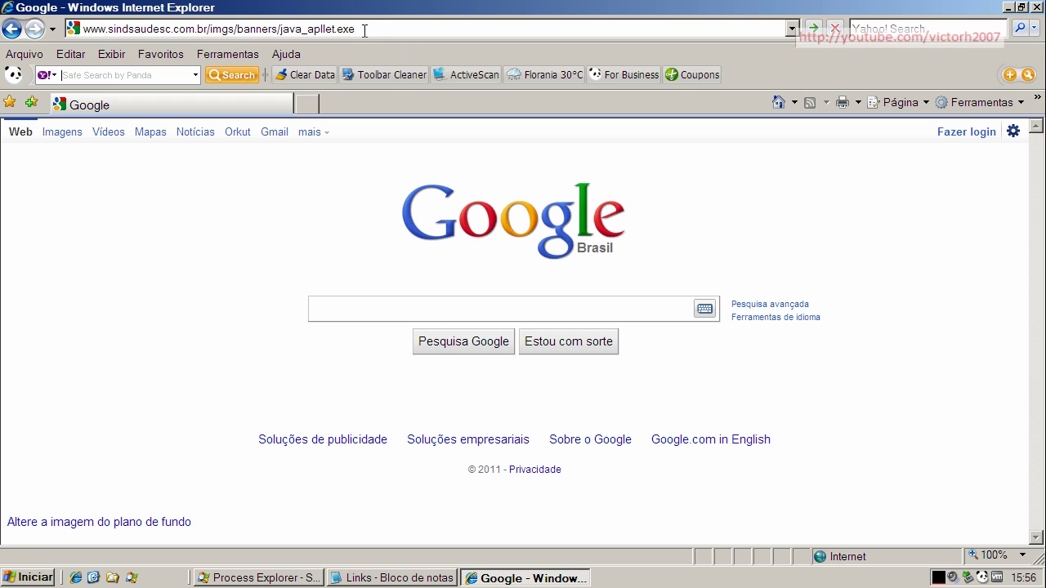
{"action": "key", "text": "Return"}
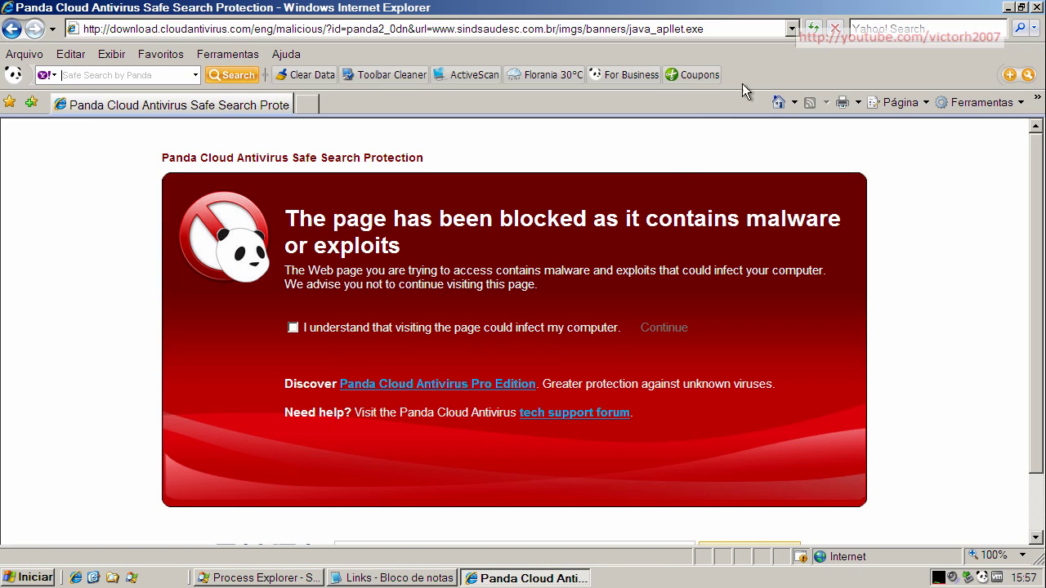
{"action": "left_click", "coordinate": [778, 102]}
{"action": "left_click", "coordinate": [391, 577]}
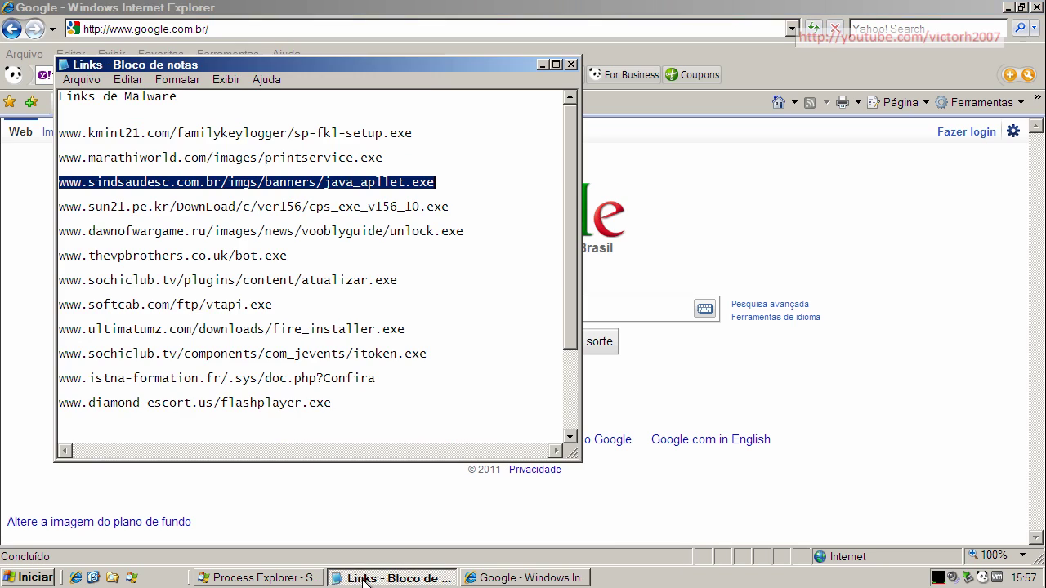
{"action": "left_click", "coordinate": [243, 206]}
{"action": "double_click", "coordinate": [243, 206]}
{"action": "right_click", "coordinate": [243, 206]}
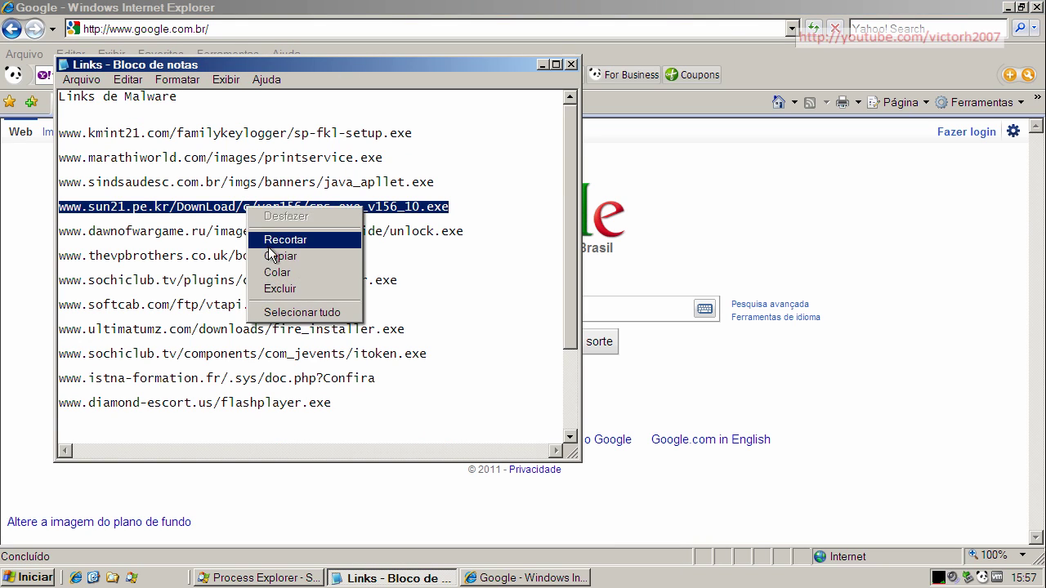
{"action": "left_click", "coordinate": [276, 256]}
{"action": "left_click", "coordinate": [245, 32]}
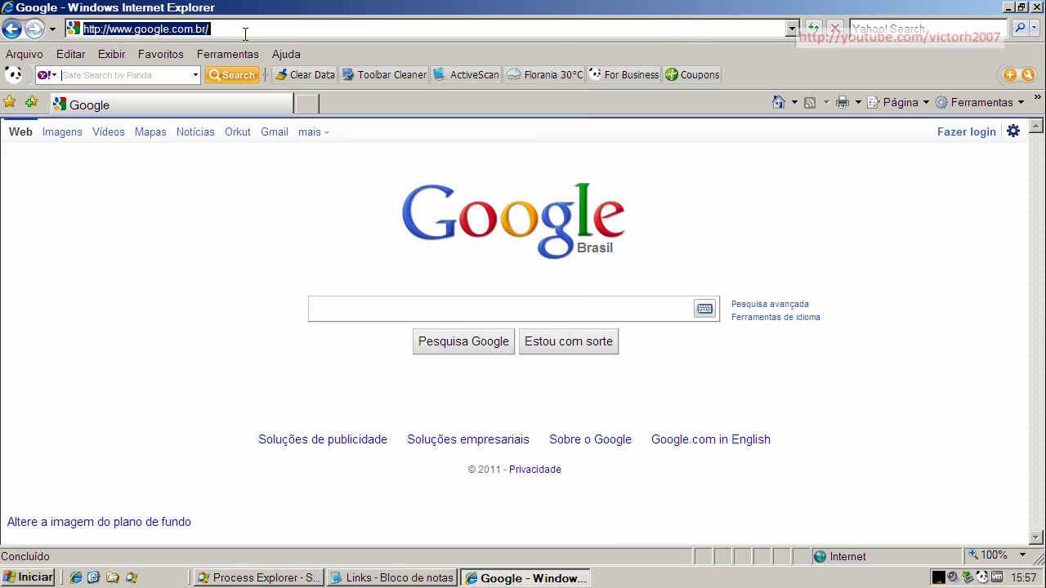
{"action": "key", "text": "ctrl+v"}
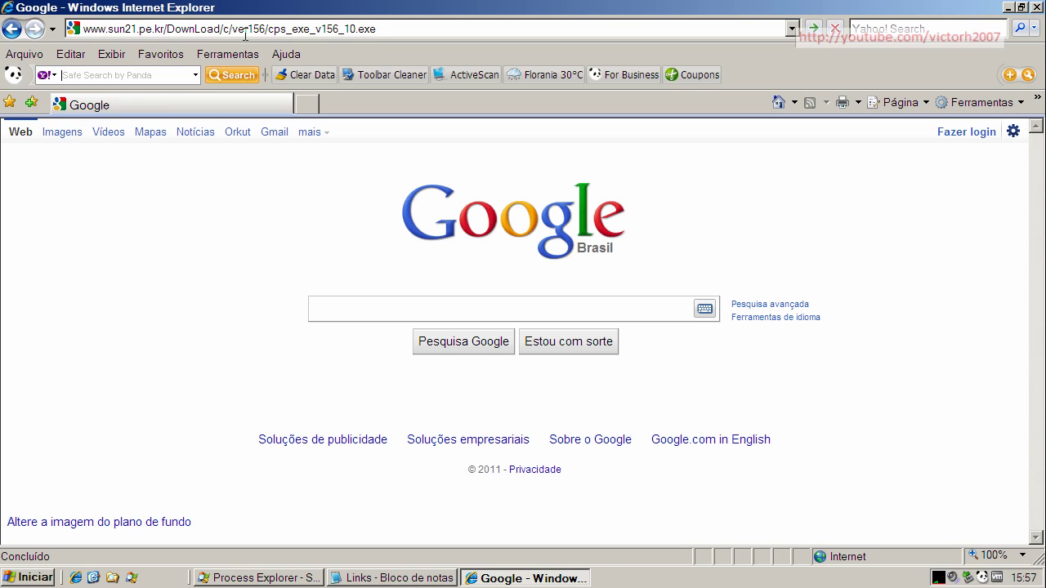
{"action": "key", "text": "Return"}
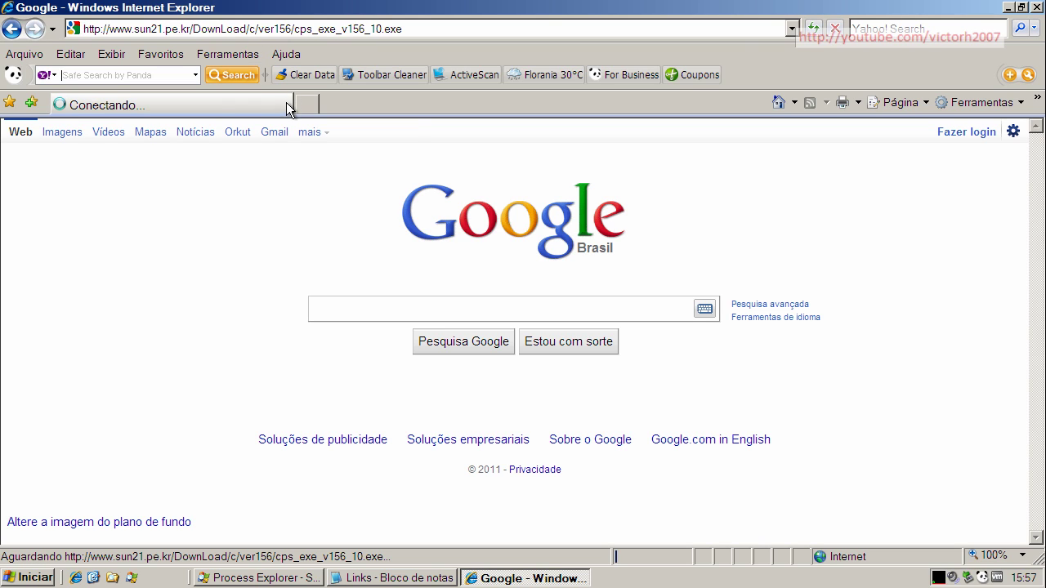
- Run the cps_exe_v156_10.exe download, and check the detected threats in Panda's event report before closing it
{"action": "left_click", "coordinate": [500, 294]}
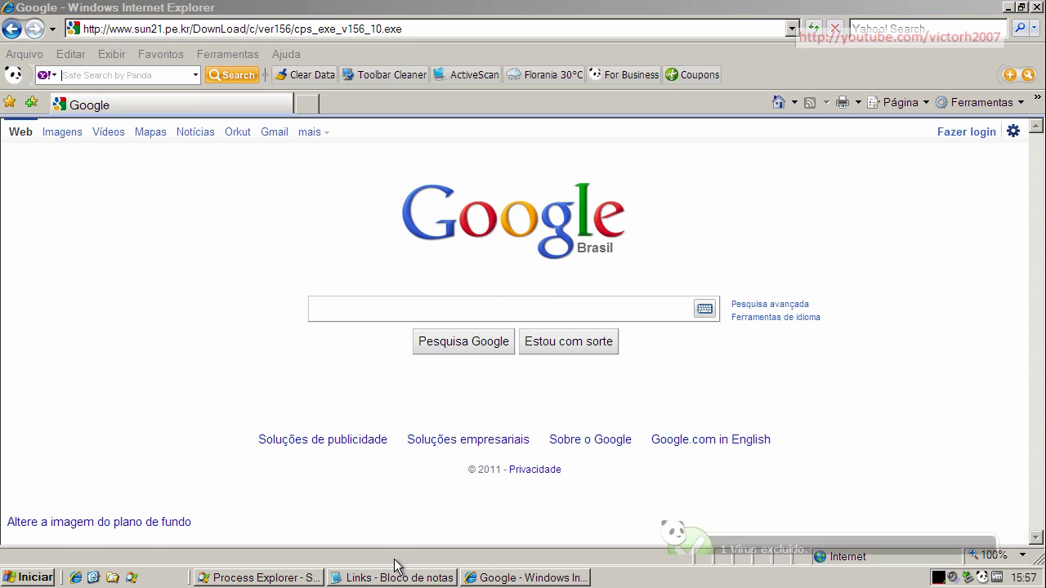
{"action": "left_click", "coordinate": [765, 483]}
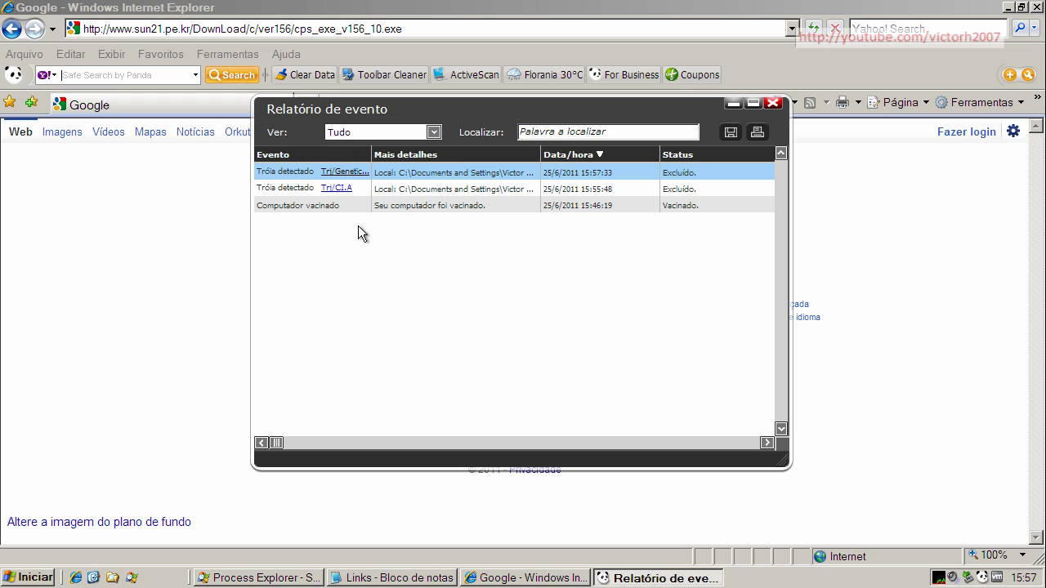
{"action": "left_click", "coordinate": [773, 103]}
{"action": "left_click", "coordinate": [384, 578]}
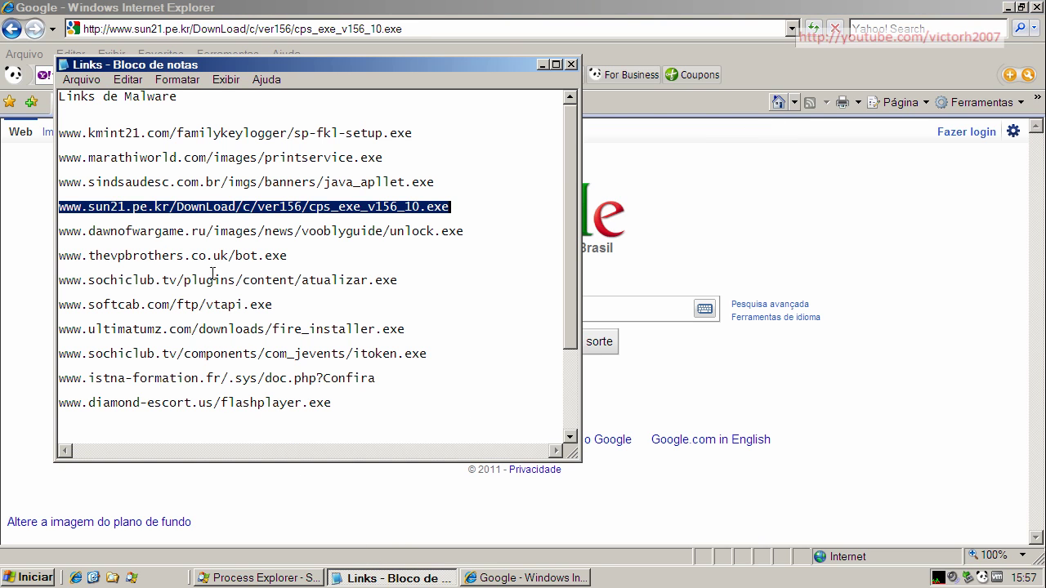
{"action": "double_click", "coordinate": [217, 231]}
{"action": "right_click", "coordinate": [219, 233]}
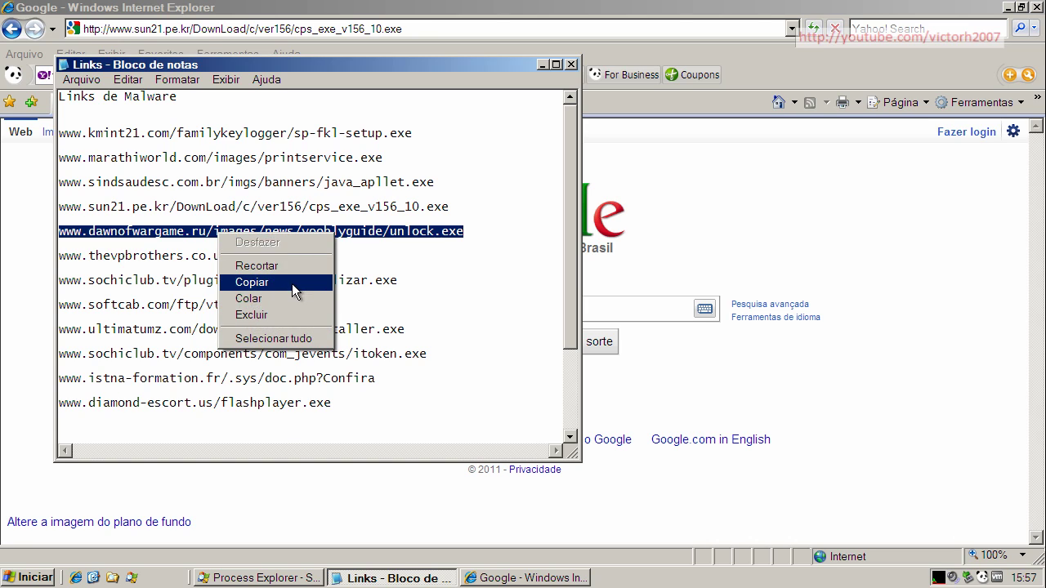
{"action": "left_click", "coordinate": [291, 282]}
{"action": "left_click", "coordinate": [204, 30]}
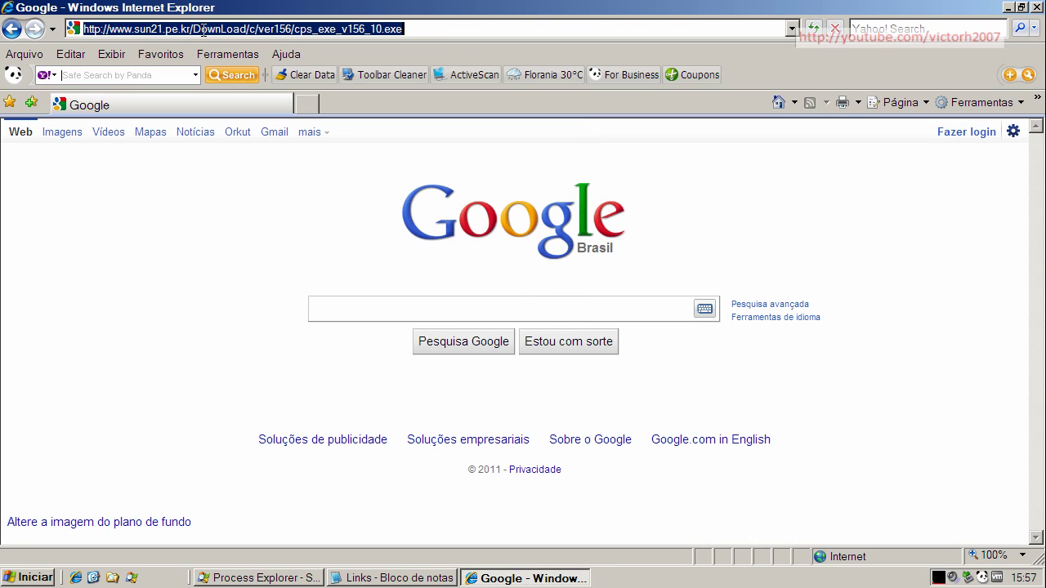
{"action": "key", "text": "ctrl+v"}
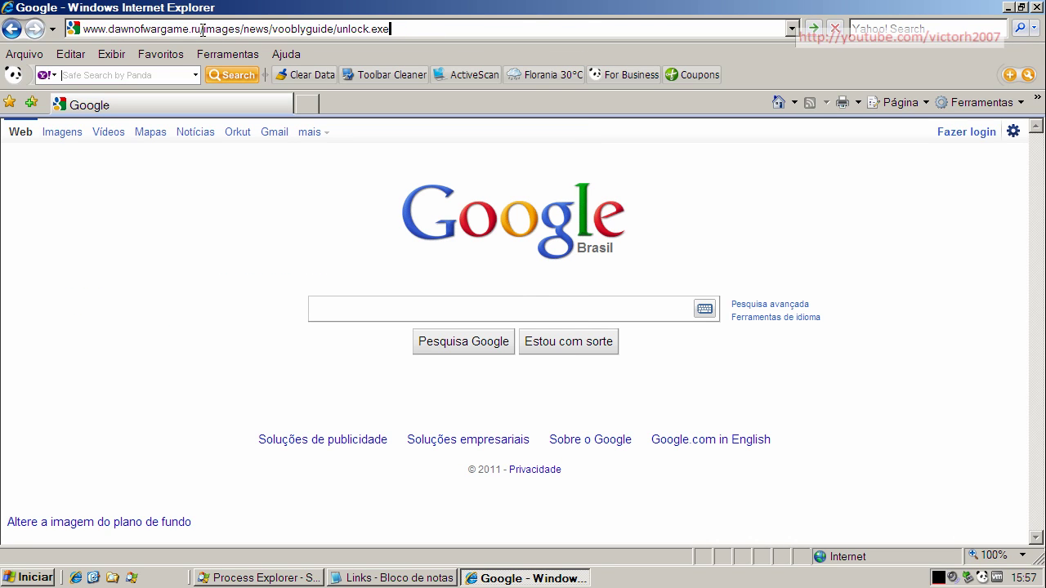
{"action": "key", "text": "Return"}
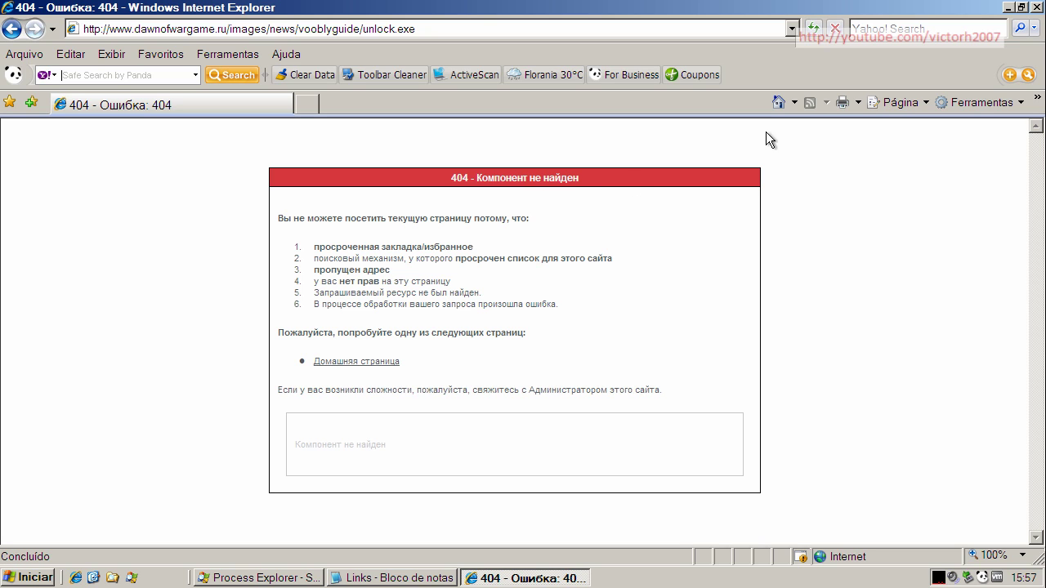
{"action": "left_click", "coordinate": [779, 103]}
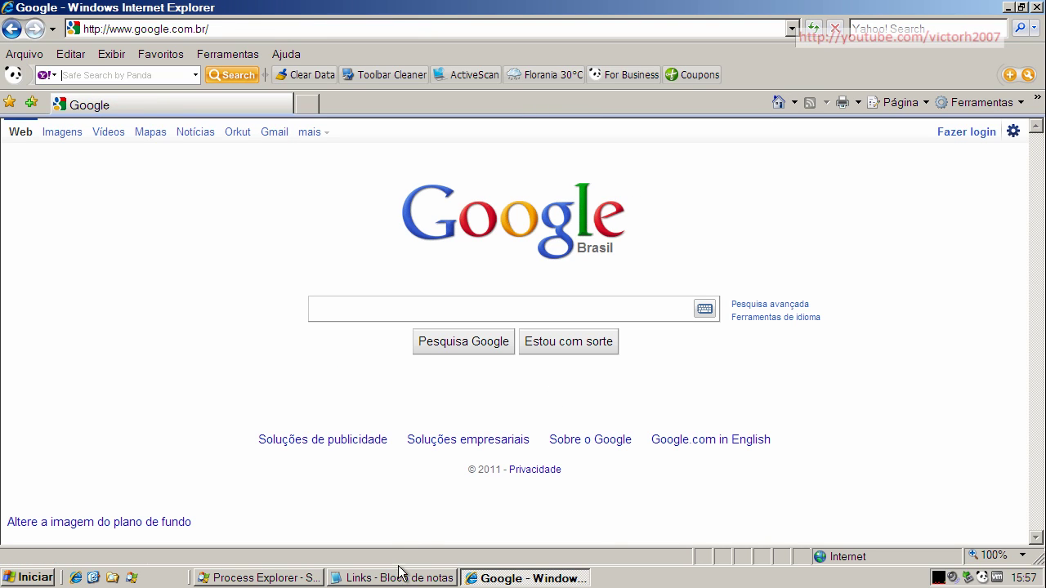
{"action": "left_click", "coordinate": [399, 578]}
{"action": "double_click", "coordinate": [206, 254]}
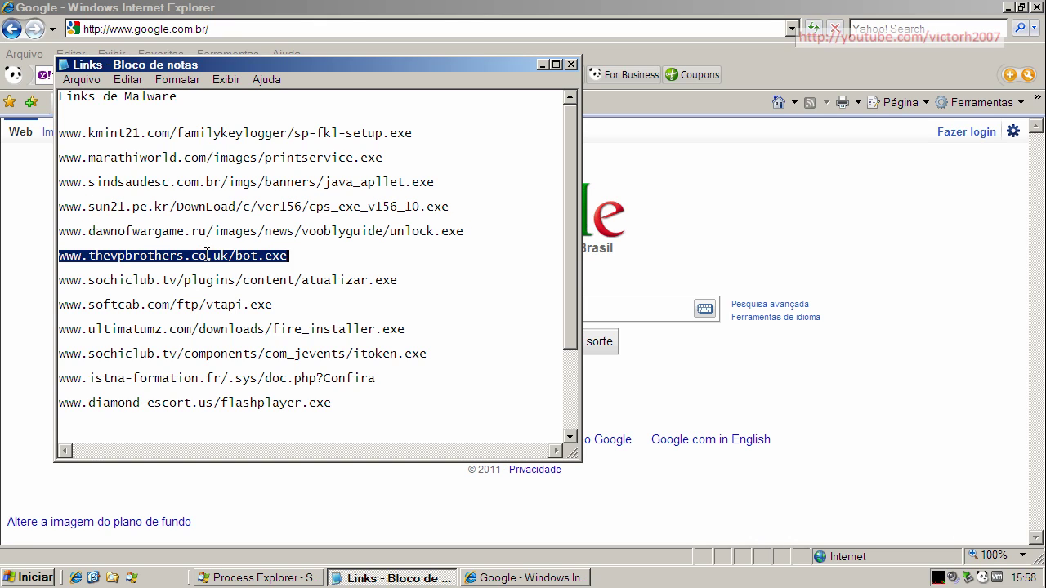
{"action": "right_click", "coordinate": [207, 255]}
{"action": "left_click", "coordinate": [237, 305]}
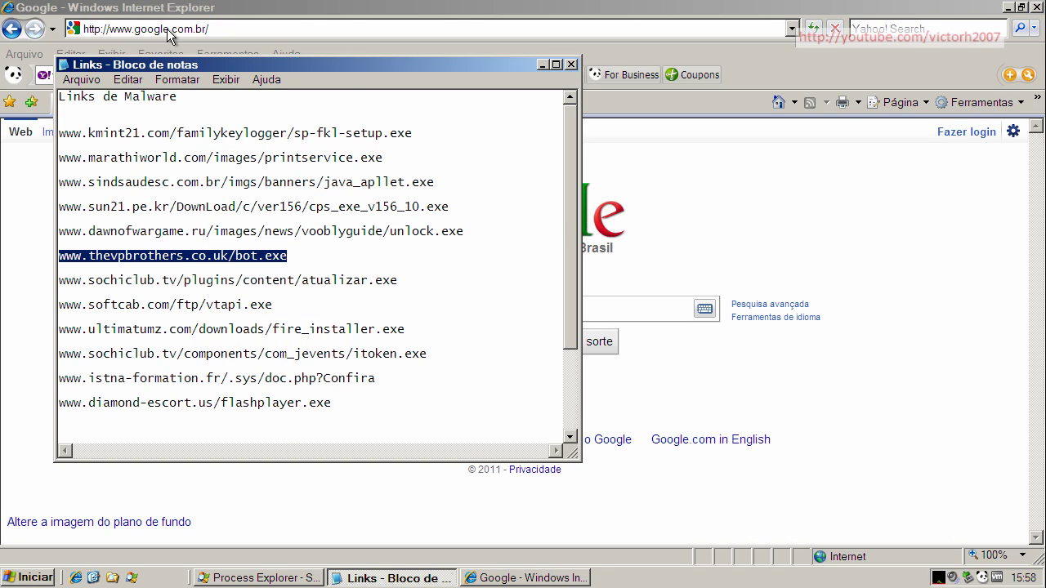
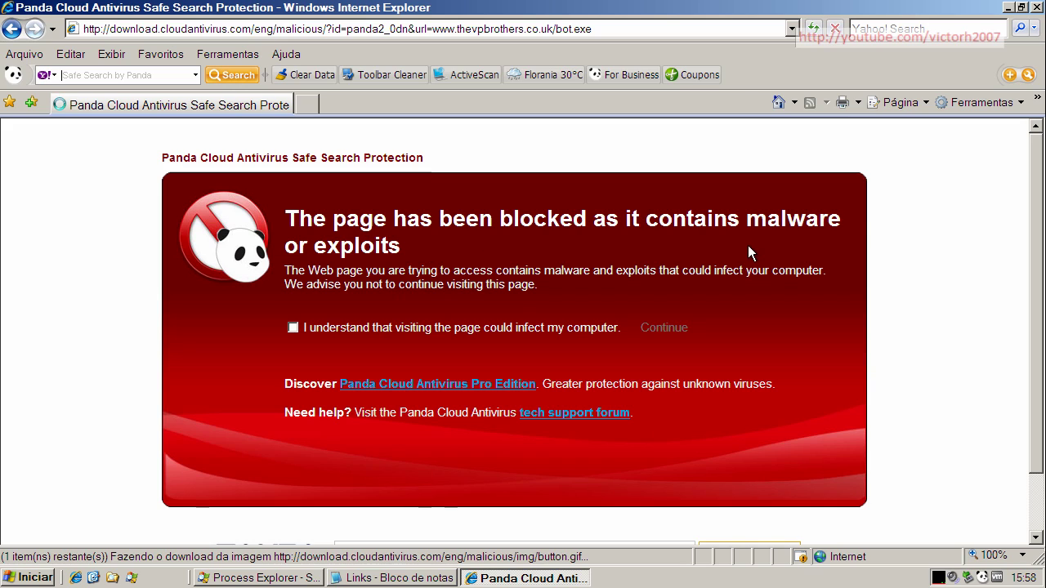
{"action": "left_click", "coordinate": [776, 104]}
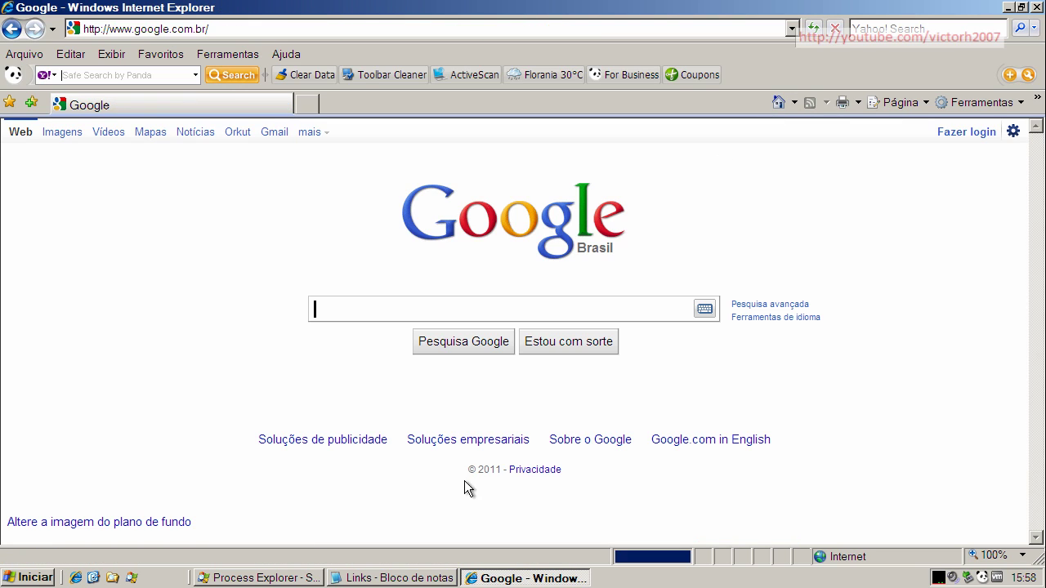
{"action": "left_click", "coordinate": [409, 578]}
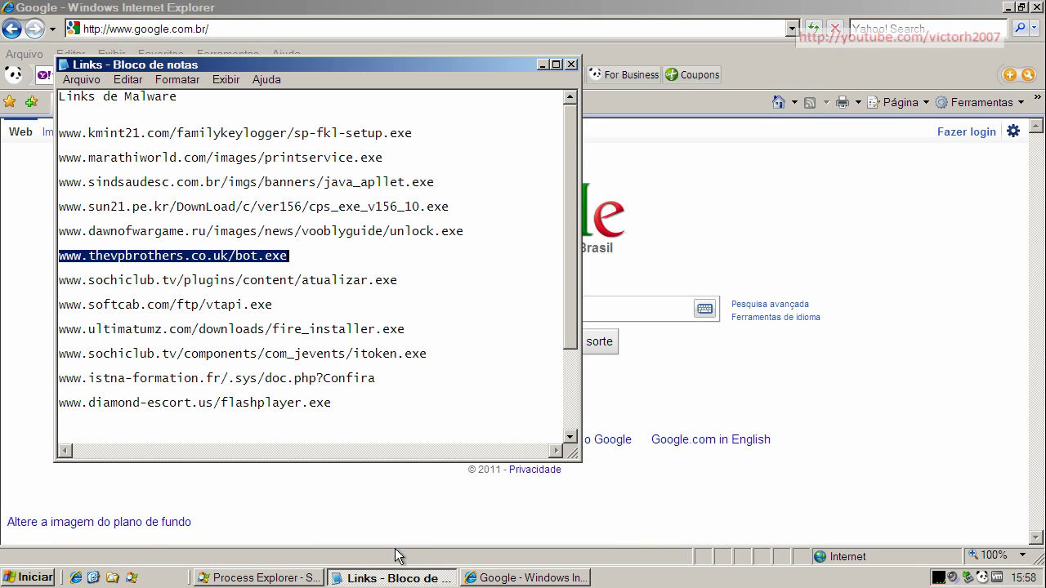
{"action": "double_click", "coordinate": [260, 282]}
{"action": "right_click", "coordinate": [261, 282]}
{"action": "left_click", "coordinate": [292, 332]}
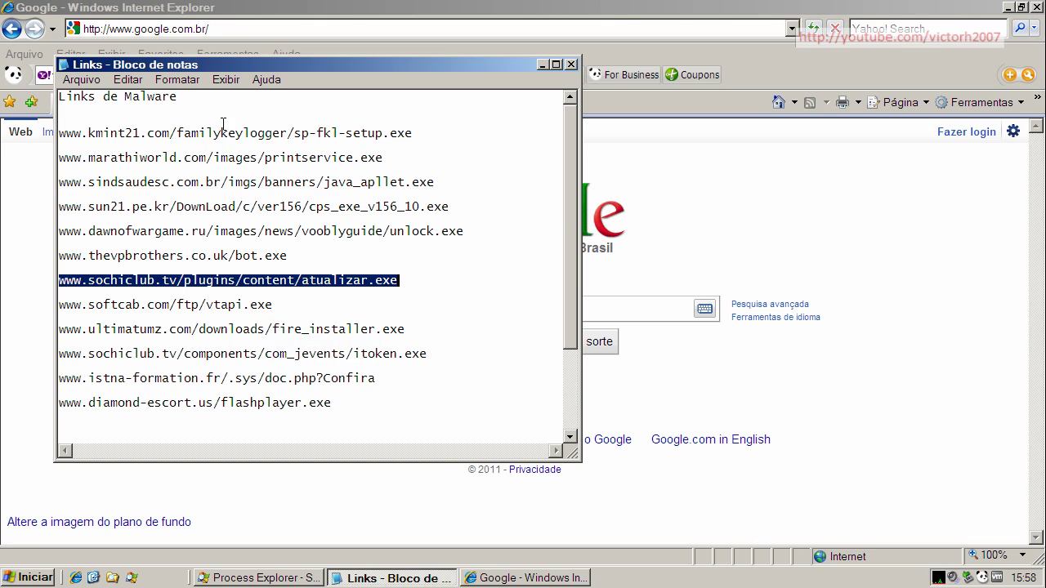
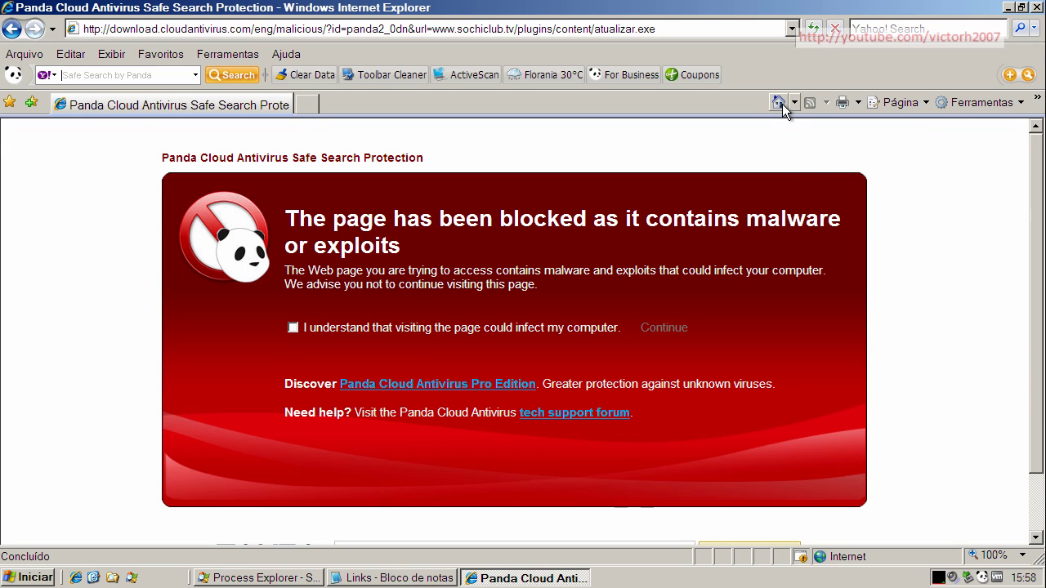
{"action": "left_click", "coordinate": [779, 102]}
{"action": "left_click", "coordinate": [392, 578]}
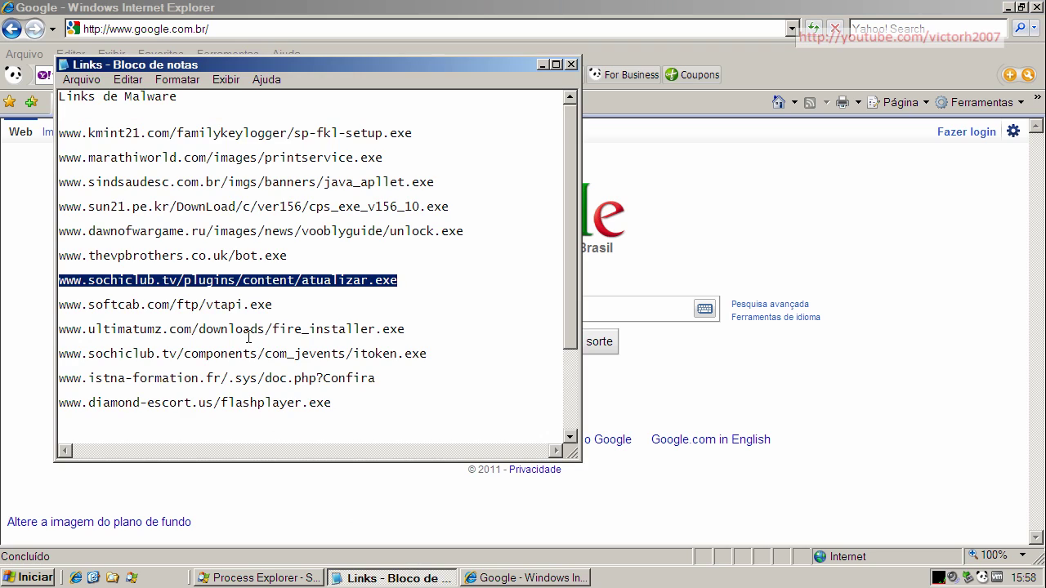
{"action": "double_click", "coordinate": [263, 305]}
{"action": "right_click", "coordinate": [249, 301]}
{"action": "left_click", "coordinate": [255, 350]}
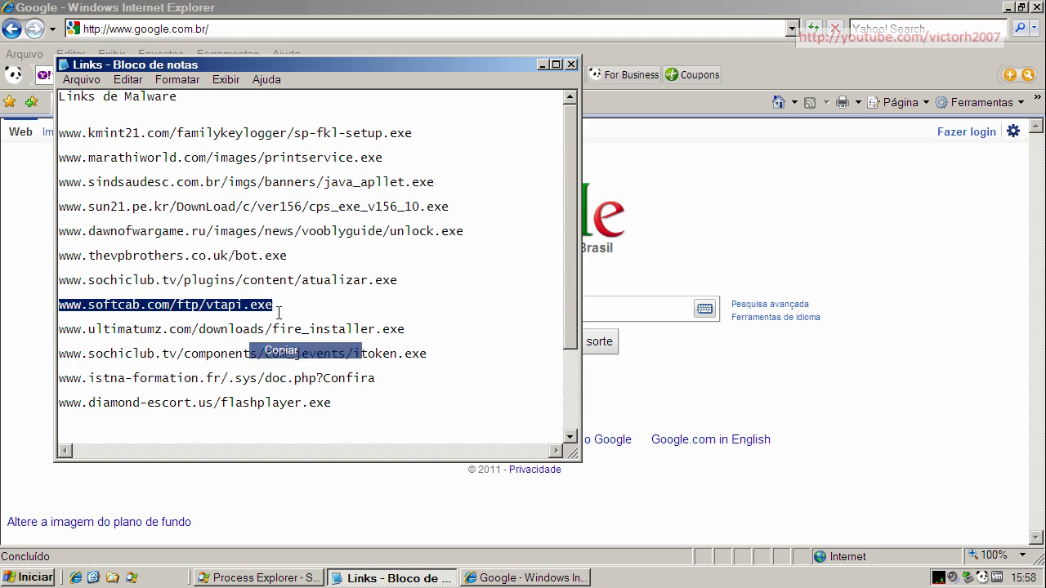
- Load the copied vtapi.exe address in Internet Explorer and run the downloaded file
{"action": "left_click", "coordinate": [226, 27]}
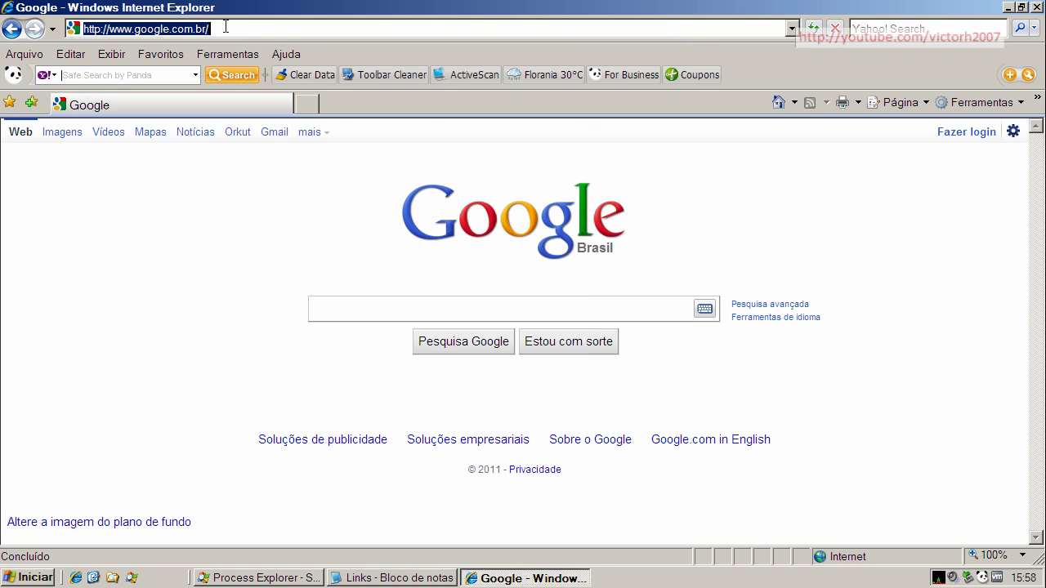
{"action": "key", "text": "ctrl+v"}
{"action": "key", "text": "Return"}
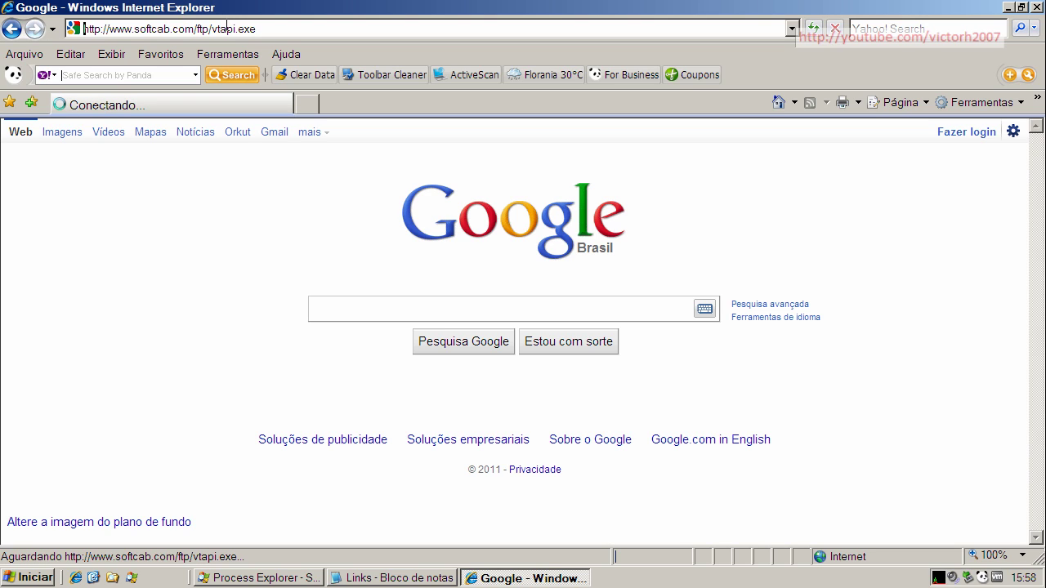
{"action": "left_click", "coordinate": [474, 293]}
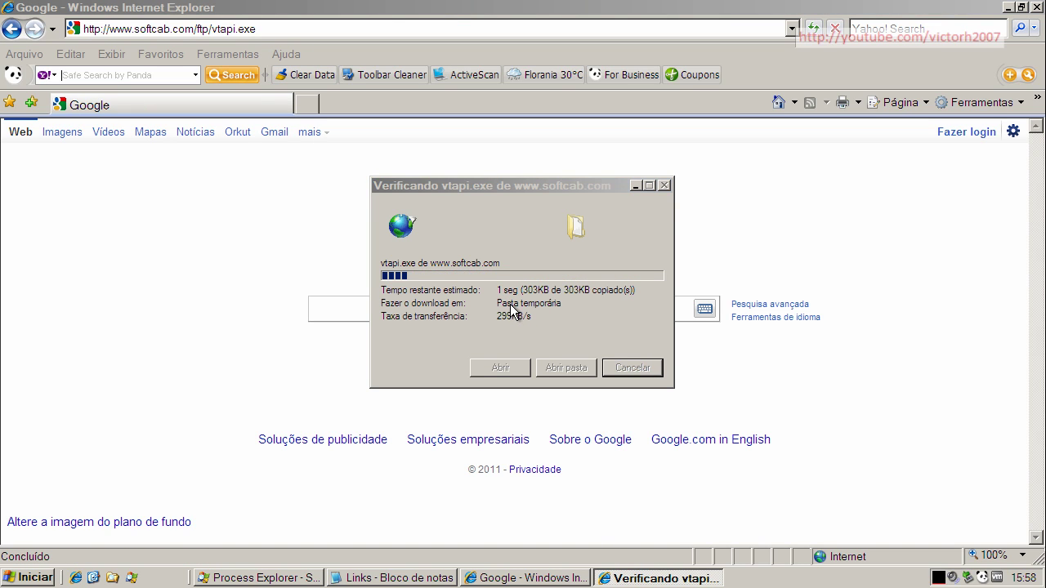
{"action": "left_click", "coordinate": [605, 301]}
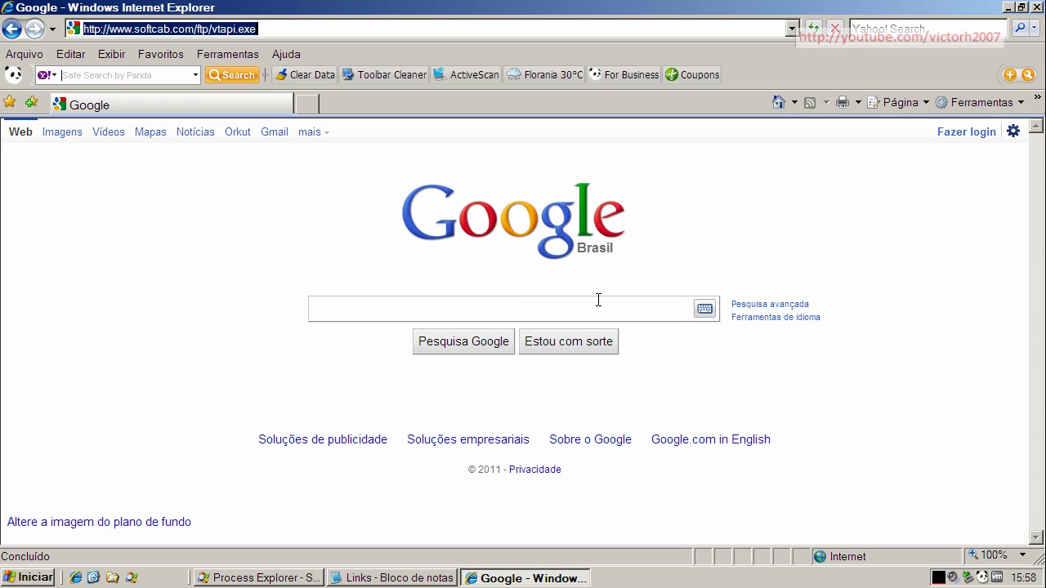
- Switch to Process Explorer and inspect the command line and path of the vtapi[1].exe process
{"action": "left_click", "coordinate": [270, 579]}
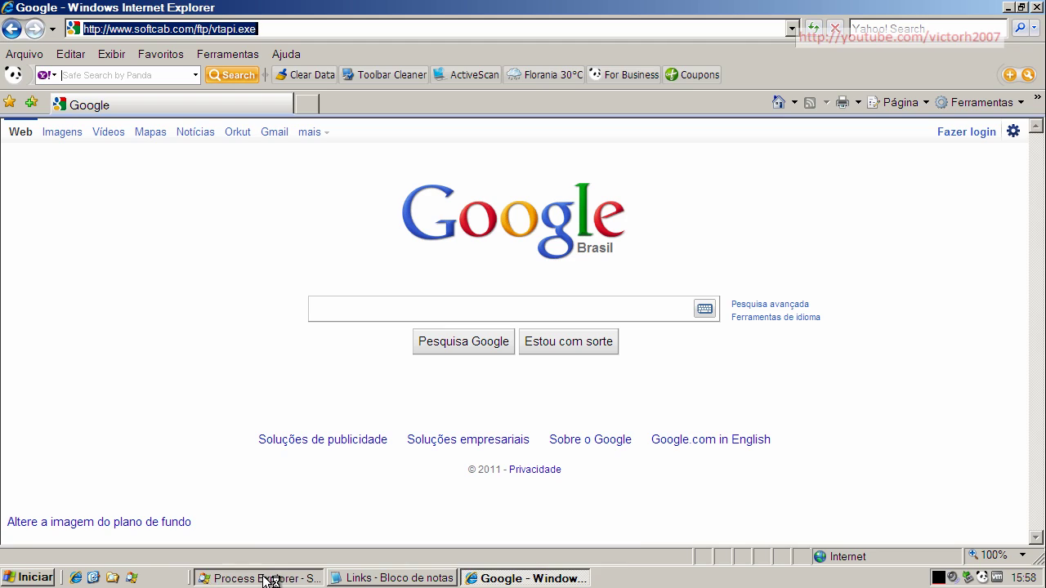
{"action": "mouse_move", "coordinate": [83, 380]}
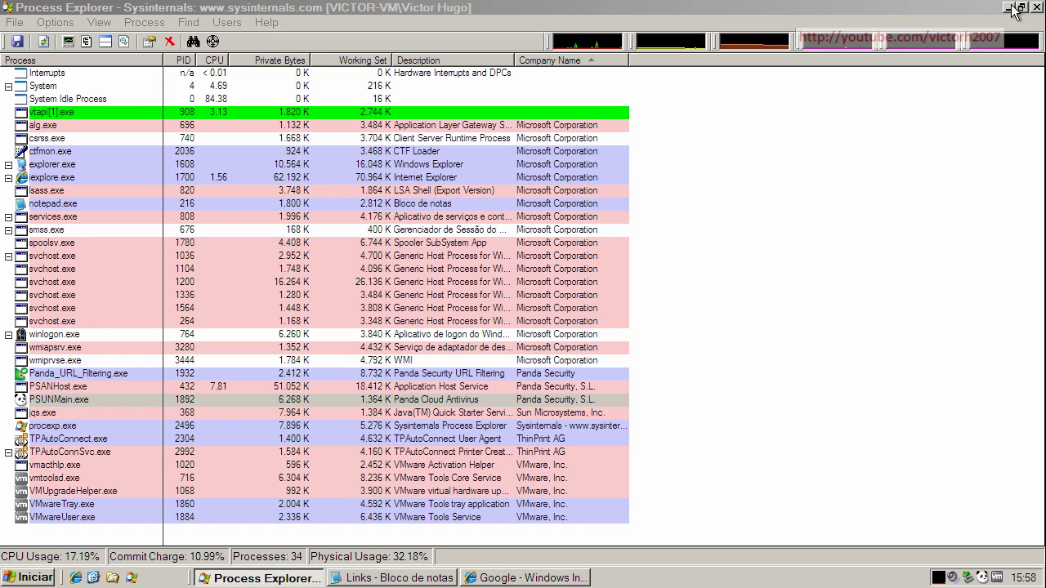
{"action": "left_click", "coordinate": [62, 127]}
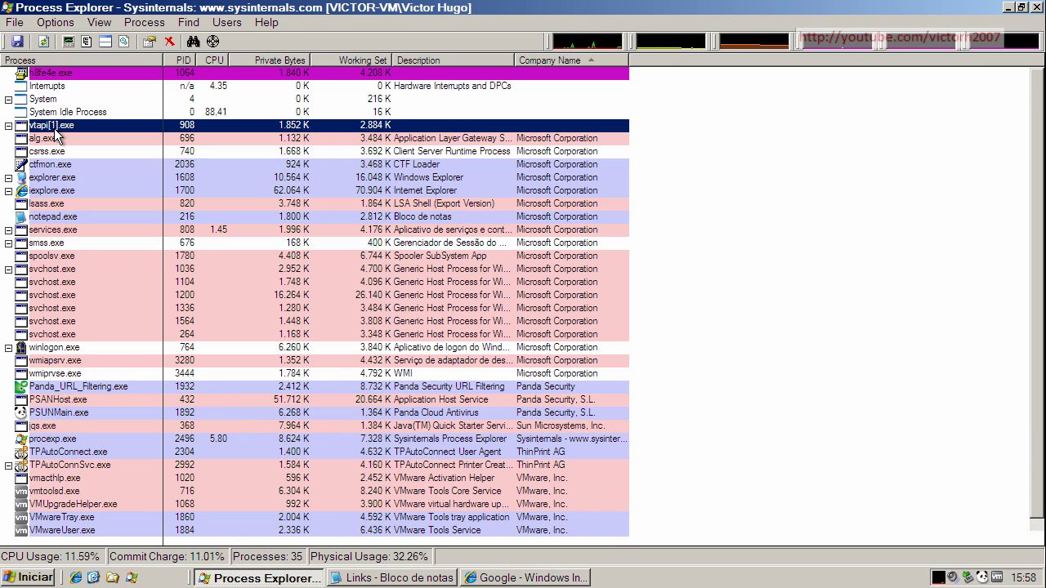
{"action": "mouse_move", "coordinate": [69, 133]}
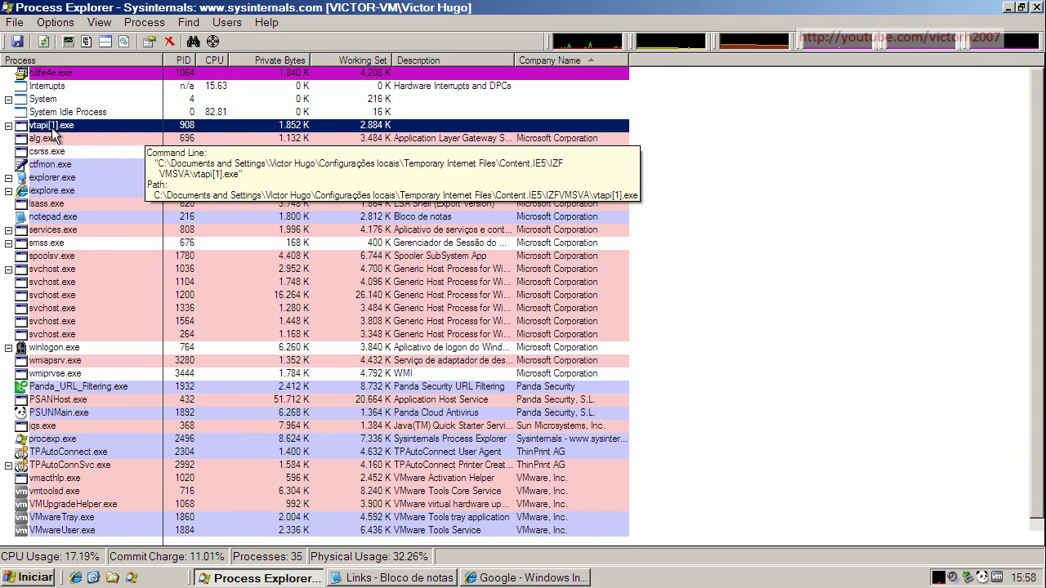
- Examine the purple-highlighted top process and vtapi[1].exe in the process list, and put Process Explorer away
{"action": "left_click", "coordinate": [49, 73]}
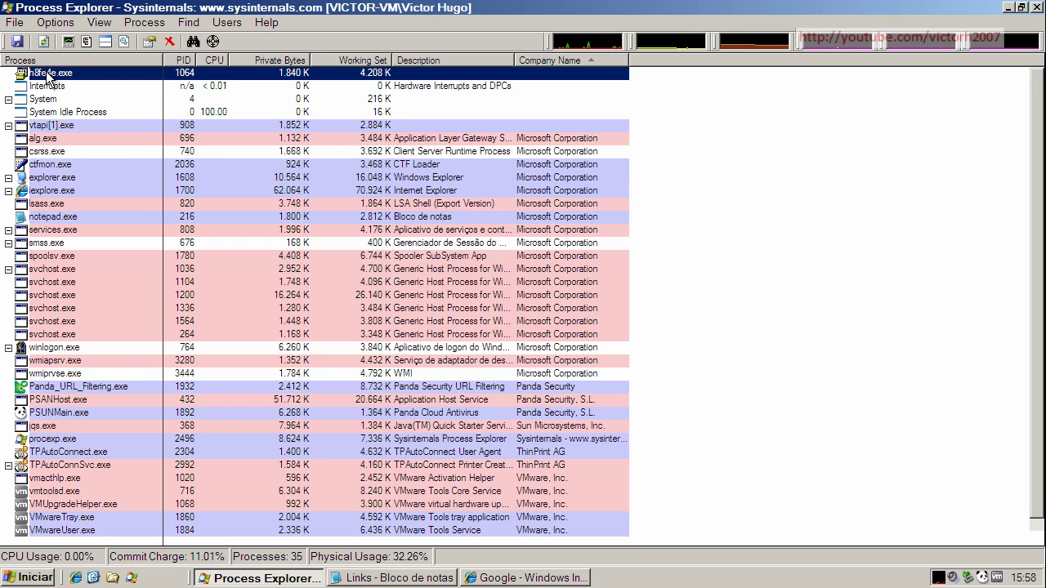
{"action": "left_click", "coordinate": [61, 126]}
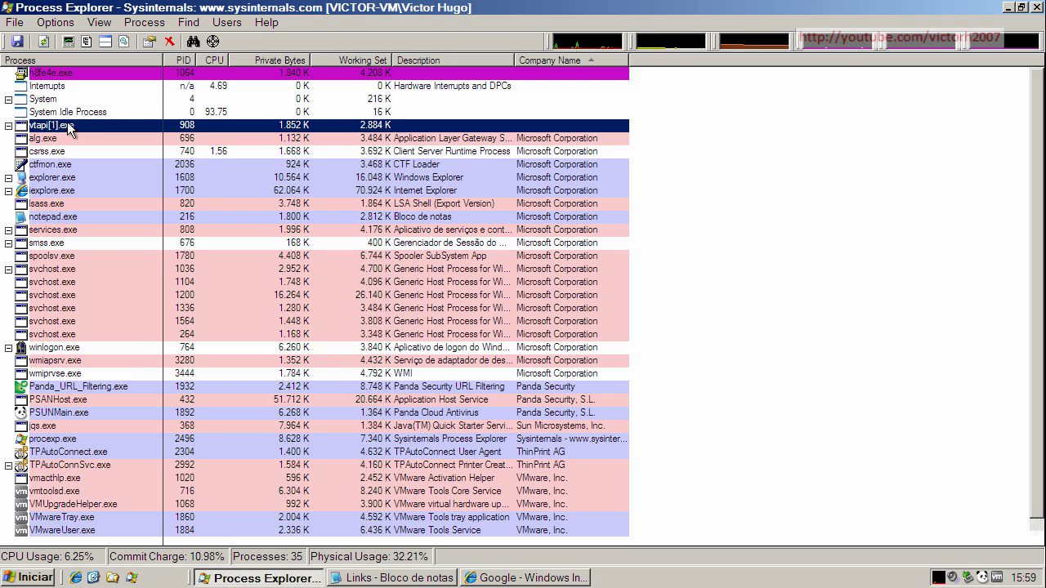
{"action": "mouse_move", "coordinate": [67, 79]}
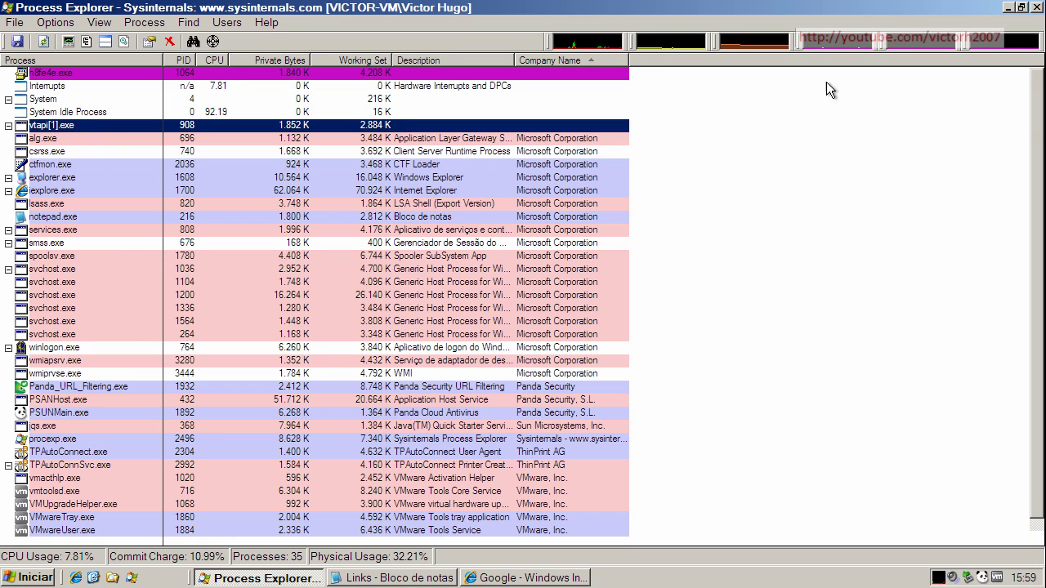
{"action": "left_click", "coordinate": [1009, 8]}
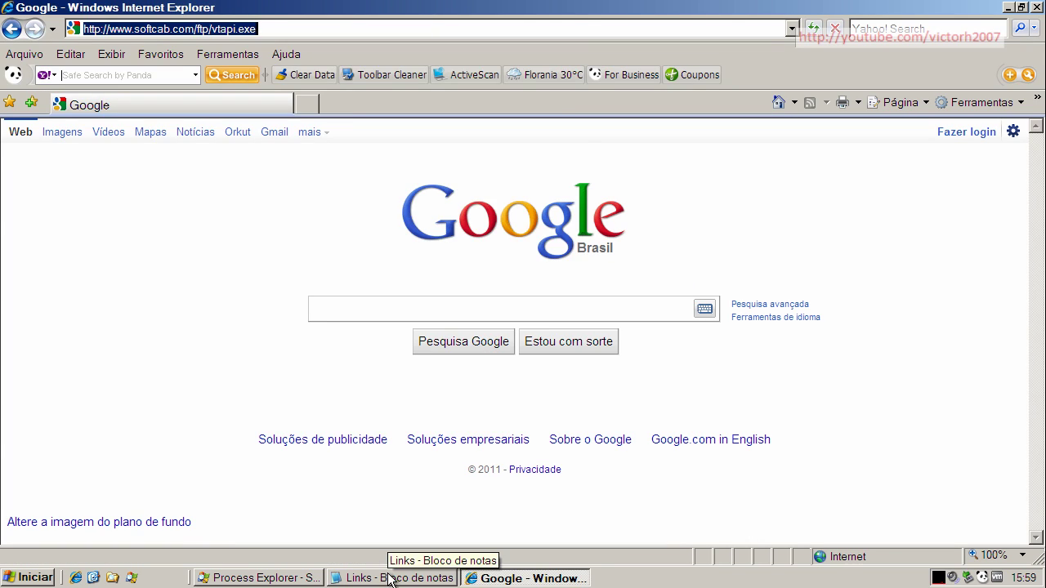
{"action": "left_click", "coordinate": [392, 578]}
{"action": "double_click", "coordinate": [215, 329]}
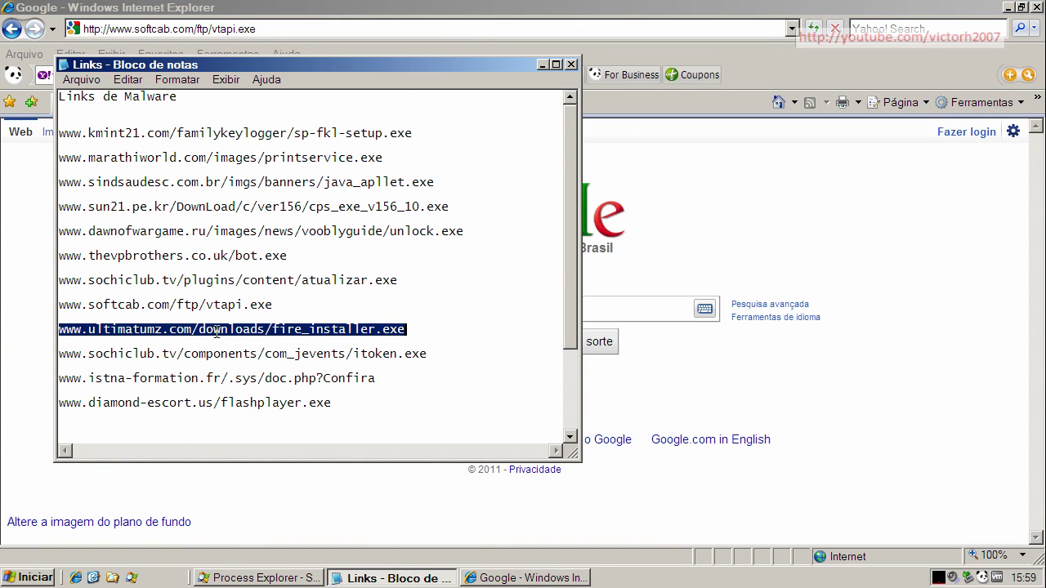
{"action": "right_click", "coordinate": [215, 330]}
{"action": "left_click", "coordinate": [243, 380]}
{"action": "left_click", "coordinate": [152, 30]}
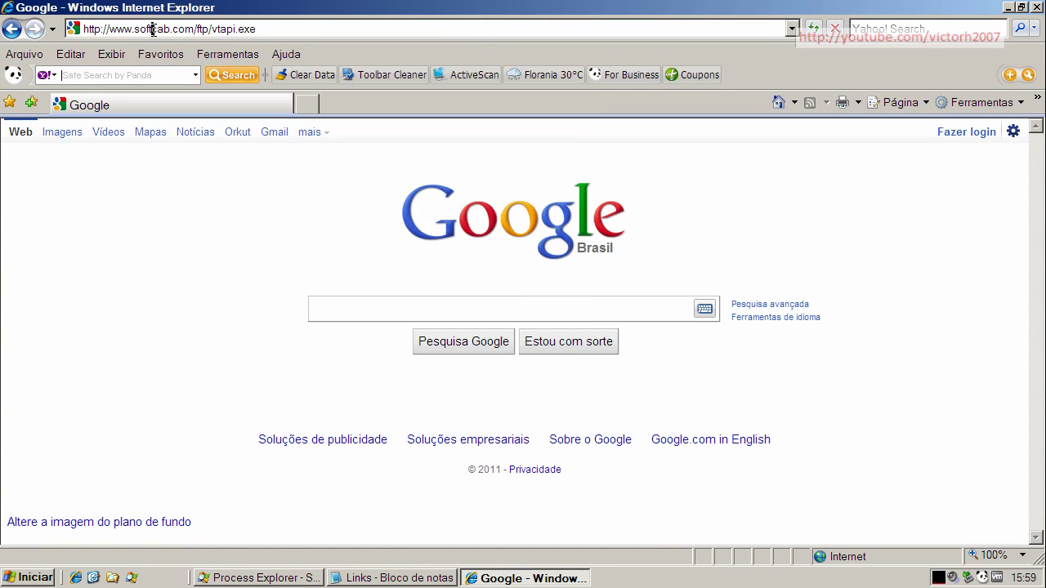
{"action": "key", "text": "ctrl+v"}
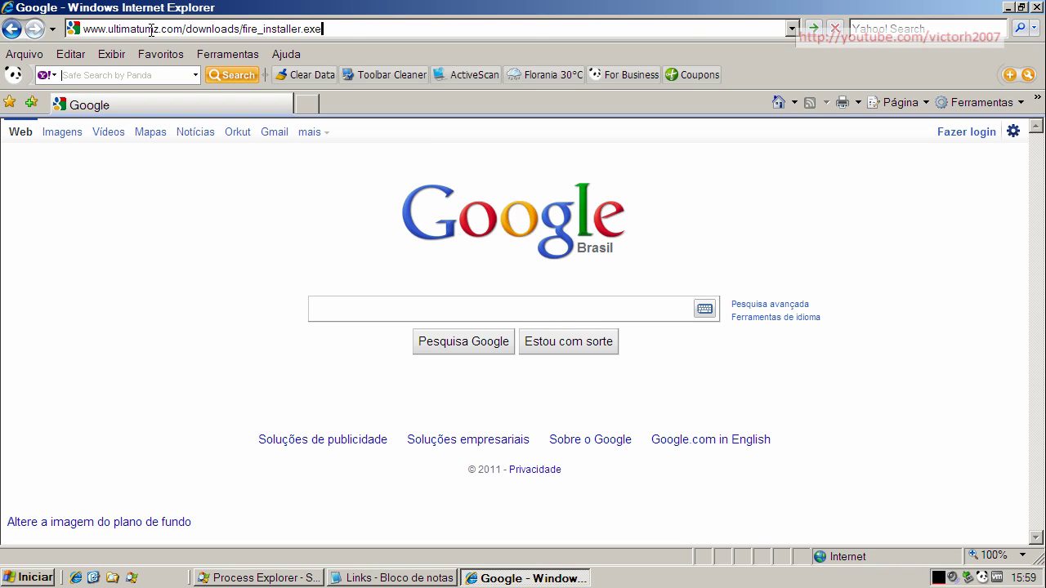
{"action": "key", "text": "Return"}
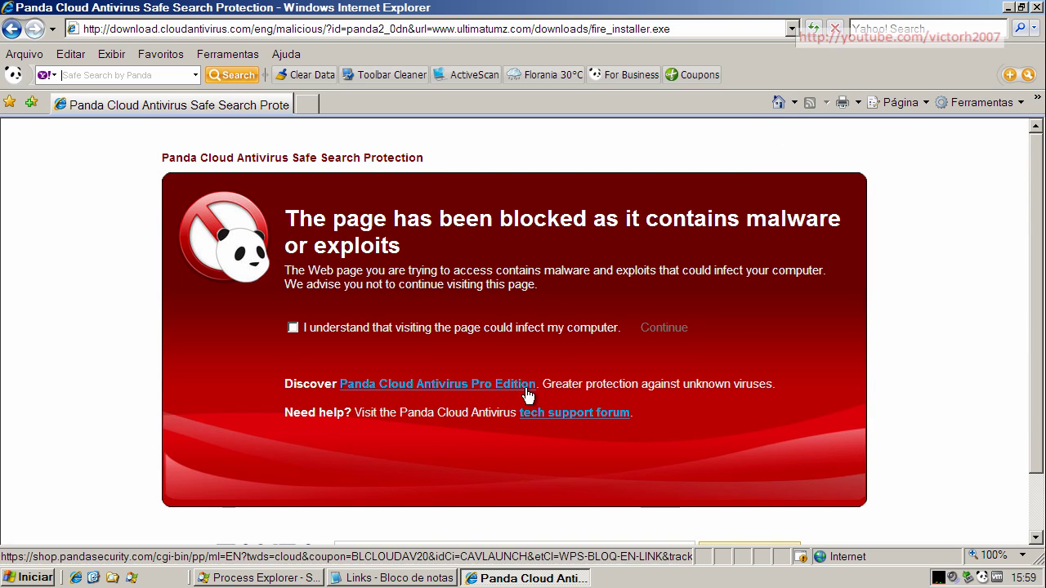
- Accept the infection risk on the Panda block page, confirm accessing the site and request the blocked fire_installer.exe download
{"action": "left_click", "coordinate": [293, 329]}
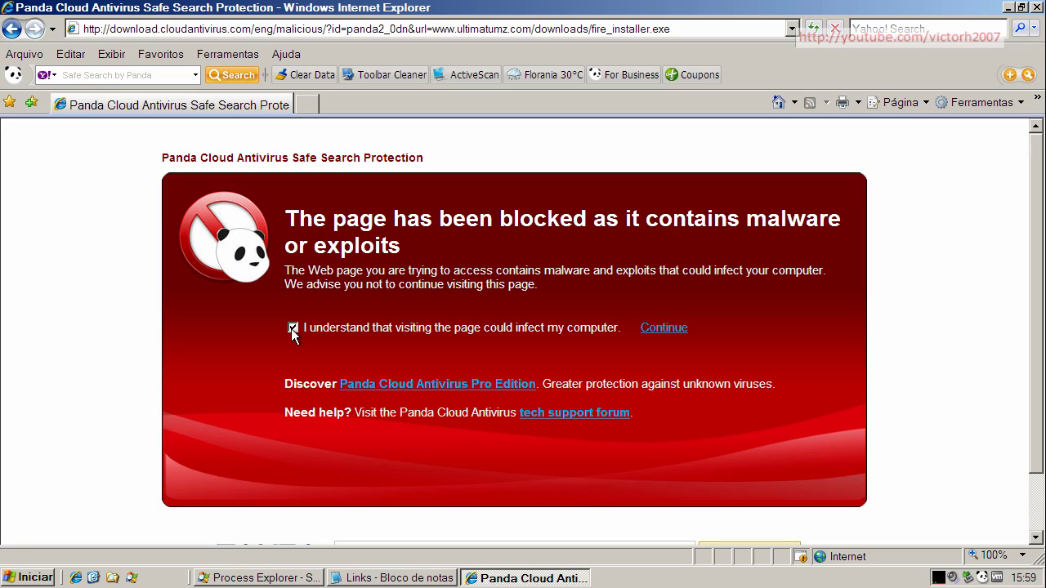
{"action": "left_click", "coordinate": [663, 328]}
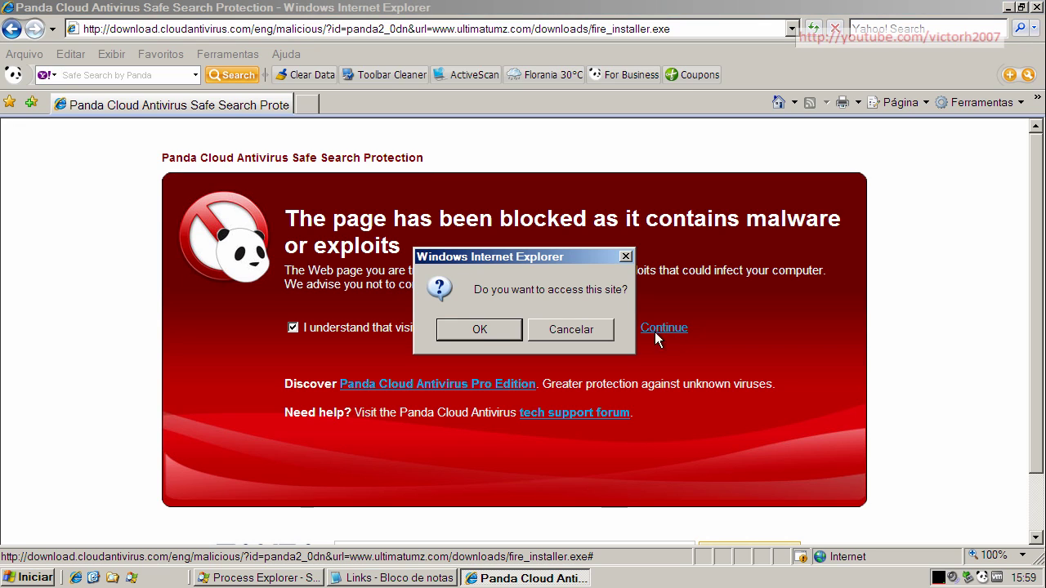
{"action": "left_click", "coordinate": [478, 335]}
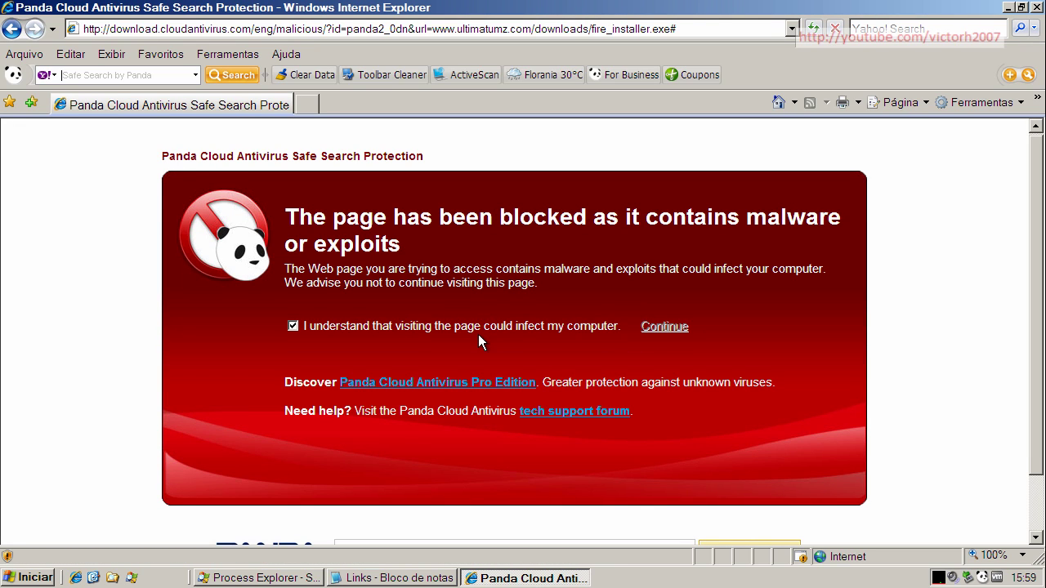
{"action": "left_click", "coordinate": [523, 128]}
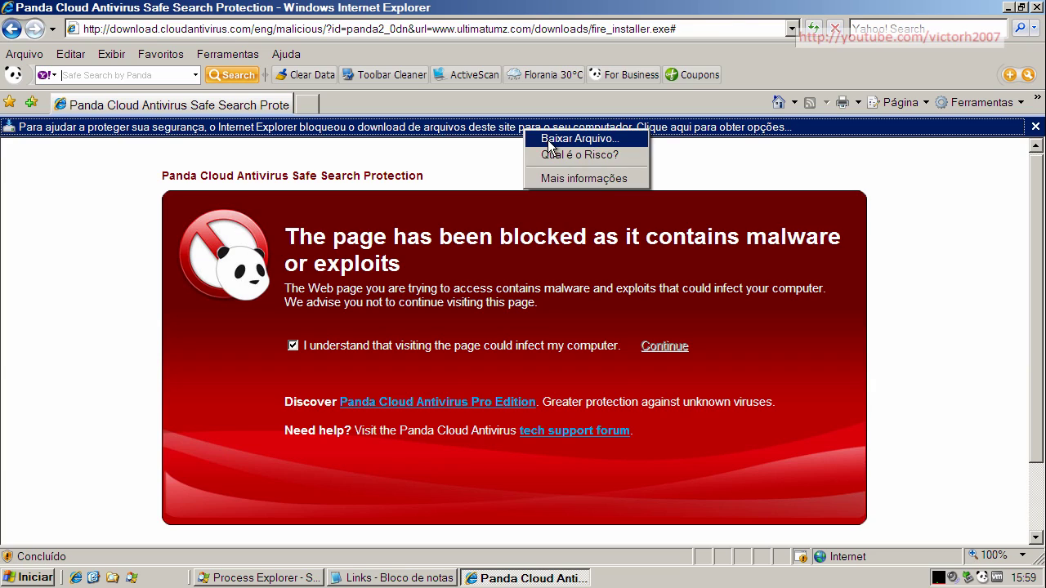
{"action": "left_click", "coordinate": [548, 140]}
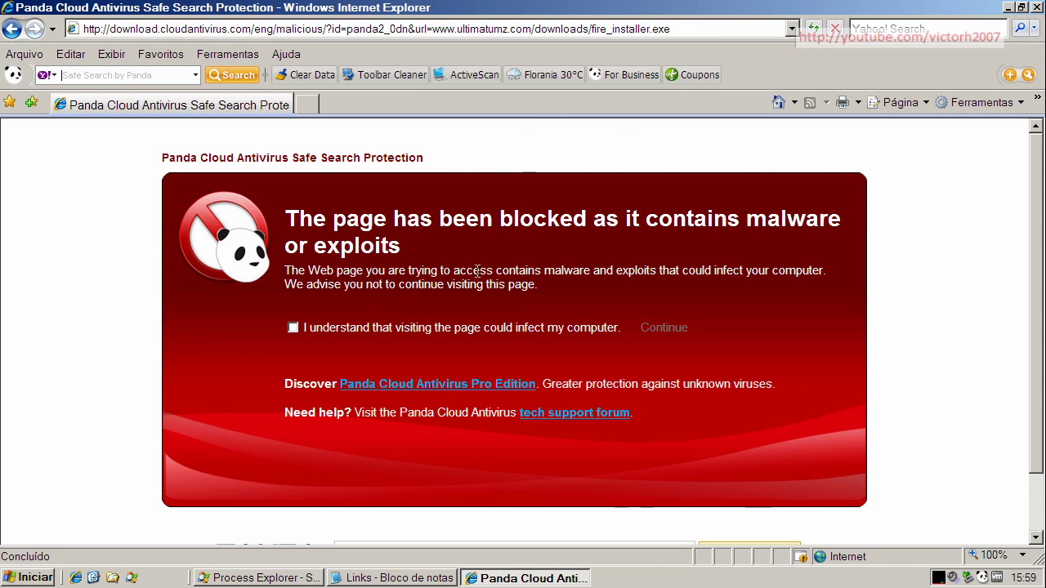
- Retry bypassing the Panda block page for fire_installer.exe and allowing the file download
{"action": "left_click", "coordinate": [296, 331]}
{"action": "left_click", "coordinate": [654, 331]}
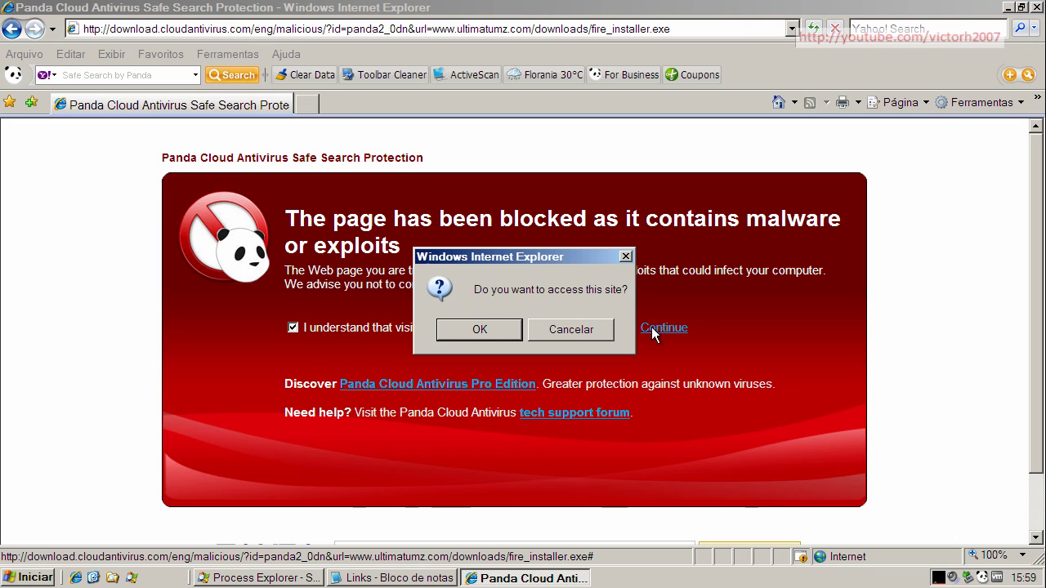
{"action": "left_click", "coordinate": [480, 330]}
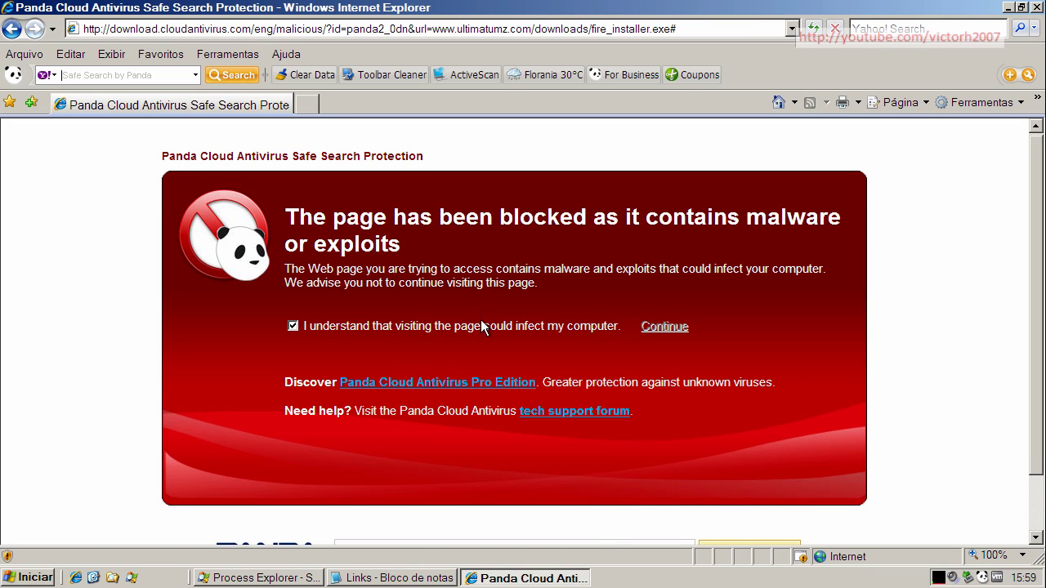
{"action": "left_click", "coordinate": [555, 128]}
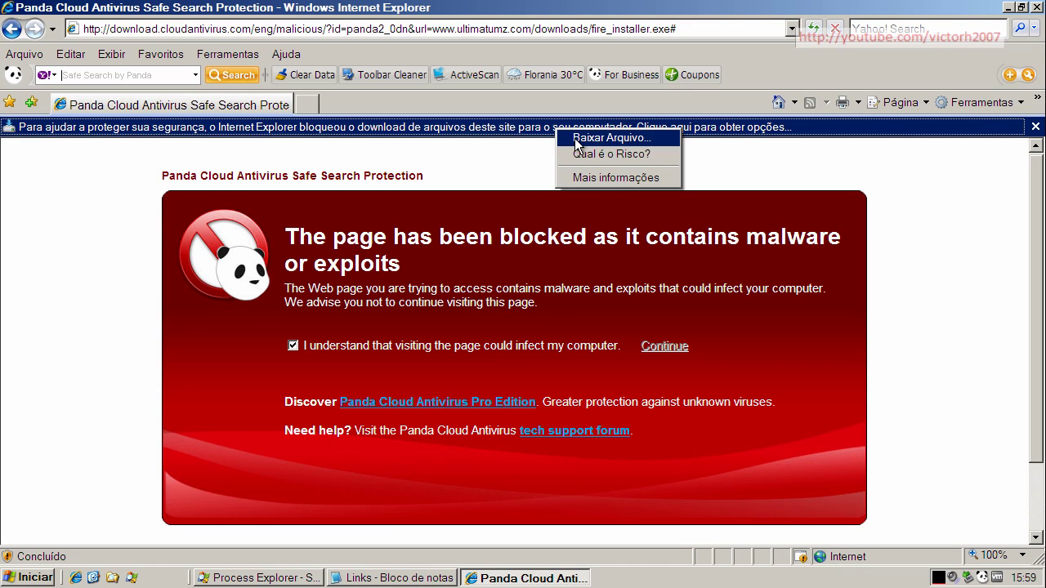
{"action": "left_click", "coordinate": [576, 139]}
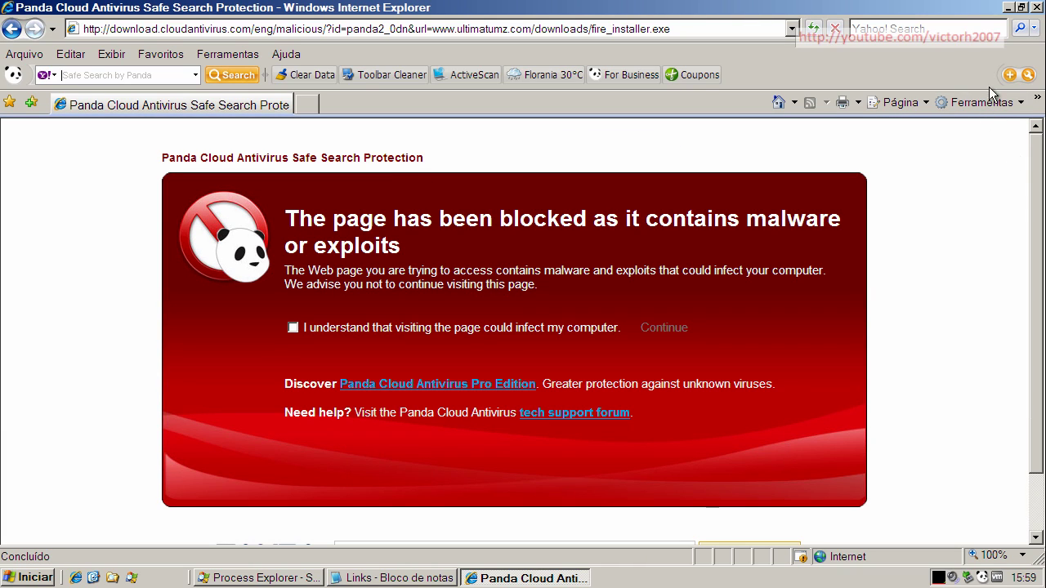
{"action": "left_click", "coordinate": [777, 102]}
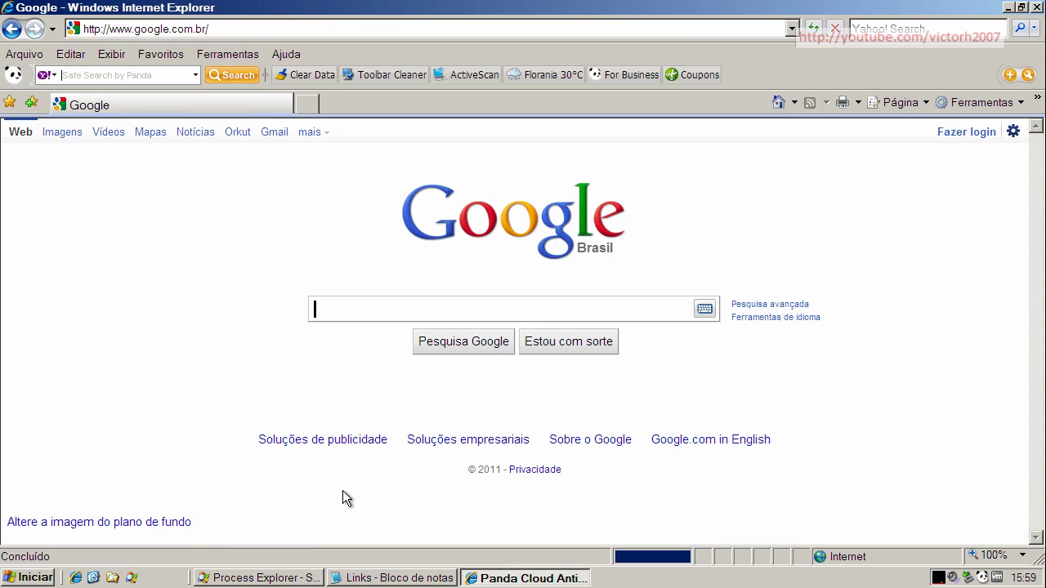
{"action": "left_click", "coordinate": [349, 577]}
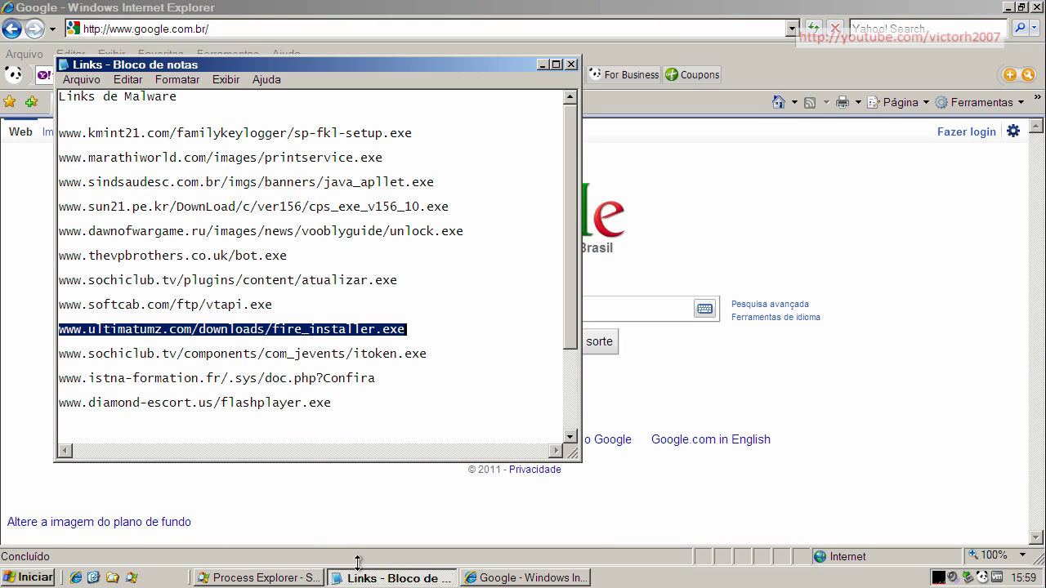
{"action": "double_click", "coordinate": [221, 355]}
{"action": "right_click", "coordinate": [217, 352]}
{"action": "left_click", "coordinate": [291, 400]}
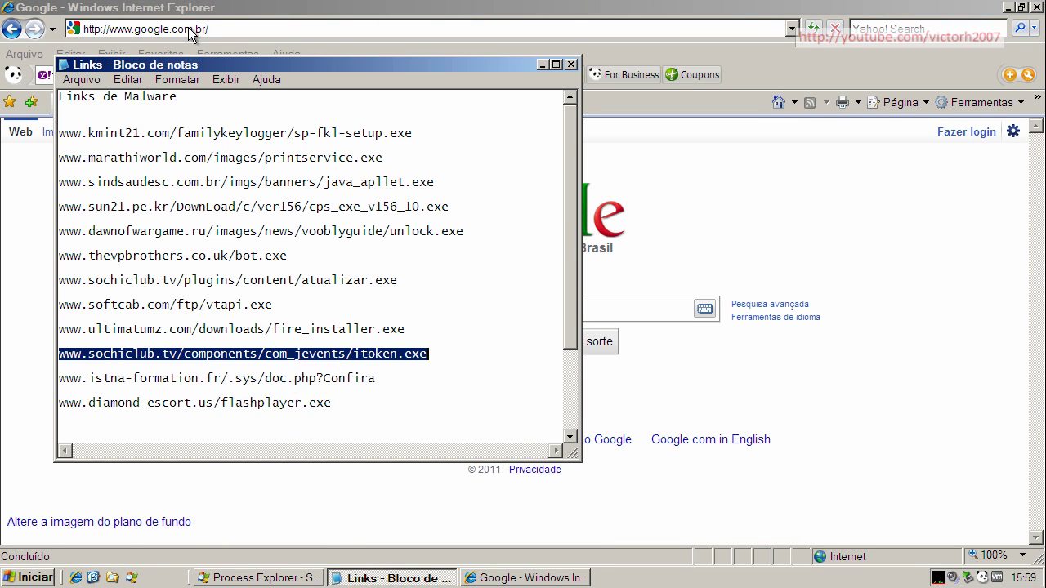
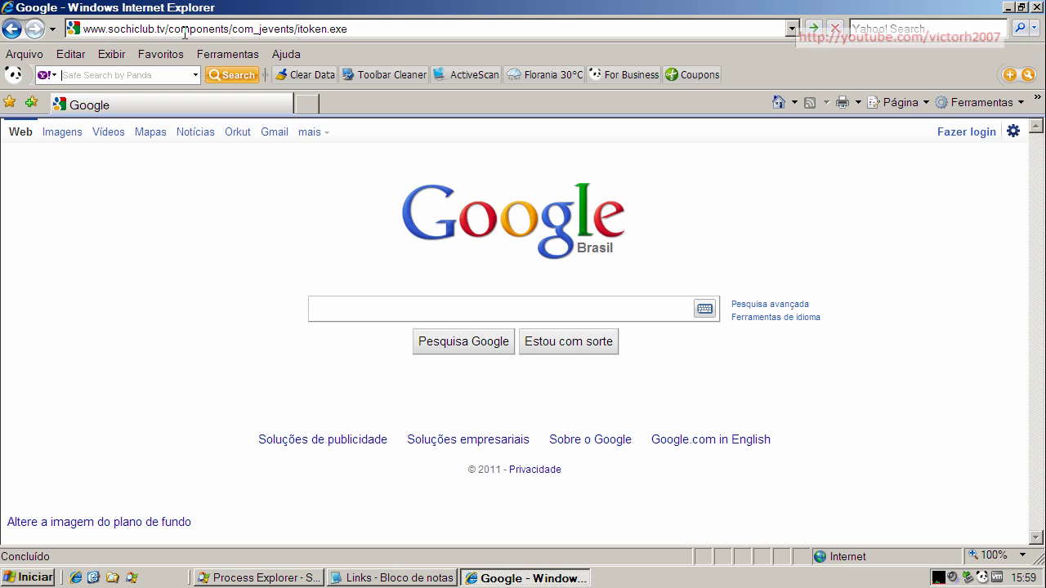
{"action": "key", "text": "Return"}
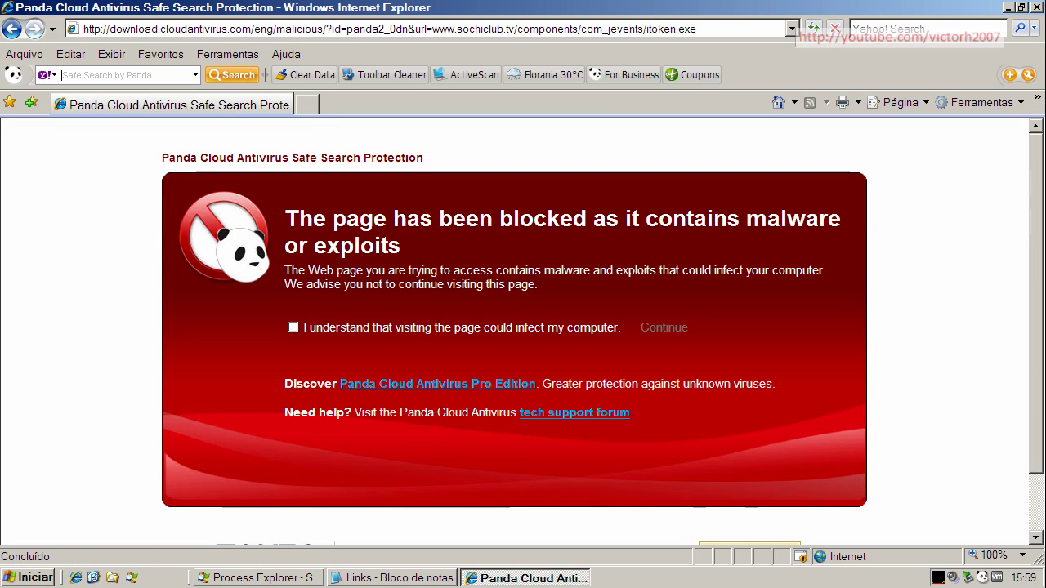
{"action": "left_click", "coordinate": [778, 105]}
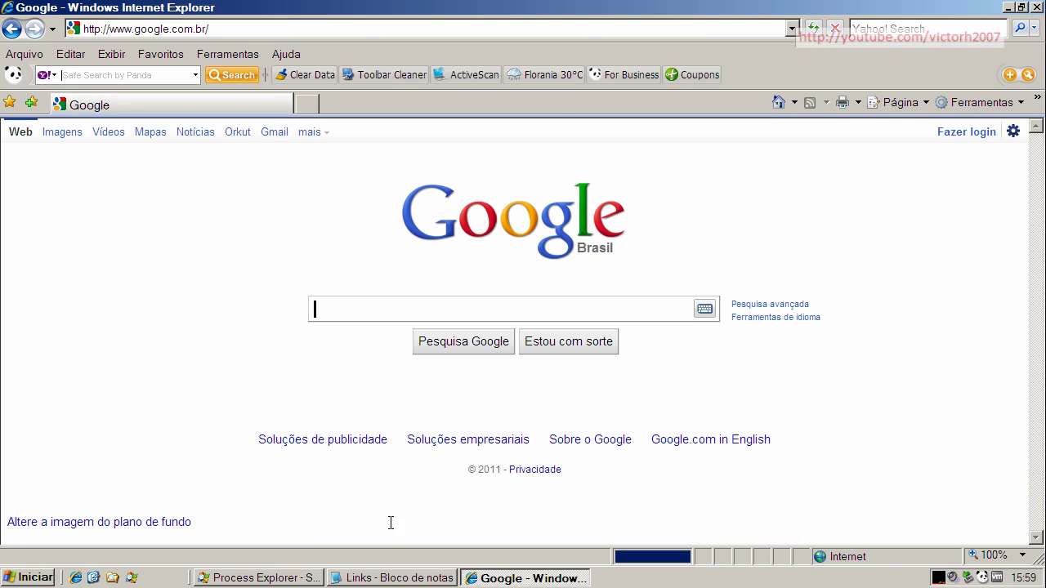
{"action": "left_click", "coordinate": [370, 579]}
{"action": "double_click", "coordinate": [296, 379]}
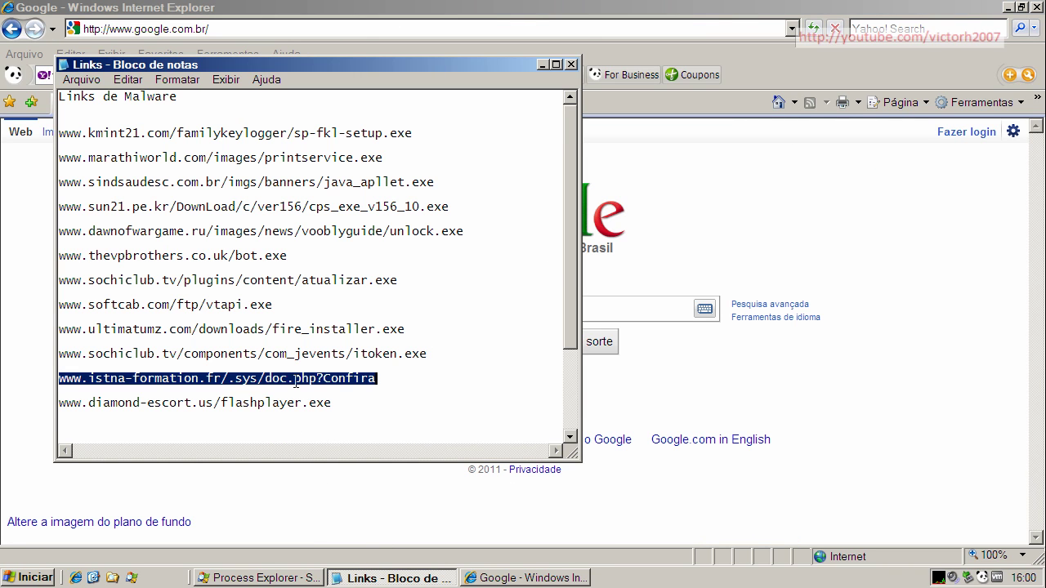
{"action": "right_click", "coordinate": [296, 381]}
{"action": "left_click", "coordinate": [327, 431]}
{"action": "left_click", "coordinate": [169, 27]}
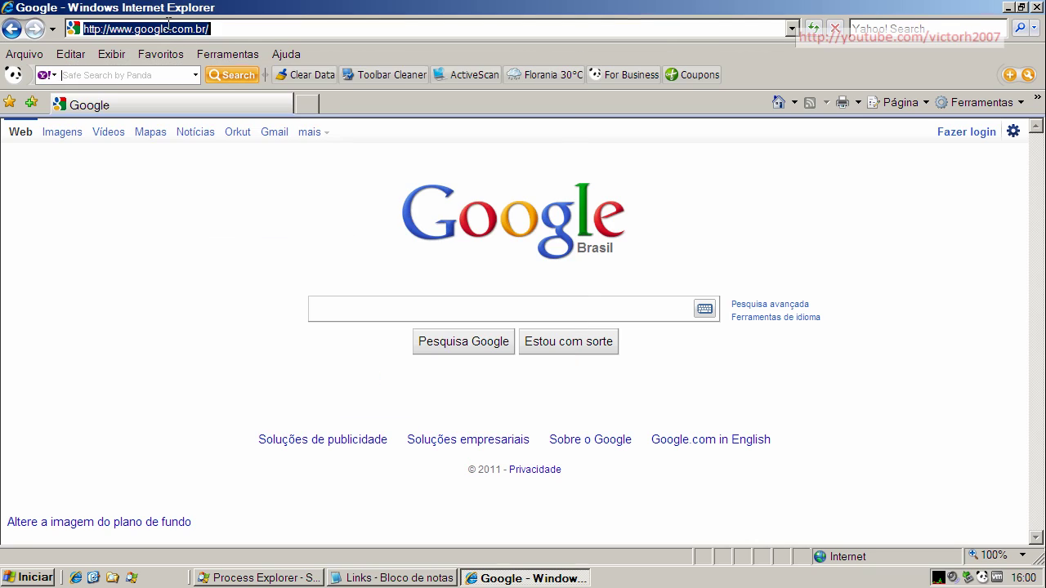
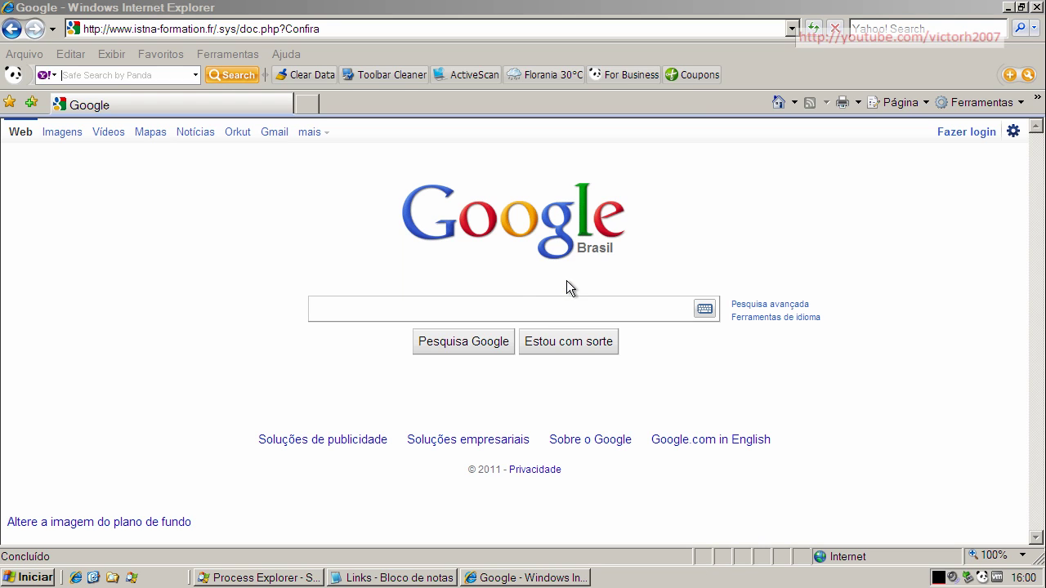
{"action": "left_click", "coordinate": [537, 328]}
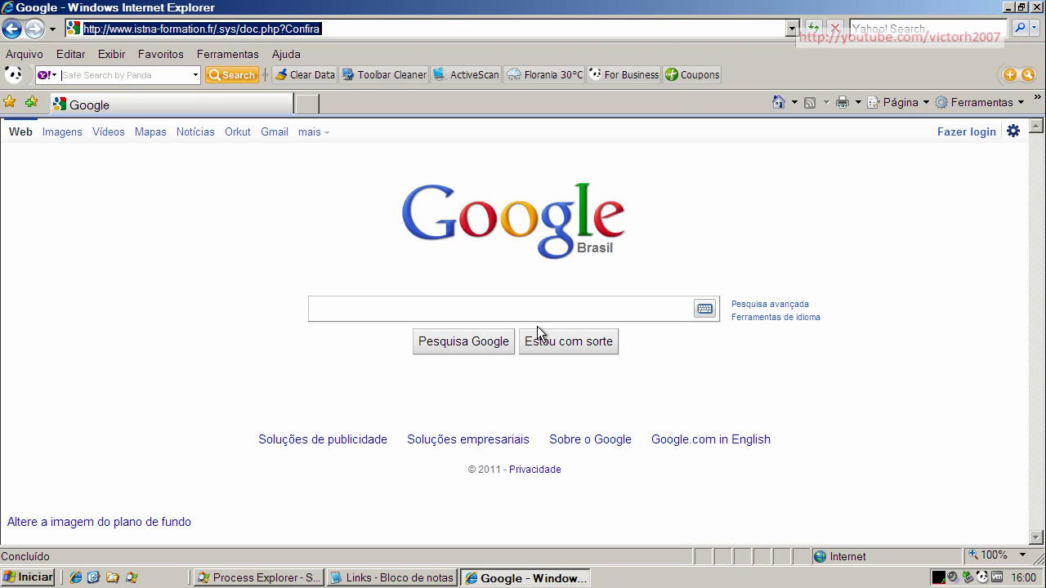
{"action": "left_click", "coordinate": [425, 578]}
{"action": "left_click", "coordinate": [315, 409]}
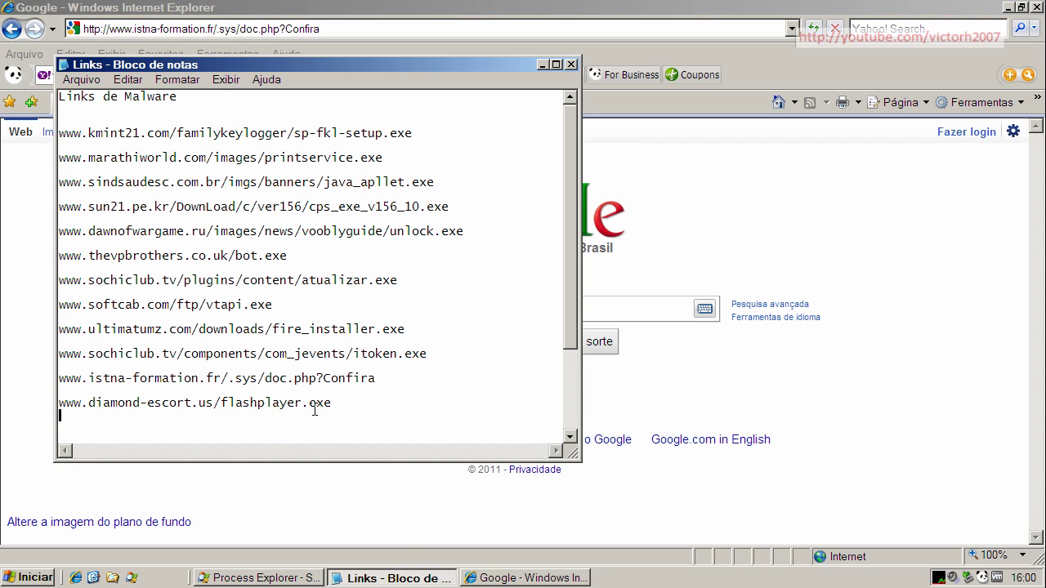
{"action": "double_click", "coordinate": [314, 404]}
{"action": "right_click", "coordinate": [319, 409]}
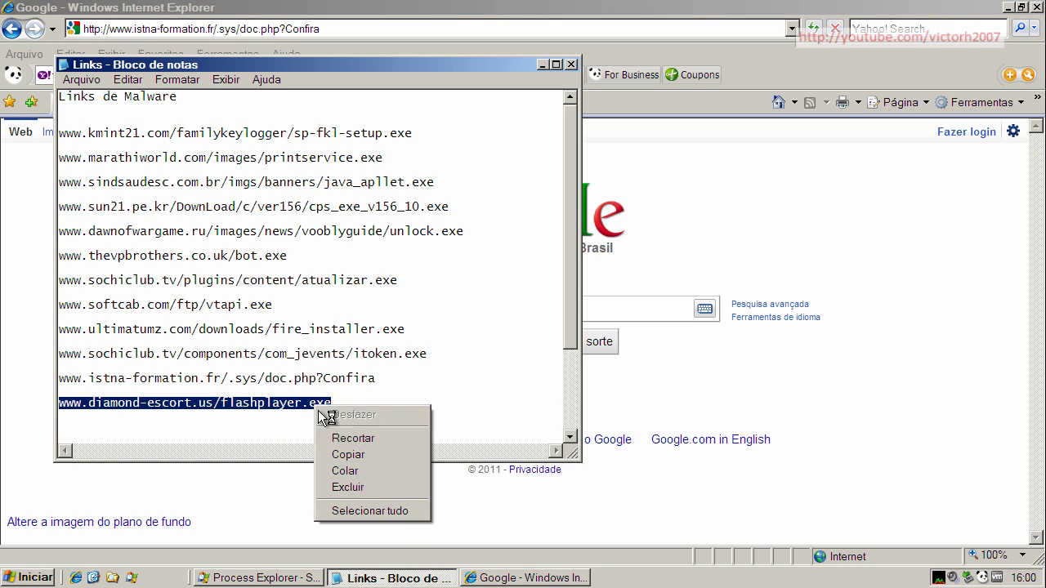
{"action": "left_click", "coordinate": [347, 451]}
{"action": "left_click", "coordinate": [228, 33]}
{"action": "left_click", "coordinate": [228, 32]}
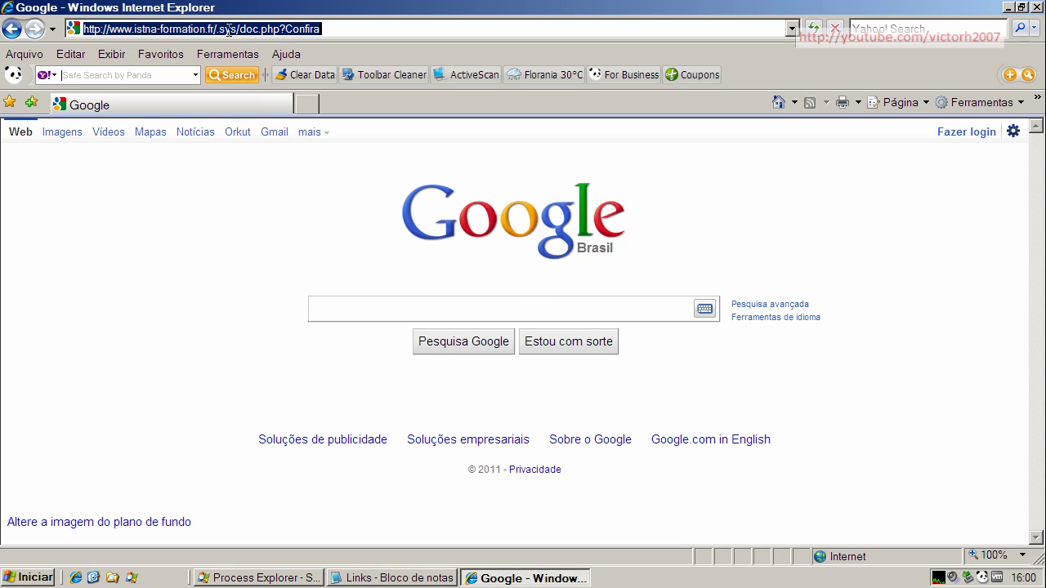
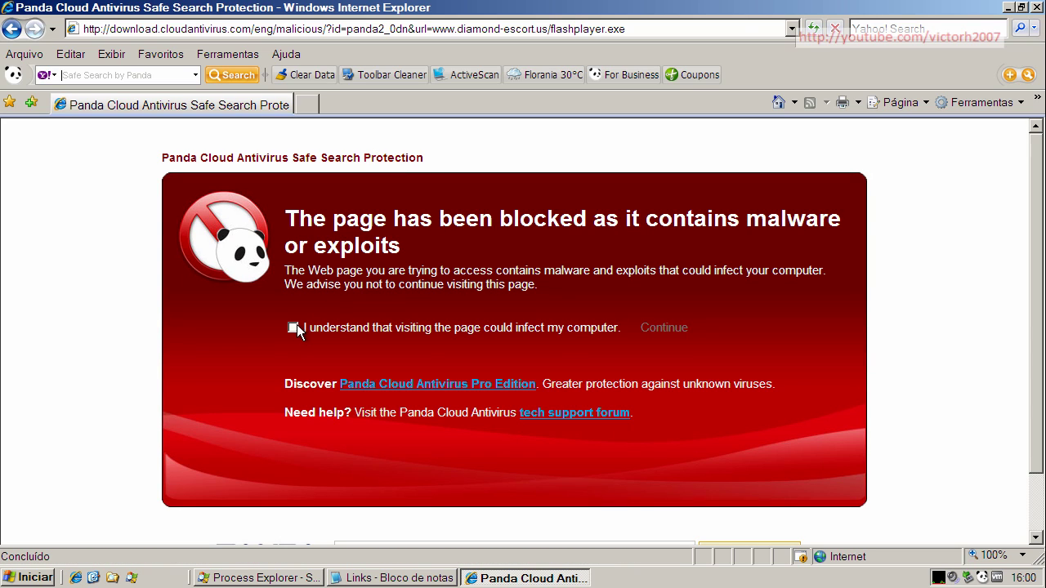
- Accept the infection risk for the blocked flashplayer.exe page, confirm accessing the site and request the file download
{"action": "left_click", "coordinate": [293, 327]}
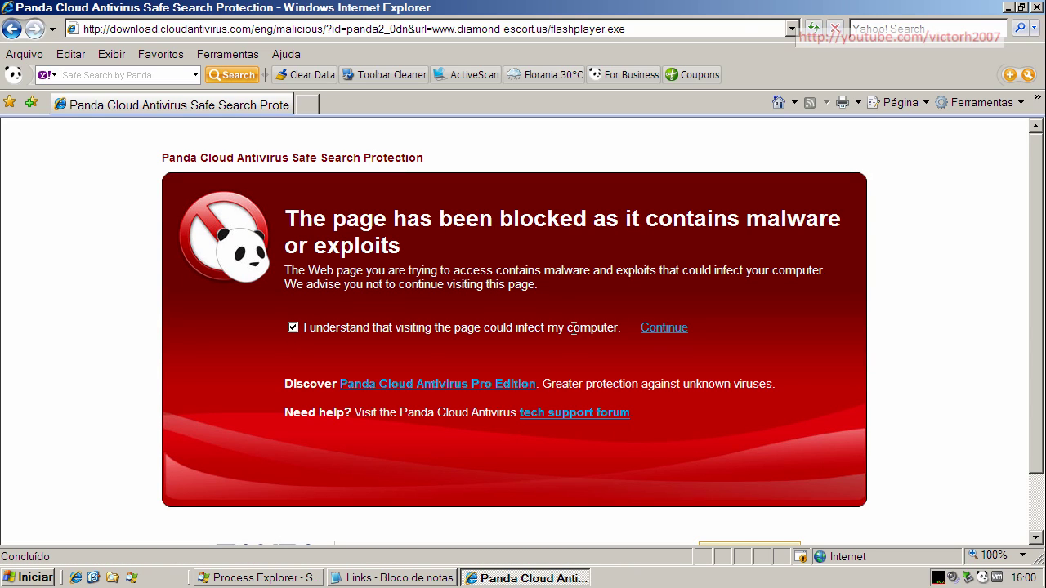
{"action": "left_click", "coordinate": [665, 328]}
{"action": "left_click", "coordinate": [480, 329]}
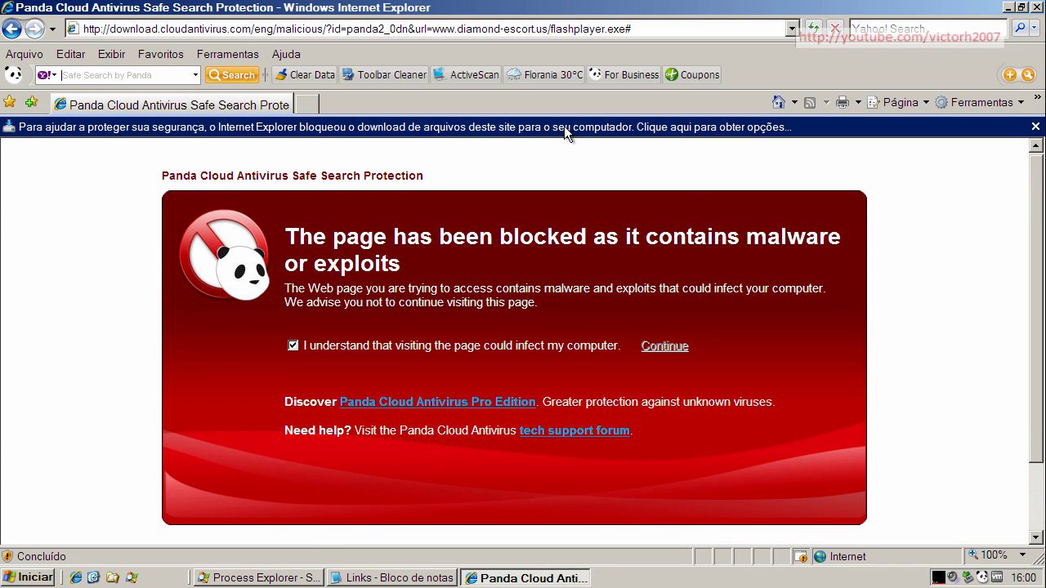
{"action": "left_click", "coordinate": [564, 126]}
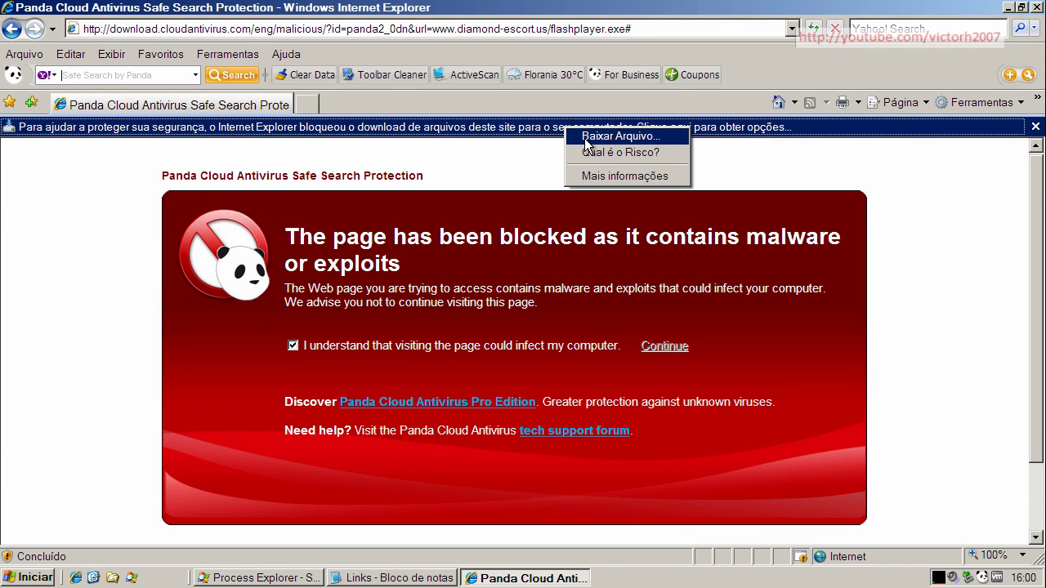
{"action": "left_click", "coordinate": [583, 138]}
{"action": "left_click", "coordinate": [62, 74]}
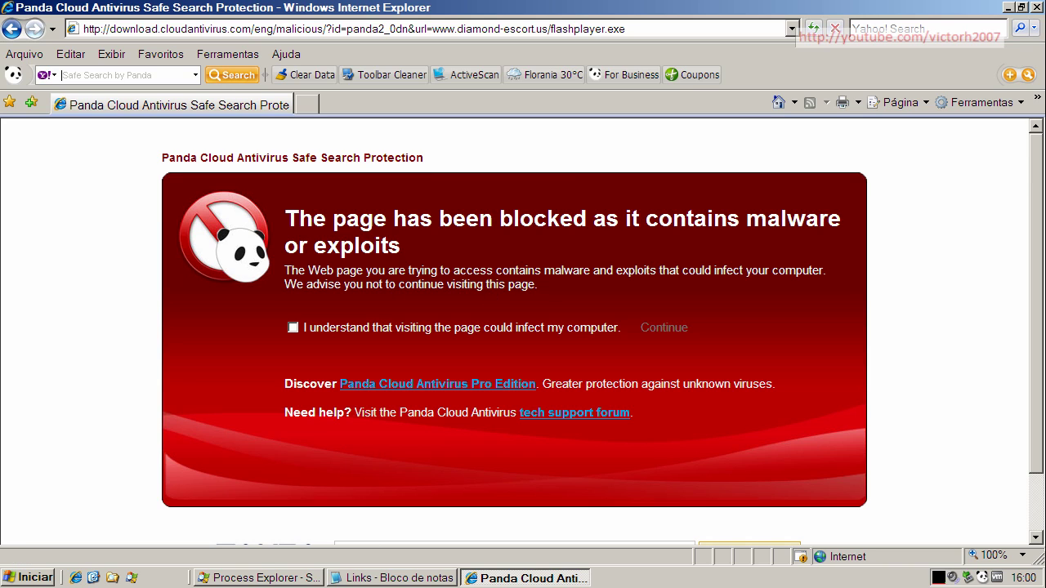
- Return to the browser's home page, and copy and try to open the xz.fm378.com:90/tt.exe link from the Links file
{"action": "left_click", "coordinate": [773, 103]}
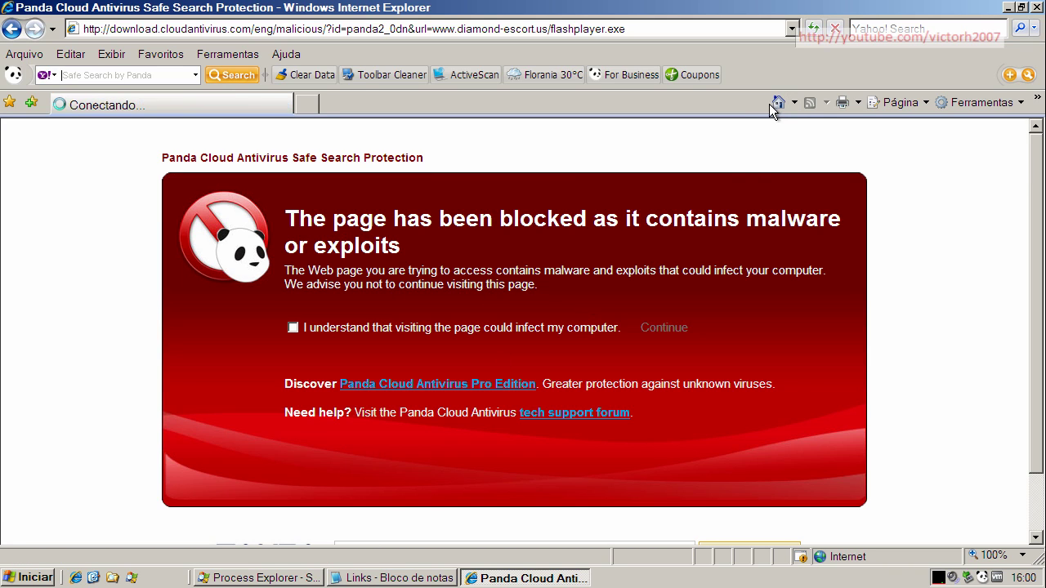
{"action": "left_click", "coordinate": [367, 578]}
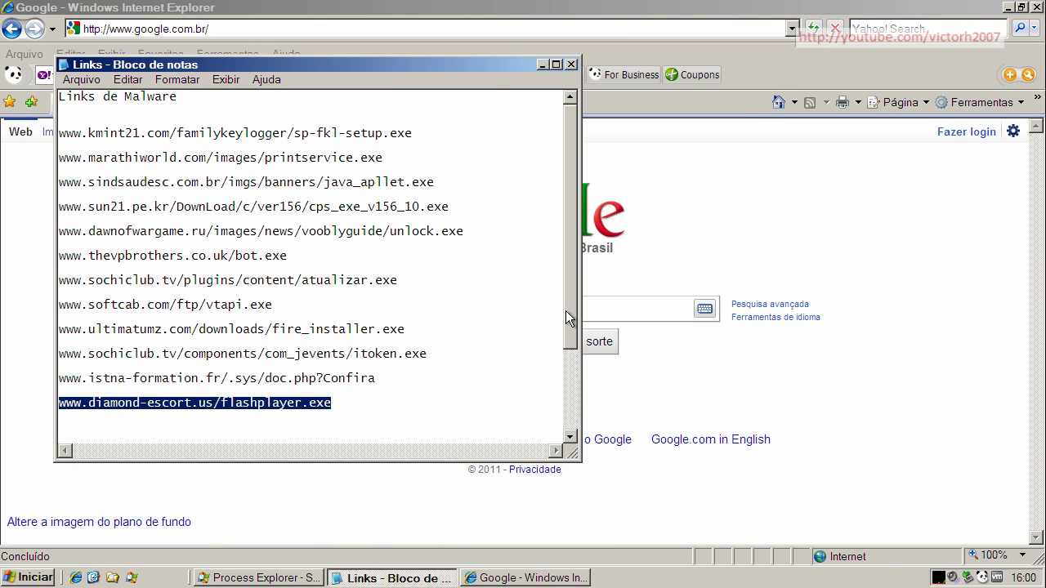
{"action": "left_click_drag", "start_coordinate": [568, 317], "coordinate": [569, 389]}
{"action": "double_click", "coordinate": [179, 377]}
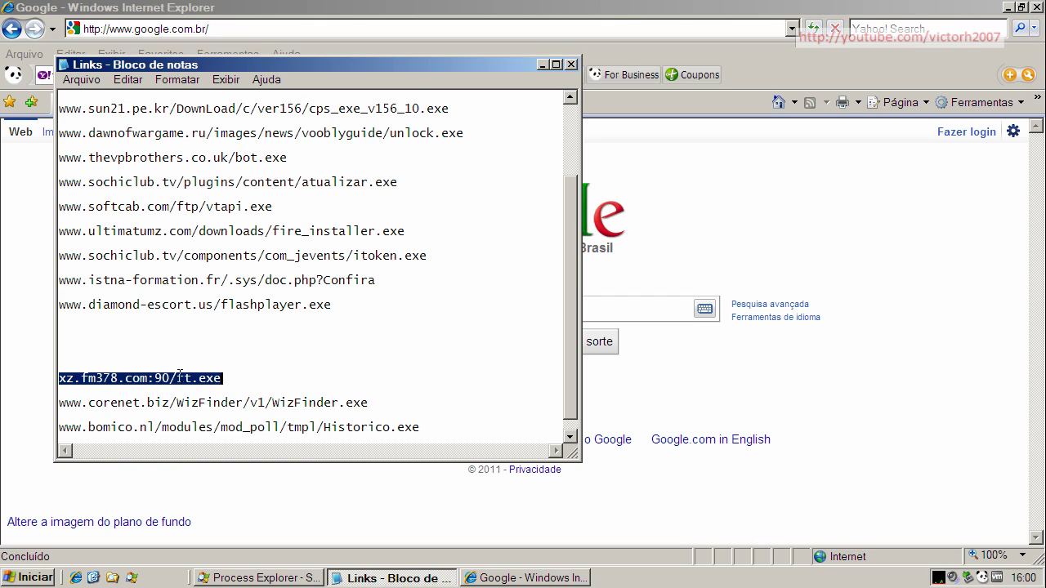
{"action": "right_click", "coordinate": [179, 377]}
{"action": "left_click", "coordinate": [212, 428]}
{"action": "left_click", "coordinate": [174, 29]}
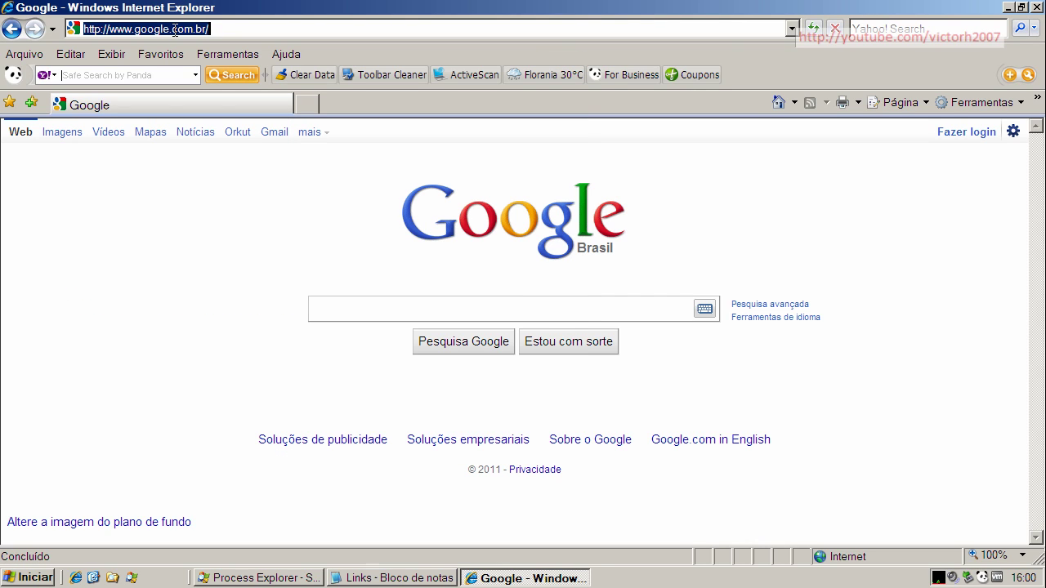
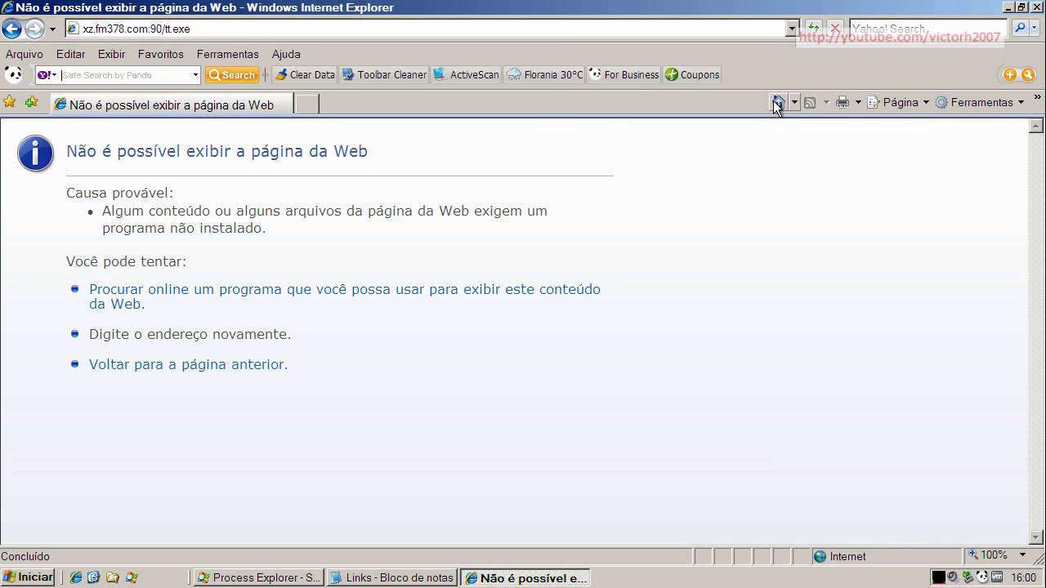
{"action": "left_click", "coordinate": [775, 103]}
{"action": "left_click", "coordinate": [373, 579]}
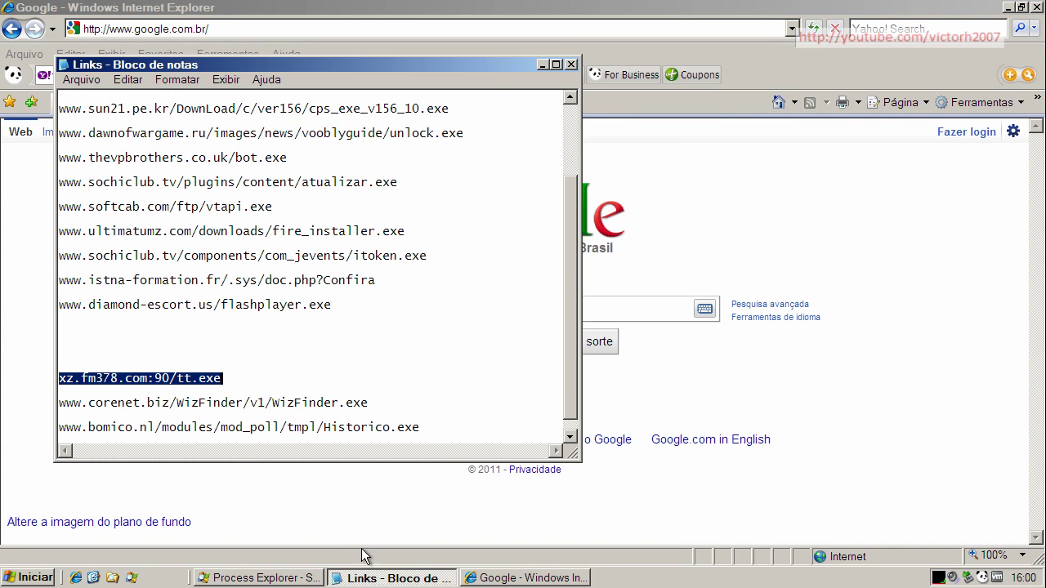
{"action": "double_click", "coordinate": [264, 403]}
{"action": "right_click", "coordinate": [264, 401]}
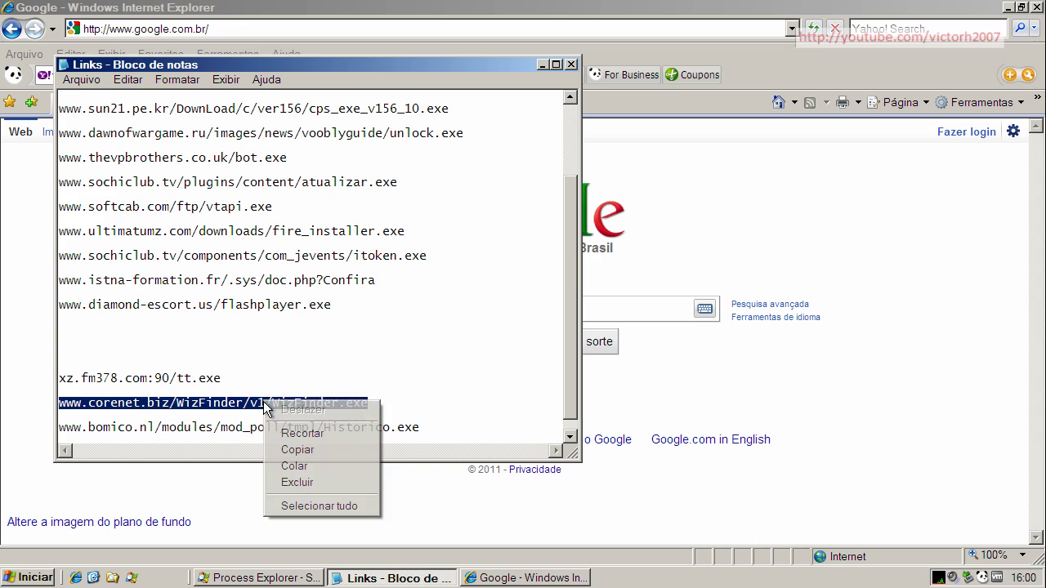
{"action": "left_click", "coordinate": [296, 450]}
{"action": "left_click", "coordinate": [175, 29]}
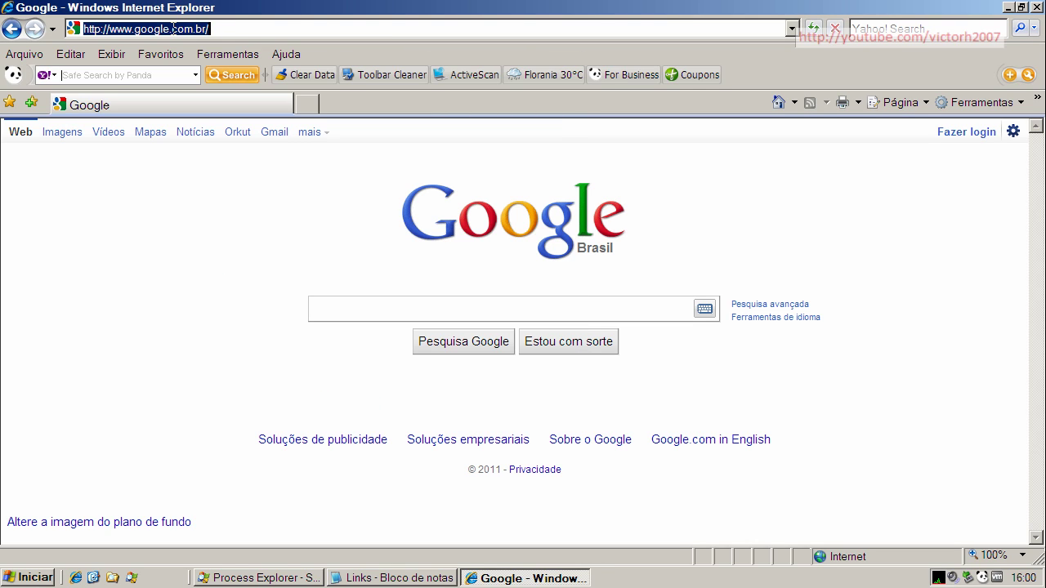
{"action": "key", "text": "ctrl+v"}
{"action": "key", "text": "Return"}
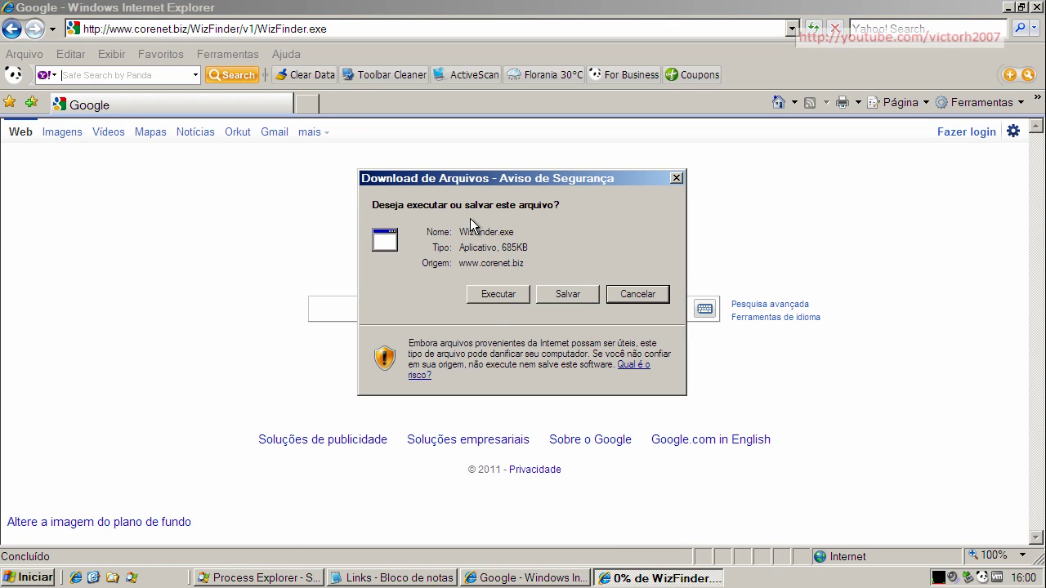
- Run the downloaded WizFinder.exe despite the unverified publisher, and dismiss the program's message
{"action": "left_click", "coordinate": [493, 297]}
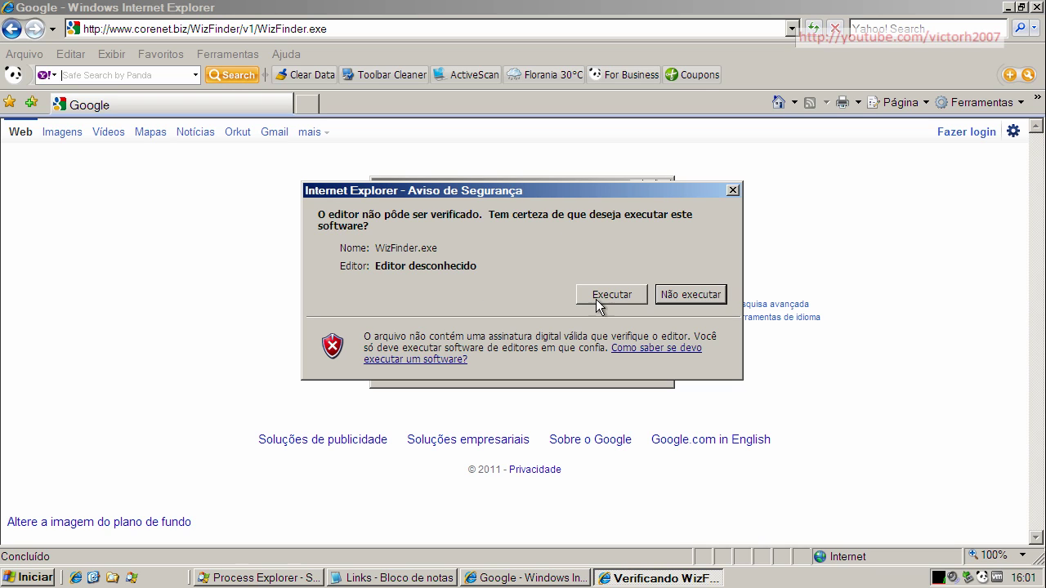
{"action": "left_click", "coordinate": [596, 295]}
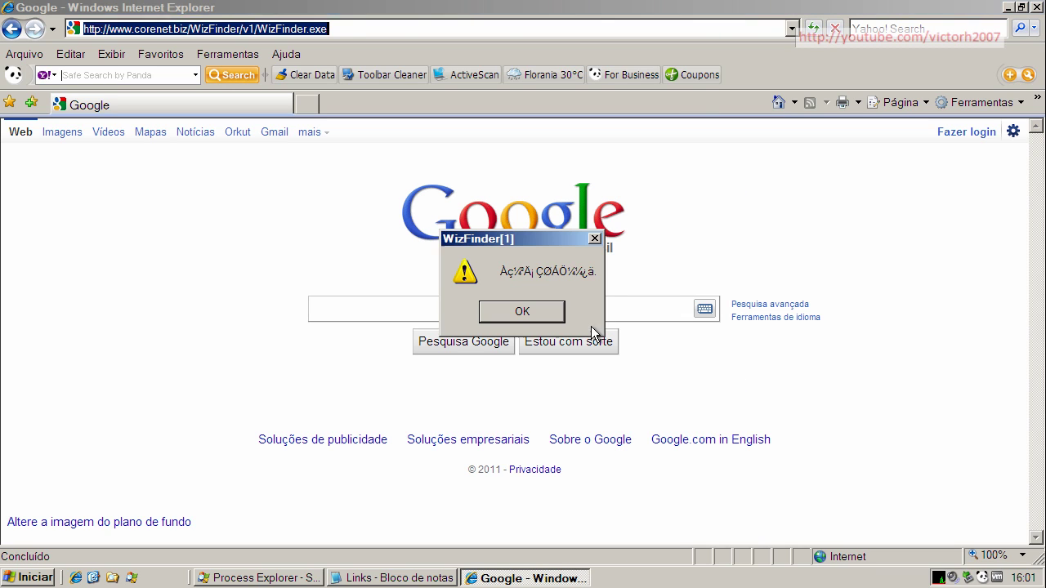
{"action": "left_click", "coordinate": [532, 316]}
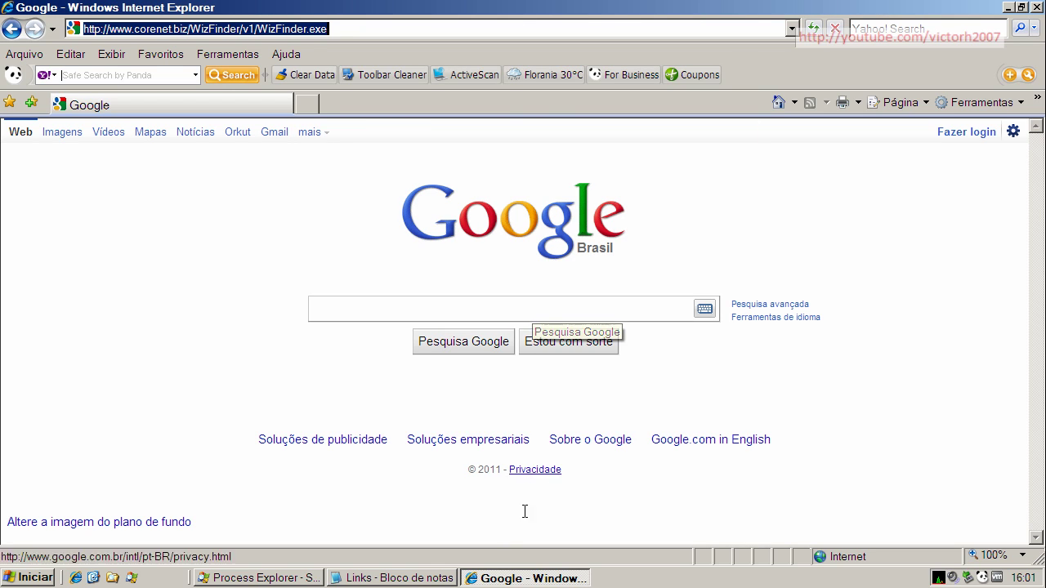
{"action": "left_click", "coordinate": [376, 580]}
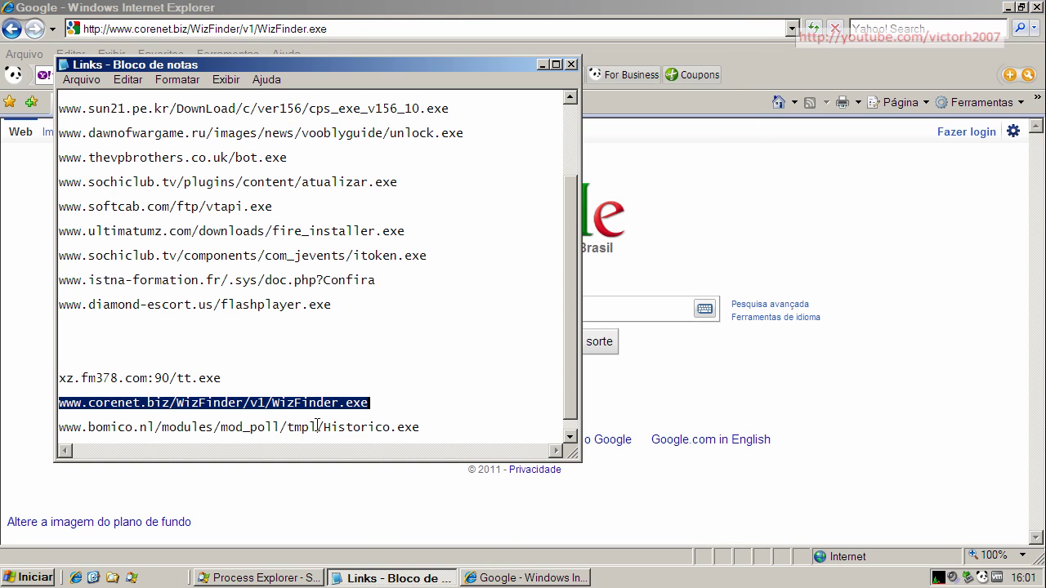
{"action": "double_click", "coordinate": [318, 426]}
{"action": "right_click", "coordinate": [317, 426]}
{"action": "left_click", "coordinate": [354, 474]}
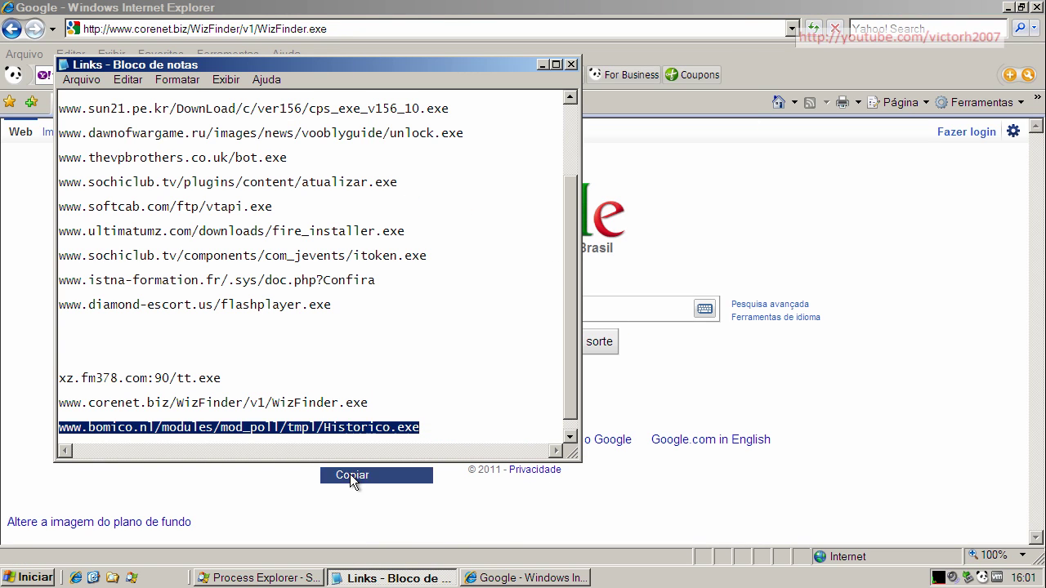
{"action": "left_click", "coordinate": [243, 32]}
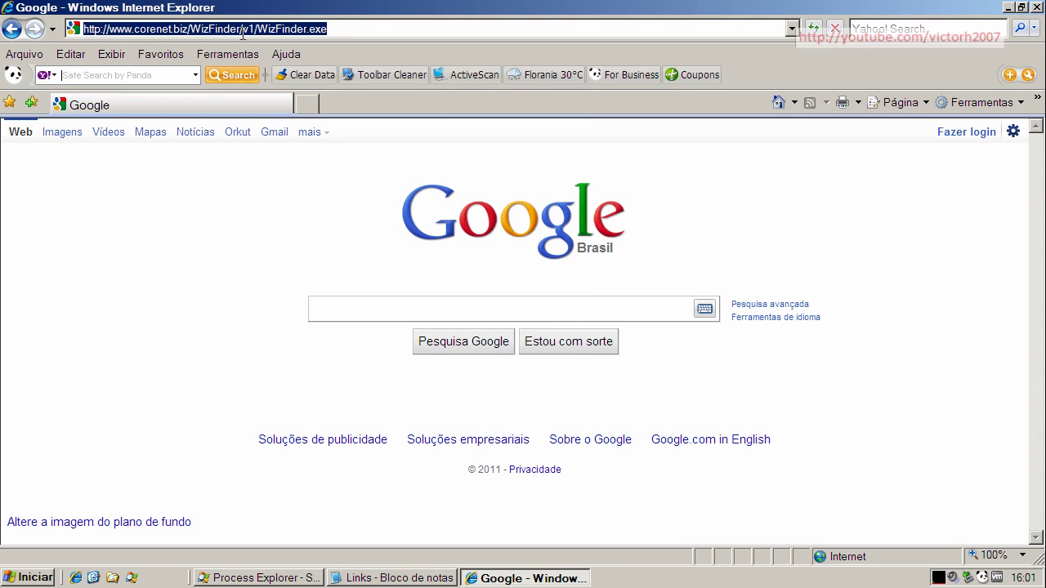
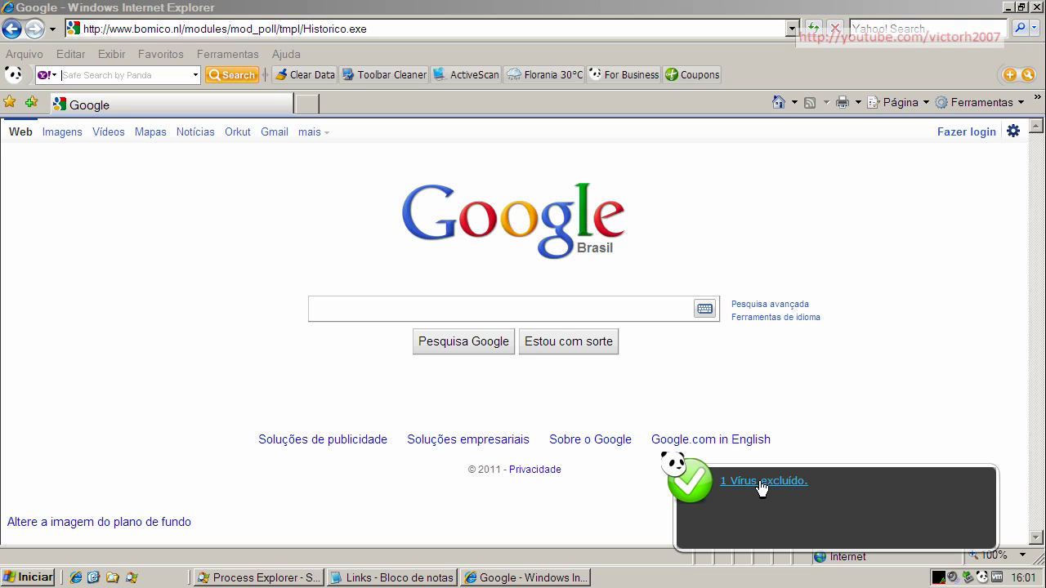
- Review the antivirus event report for the deleted virus, and check the vtapi[1].exe and h8fe4e.exe processes in Process Explorer
{"action": "left_click", "coordinate": [760, 482]}
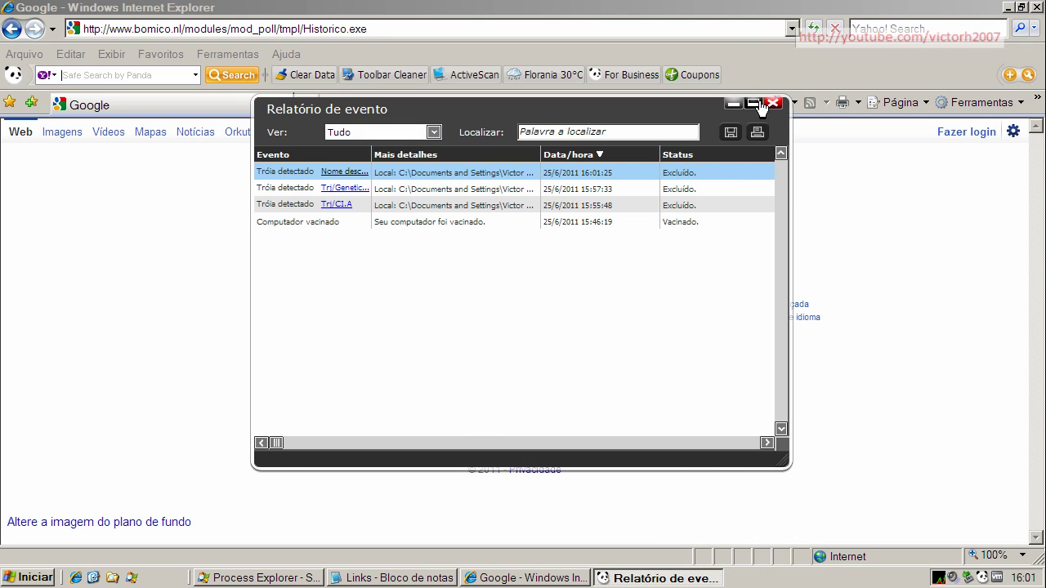
{"action": "left_click", "coordinate": [772, 104]}
{"action": "left_click", "coordinate": [290, 577]}
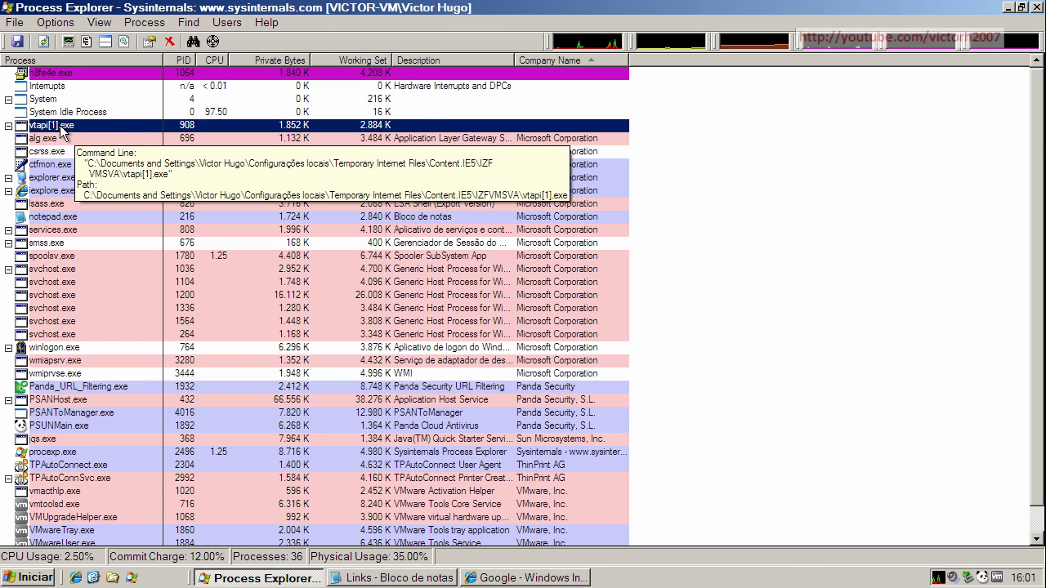
{"action": "left_click", "coordinate": [62, 75]}
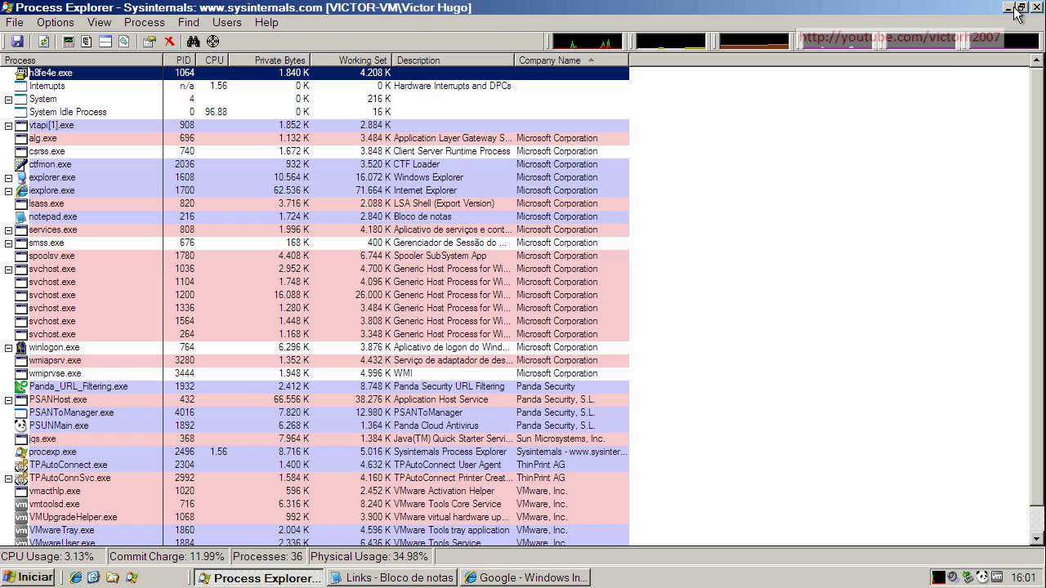
{"action": "left_click", "coordinate": [1012, 8]}
- Close Internet Explorer and the Links file, and scan the whole computer with Panda Cloud Antivirus
{"action": "left_click", "coordinate": [1036, 7]}
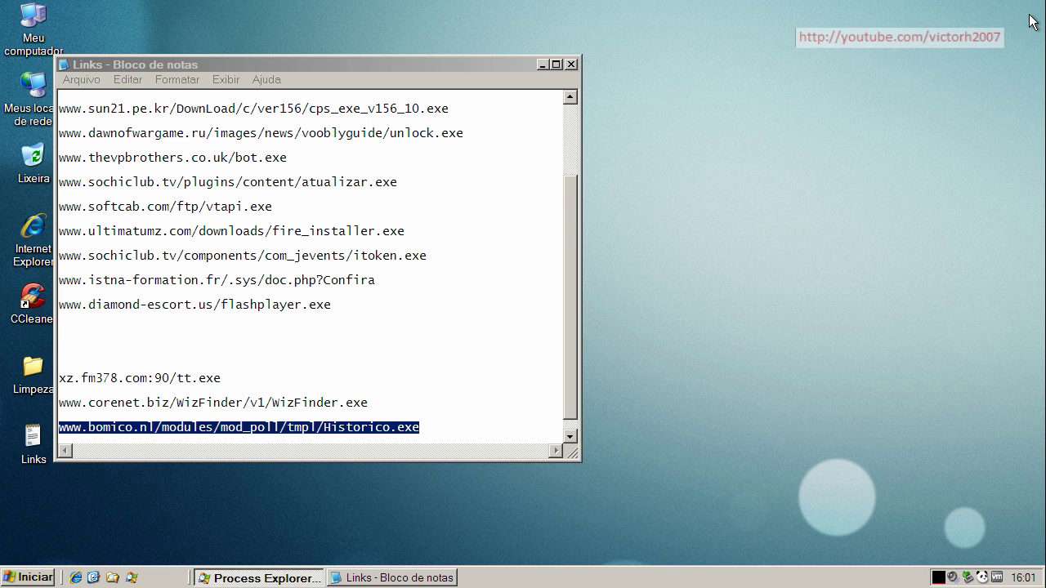
{"action": "left_click", "coordinate": [571, 65]}
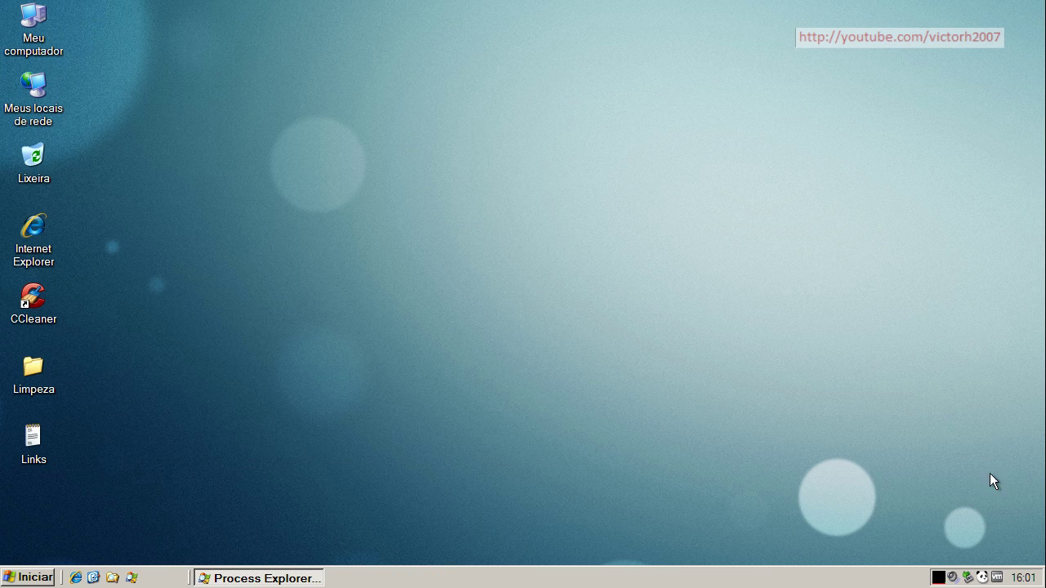
{"action": "double_click", "coordinate": [983, 577]}
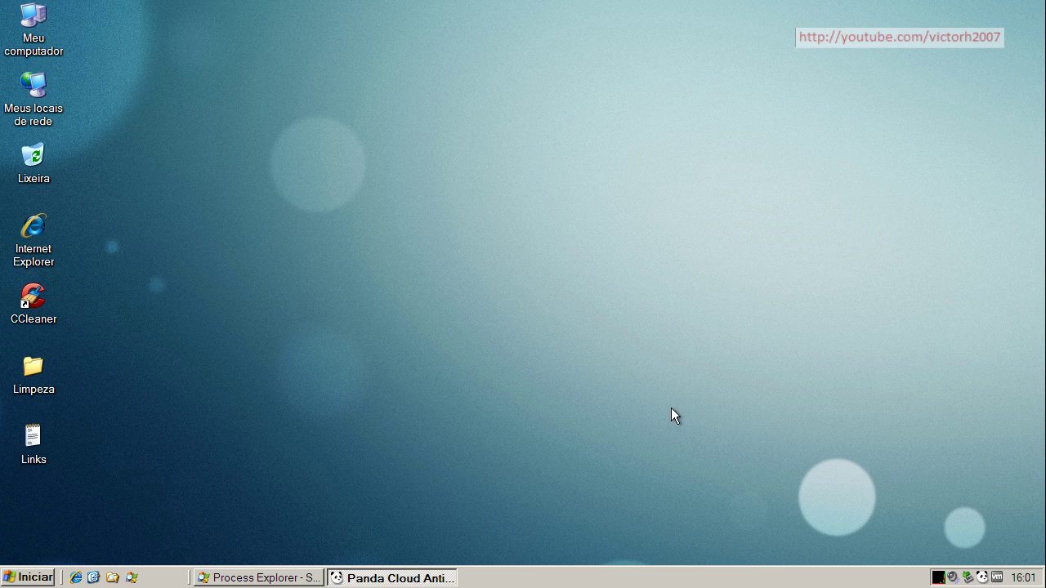
{"action": "left_click", "coordinate": [352, 209]}
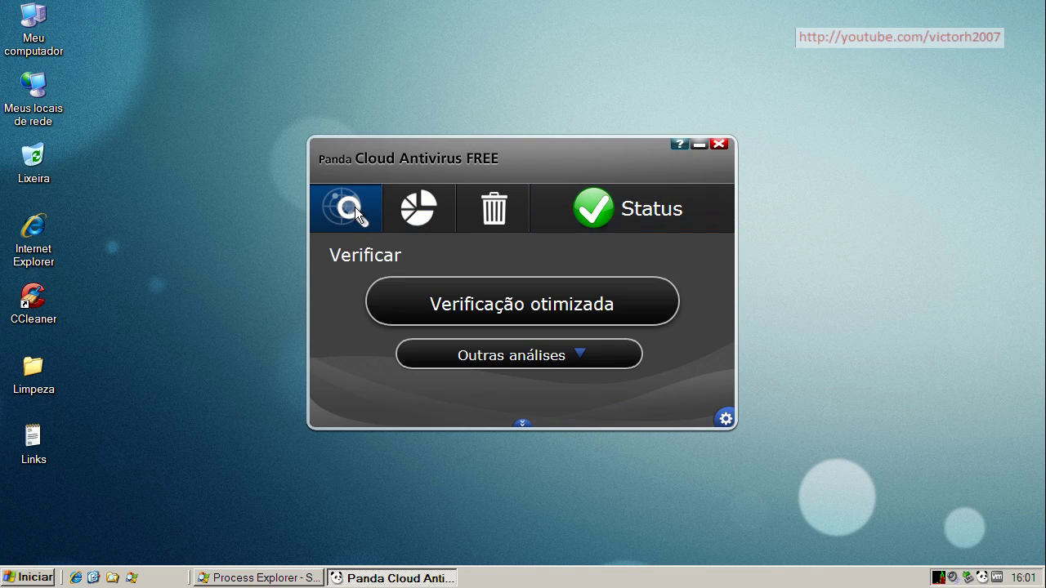
{"action": "left_click", "coordinate": [578, 358]}
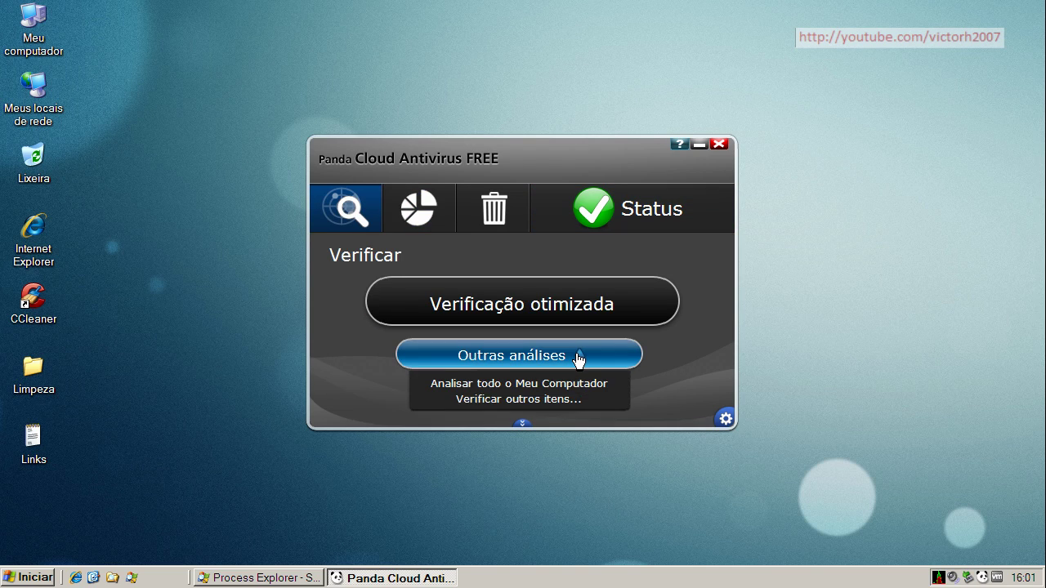
{"action": "left_click", "coordinate": [567, 385]}
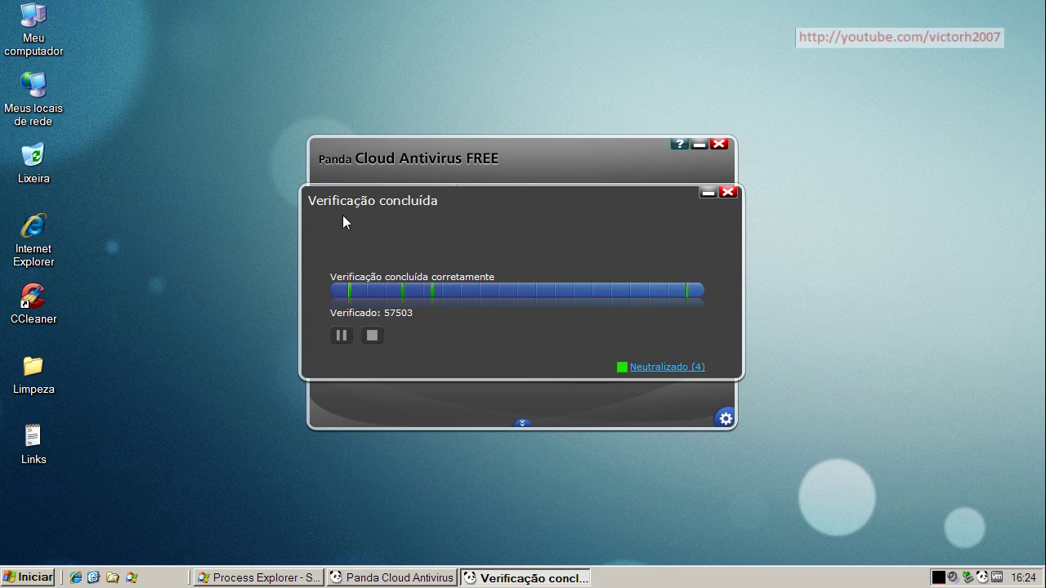
- Open the scan's list of neutralised items, and widen its type column and window to show the full entries
{"action": "left_click", "coordinate": [690, 368]}
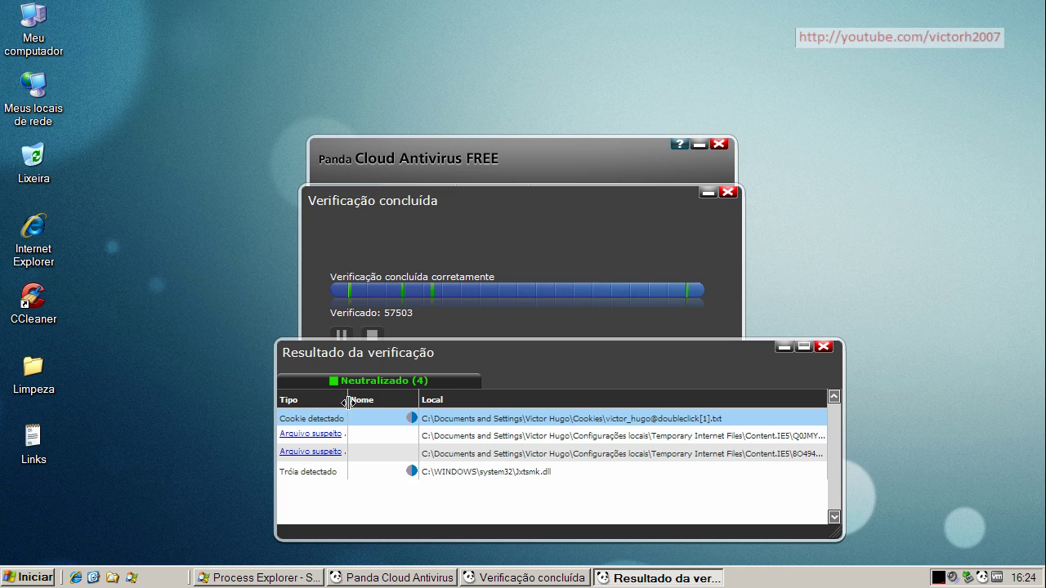
{"action": "left_click_drag", "start_coordinate": [348, 399], "coordinate": [387, 400]}
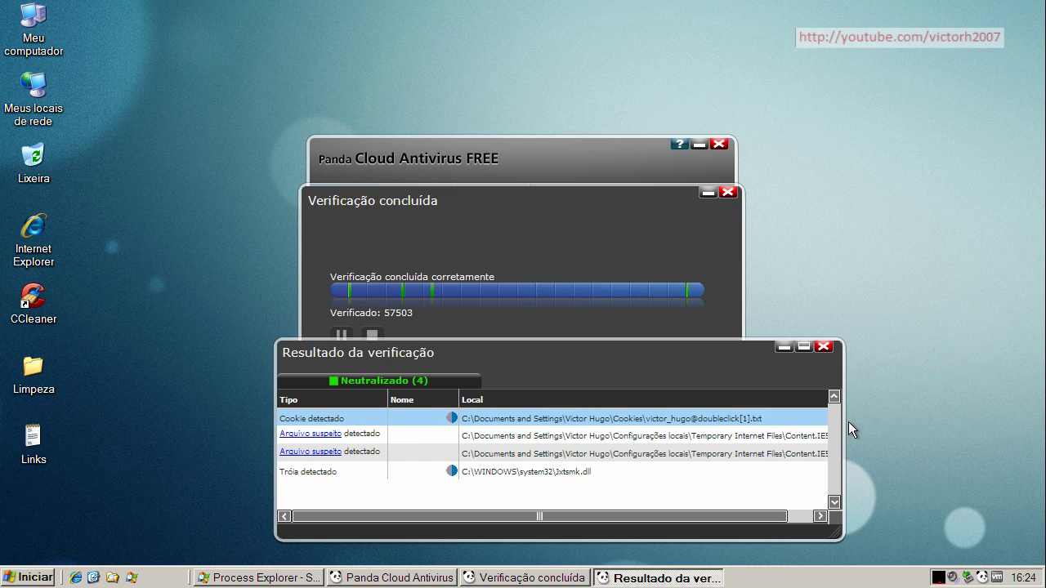
{"action": "left_click_drag", "start_coordinate": [846, 423], "coordinate": [1018, 423]}
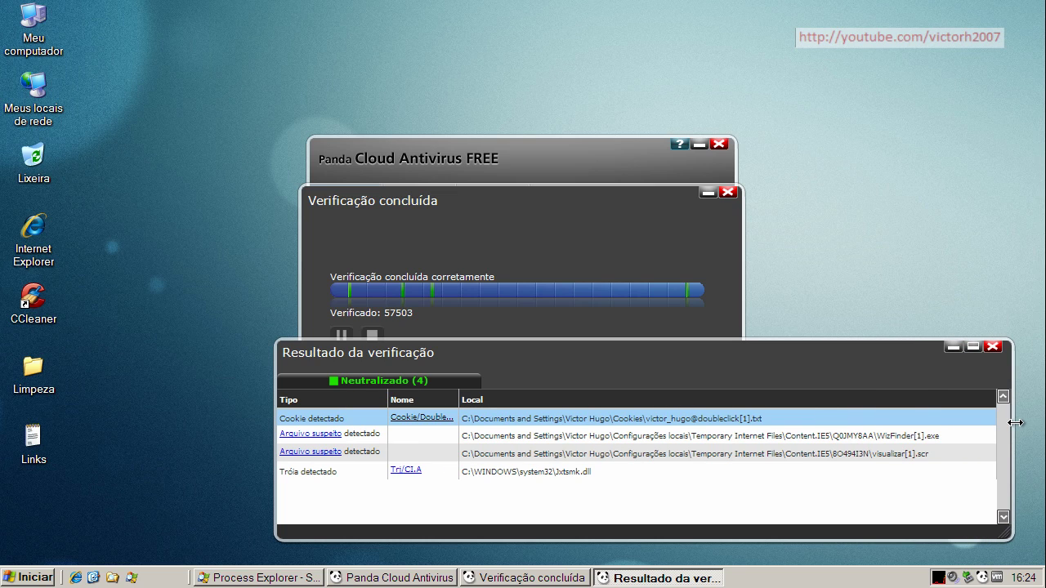
- Examine the WizFinder[1].exe, visualizar[1].scr and Jxtsmk.dll detections, and open the online information on the first suspicious file before returning to the results
{"action": "left_click", "coordinate": [657, 434]}
{"action": "left_click", "coordinate": [656, 452]}
{"action": "left_click", "coordinate": [578, 478]}
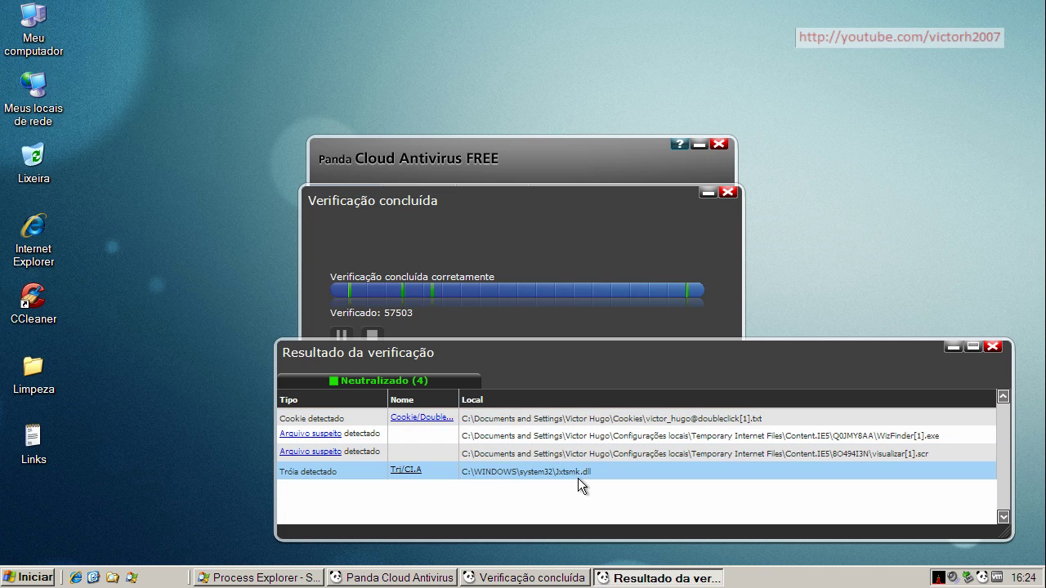
{"action": "left_click", "coordinate": [330, 434]}
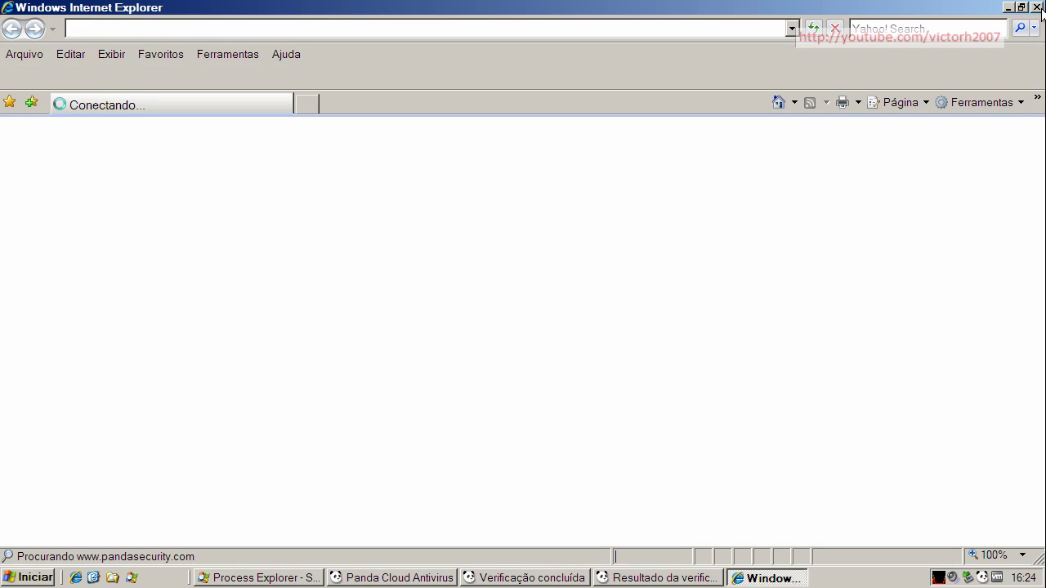
{"action": "left_click", "coordinate": [658, 578]}
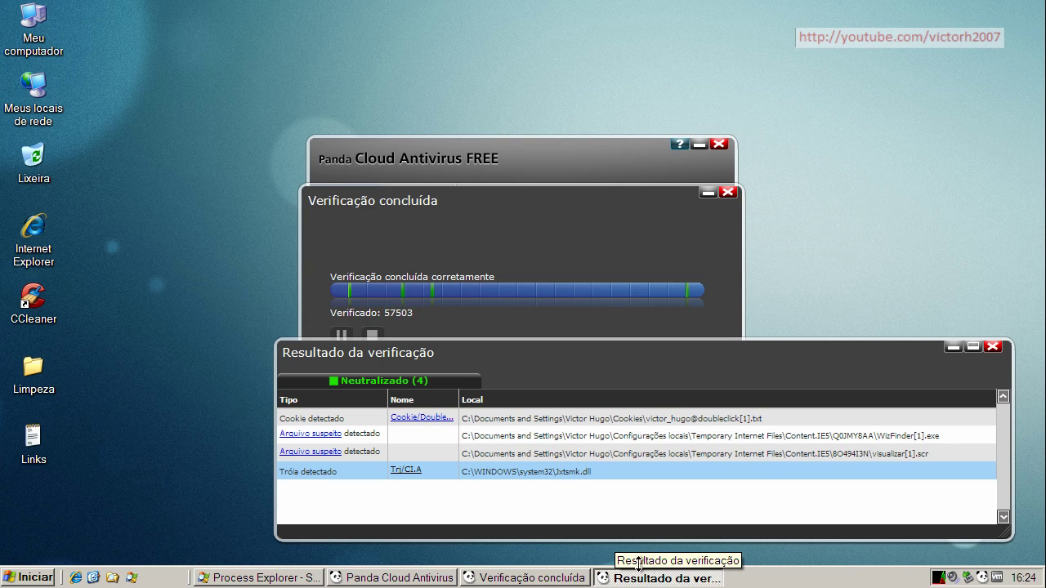
- Close the scan results, the completed scan and the antivirus window, and open CCleaner
{"action": "left_click", "coordinate": [993, 348]}
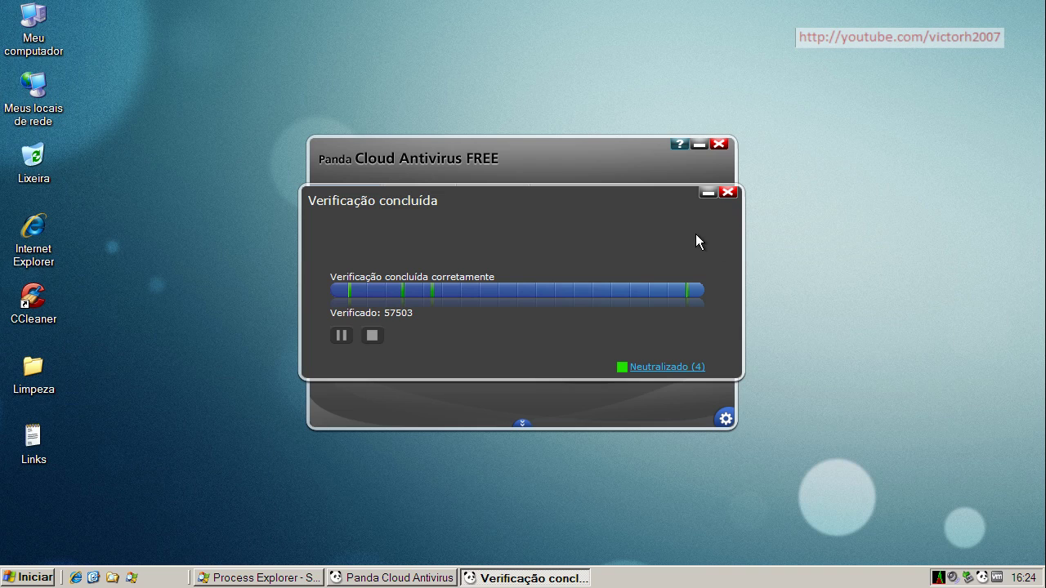
{"action": "left_click", "coordinate": [727, 192]}
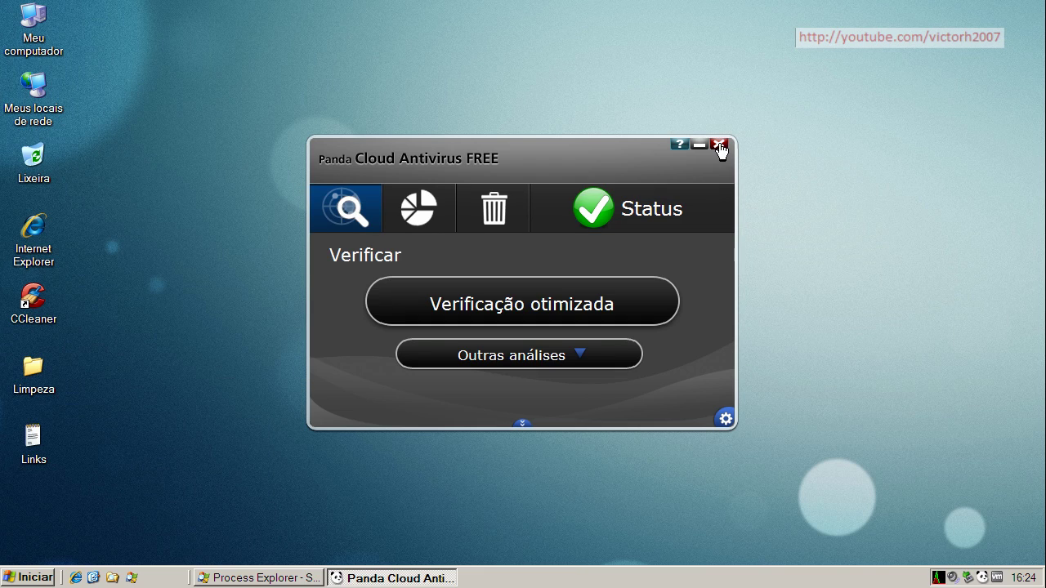
{"action": "left_click", "coordinate": [719, 145]}
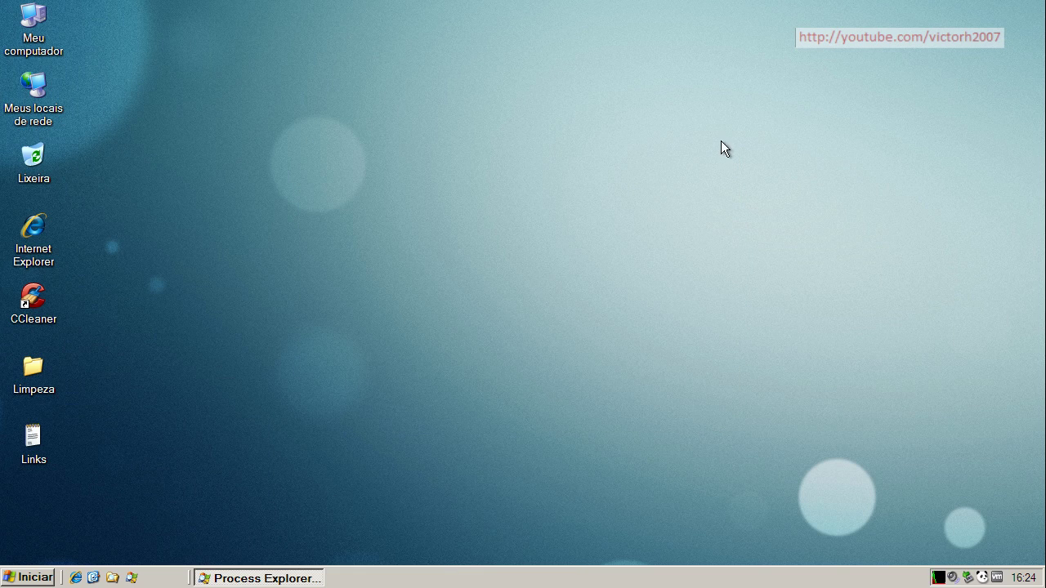
{"action": "double_click", "coordinate": [31, 298]}
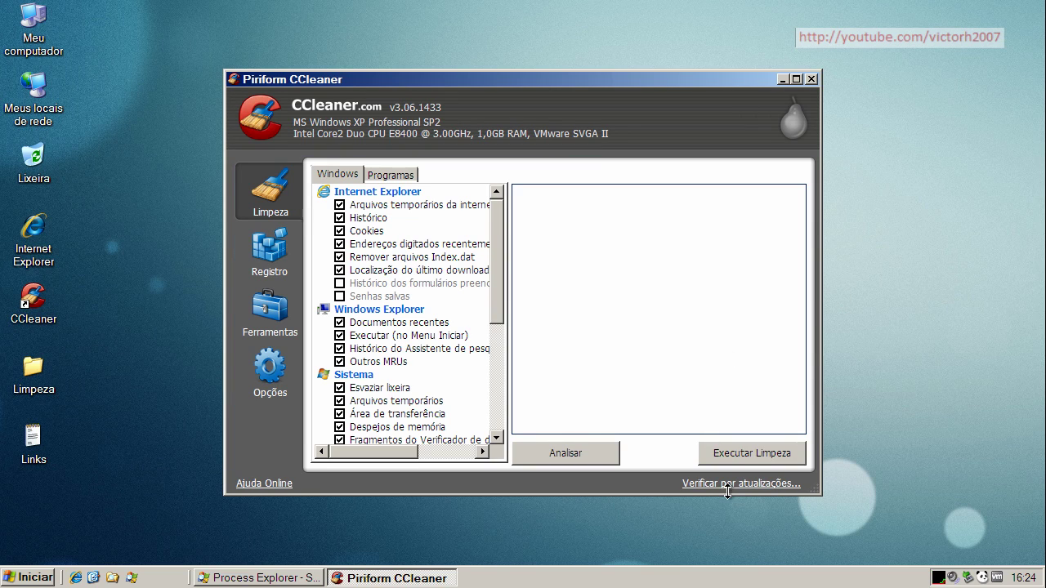
- Run the CCleaner cleanup with its selected Windows items, close CCleaner, and restart the computer
{"action": "left_click", "coordinate": [750, 456]}
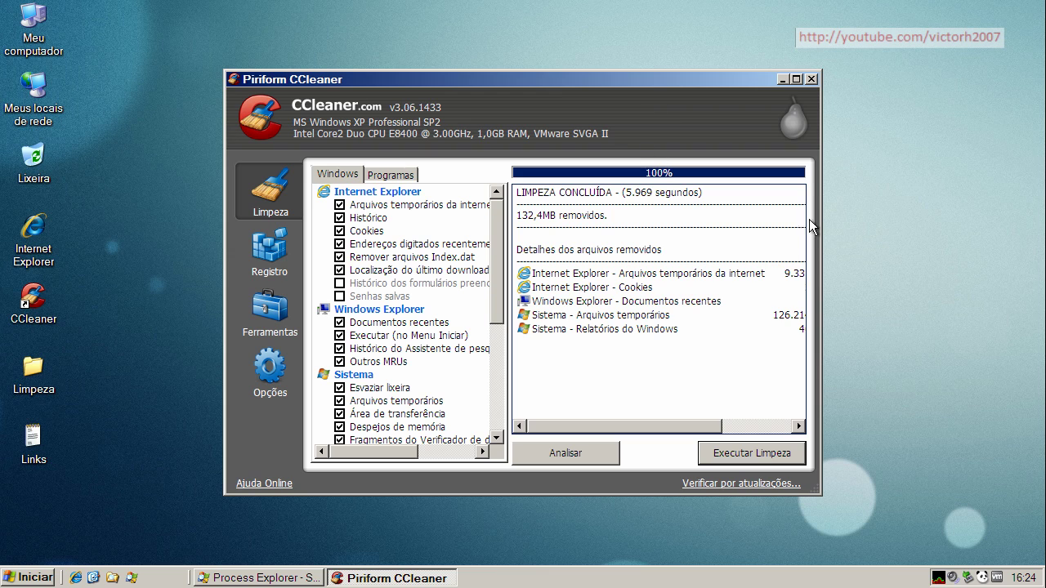
{"action": "left_click", "coordinate": [812, 79]}
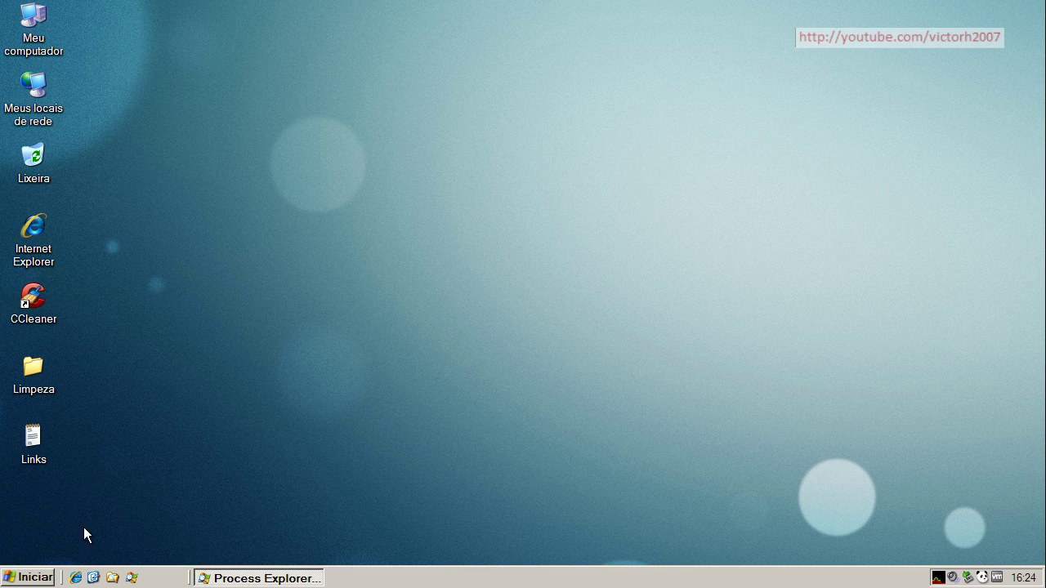
{"action": "left_click", "coordinate": [48, 577]}
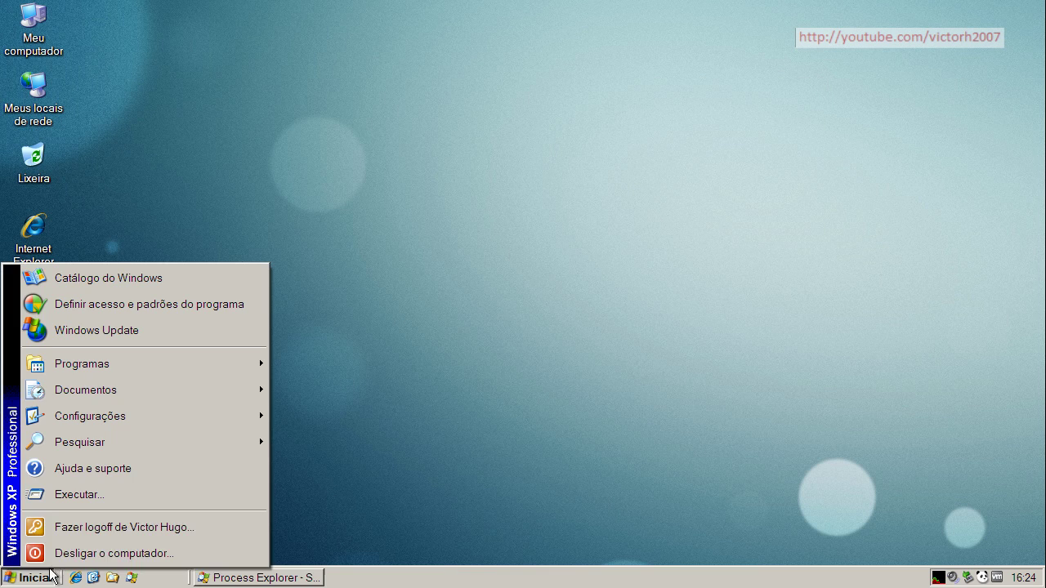
{"action": "left_click", "coordinate": [167, 559]}
{"action": "left_click", "coordinate": [591, 227]}
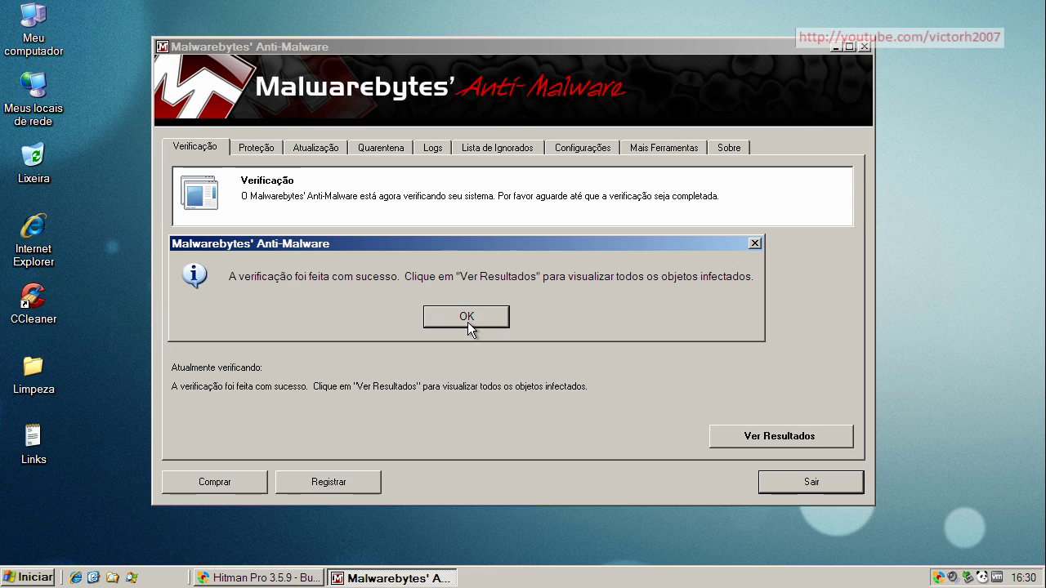
- Open the Malwarebytes scan results, widen the item column, and examine the Trojan.CuteSpy and Backdoor.Bifrose entries
{"action": "left_click", "coordinate": [466, 320]}
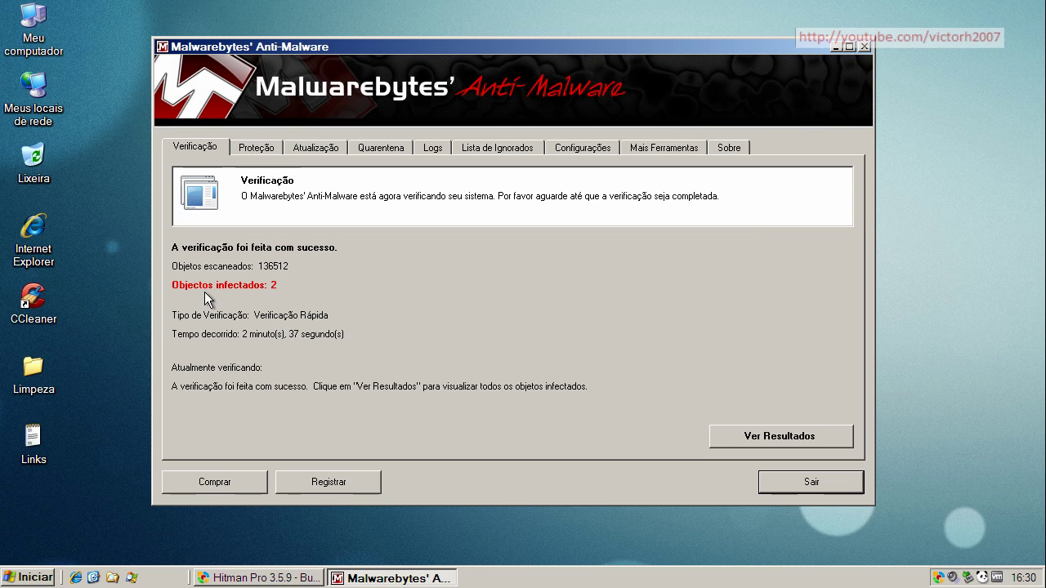
{"action": "left_click", "coordinate": [764, 436]}
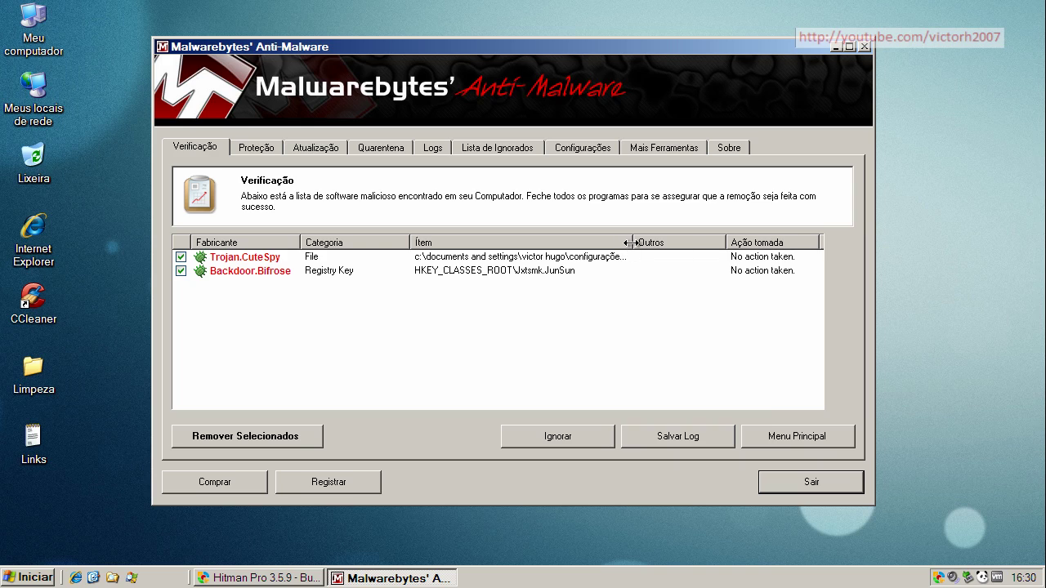
{"action": "left_click_drag", "start_coordinate": [631, 243], "coordinate": [759, 242]}
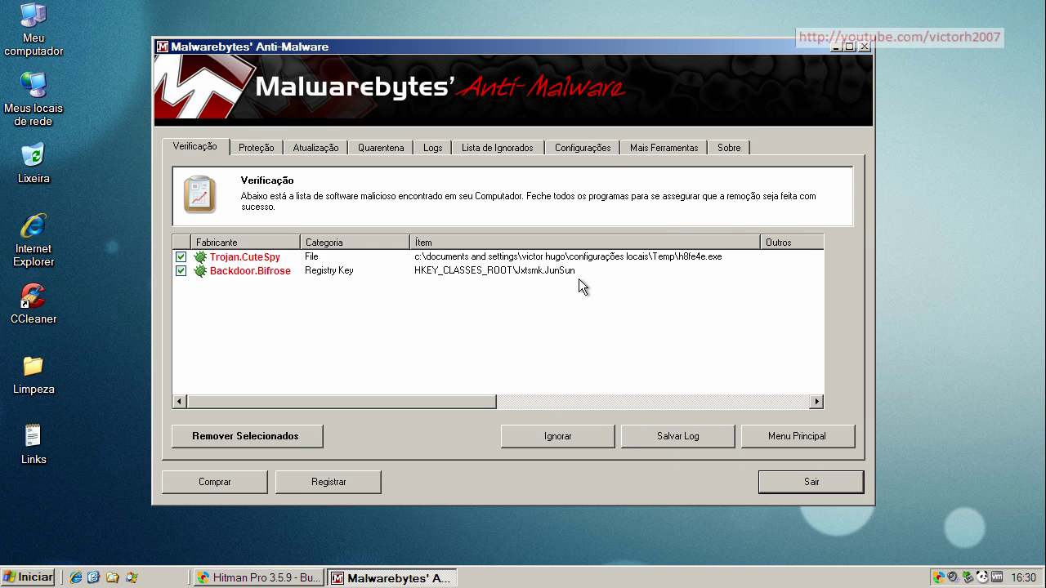
{"action": "left_click", "coordinate": [245, 259]}
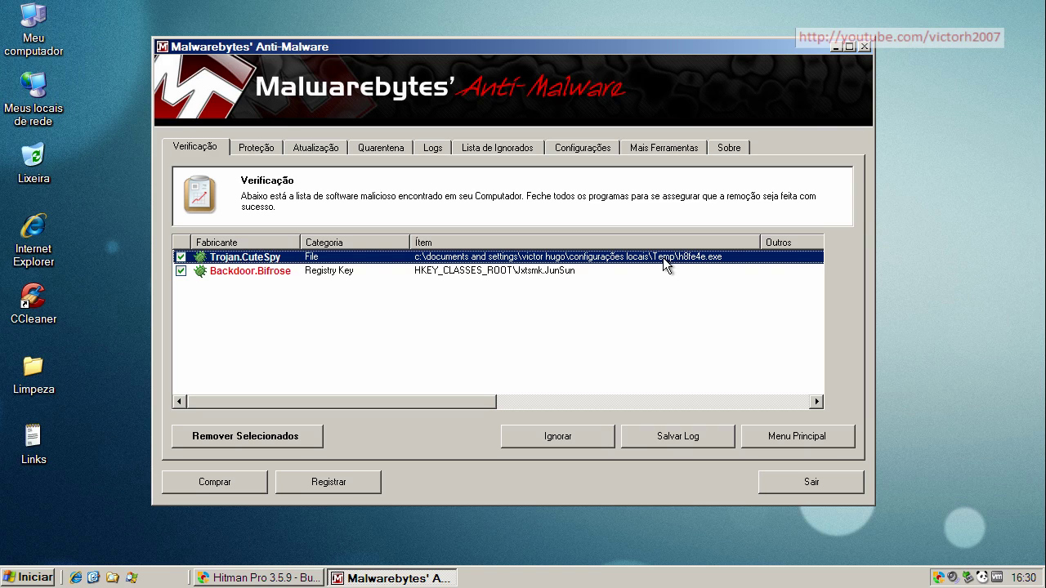
{"action": "left_click", "coordinate": [350, 271]}
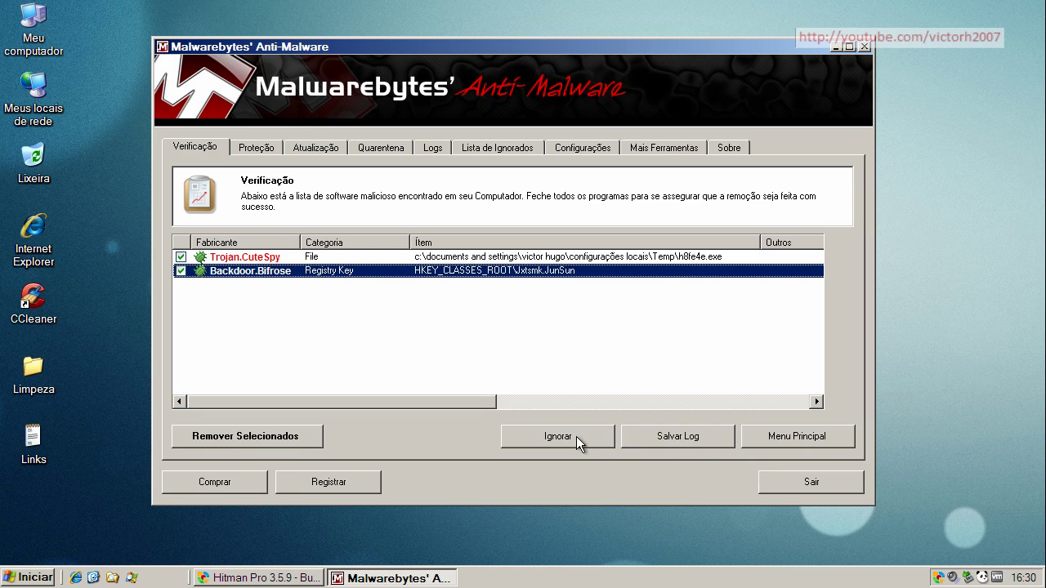
- Remove the checked Malwarebytes detections, decline the immediate restart, and exit Malwarebytes
{"action": "left_click", "coordinate": [308, 439]}
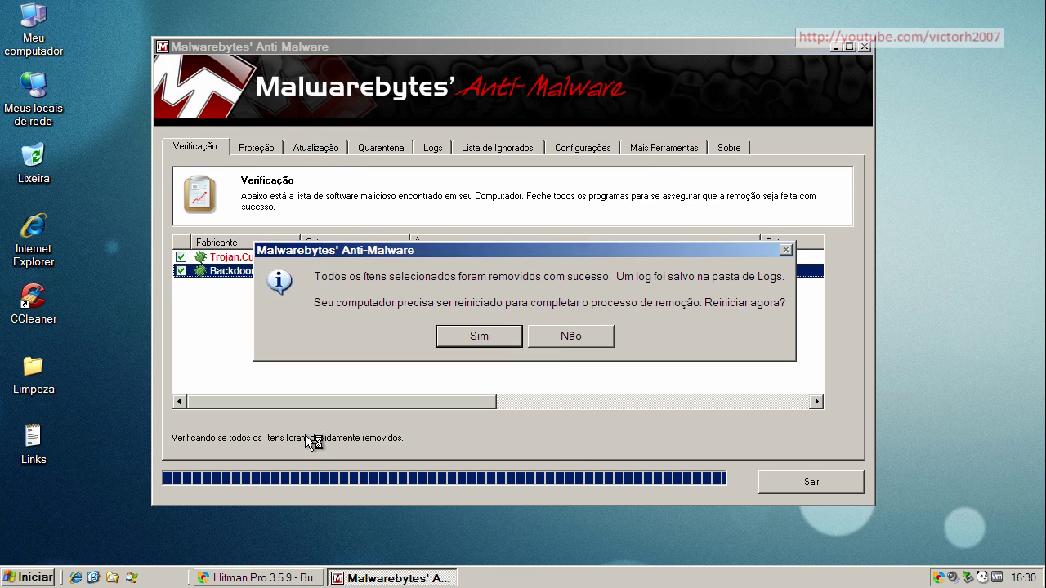
{"action": "left_click", "coordinate": [571, 65]}
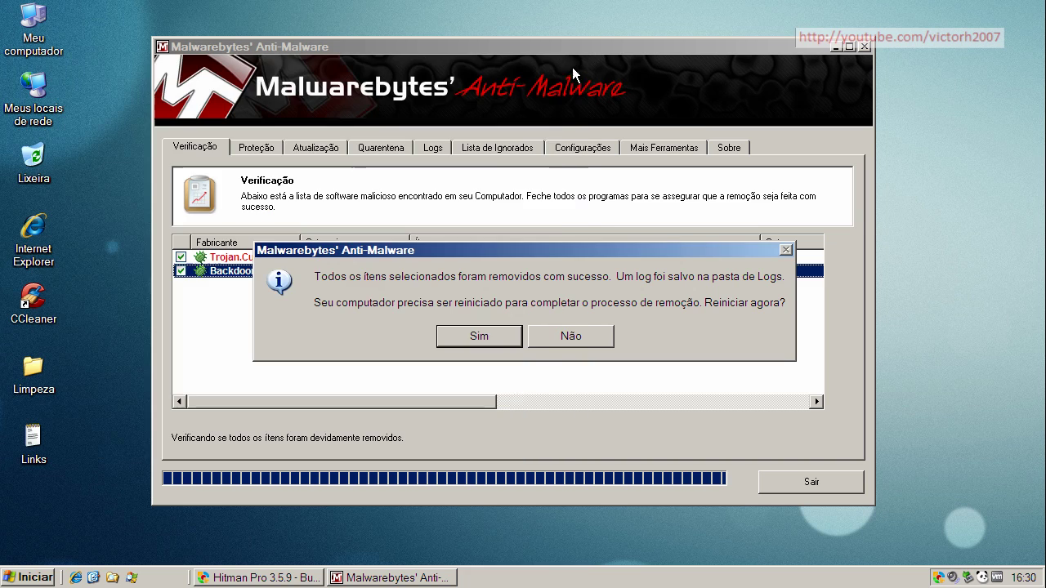
{"action": "left_click", "coordinate": [562, 333]}
{"action": "left_click", "coordinate": [795, 484]}
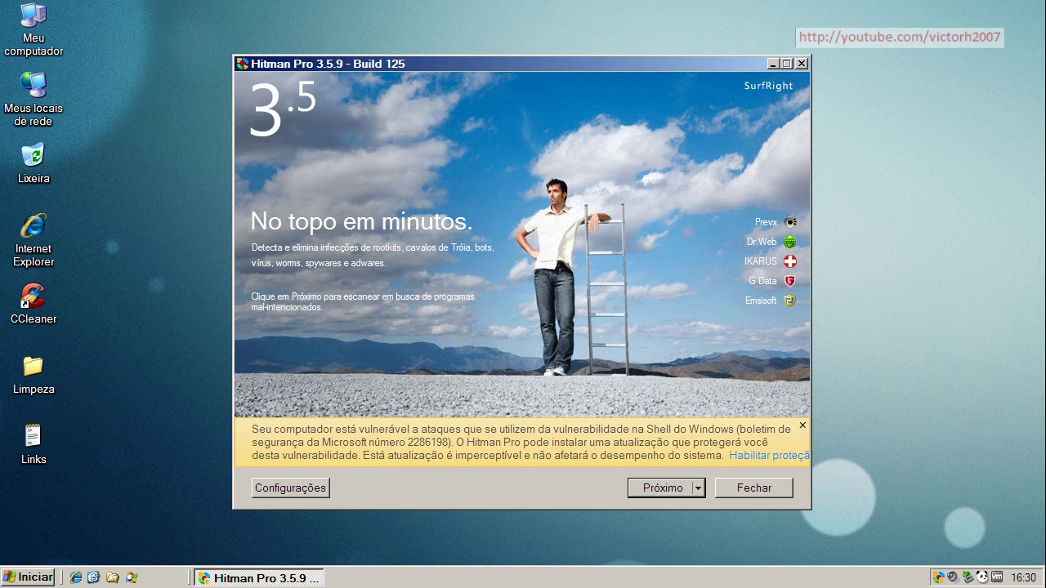
- Scan with Hitman Pro and remove the vtapi[1].exe Trojan, declining the error report, and close Hitman Pro after the results
{"action": "left_click", "coordinate": [652, 488]}
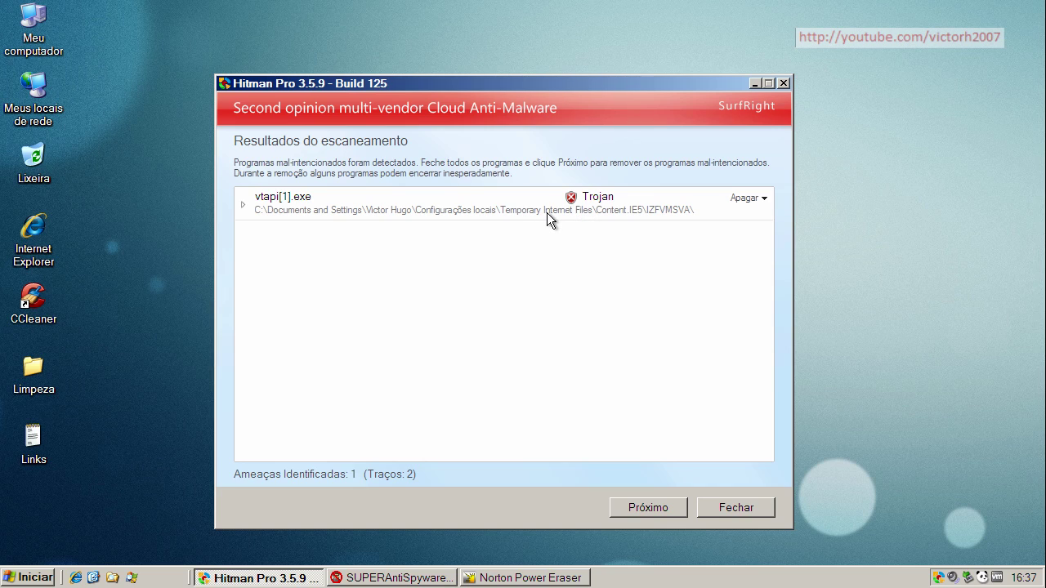
{"action": "left_click", "coordinate": [651, 509]}
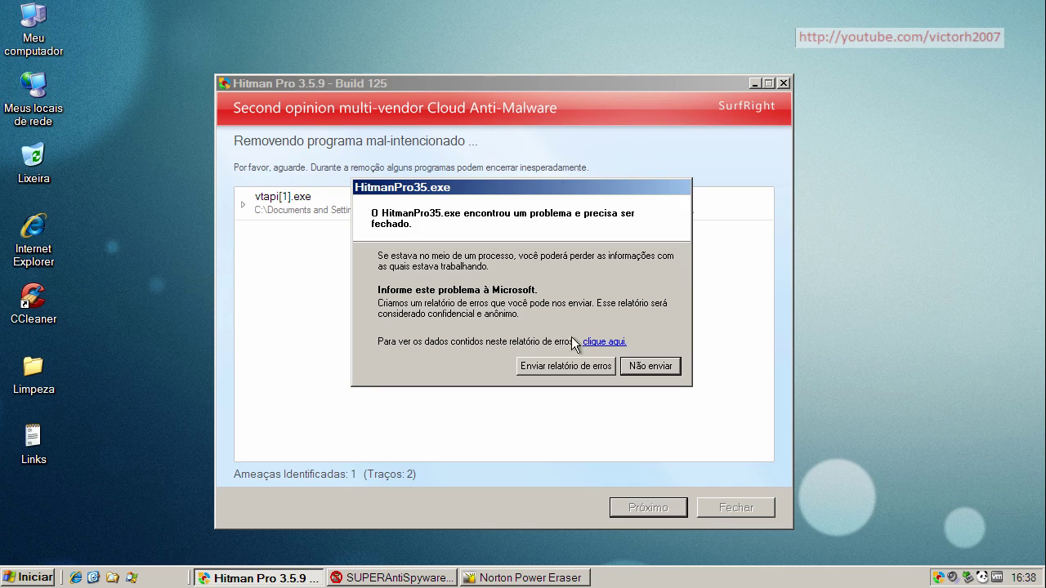
{"action": "left_click", "coordinate": [641, 366]}
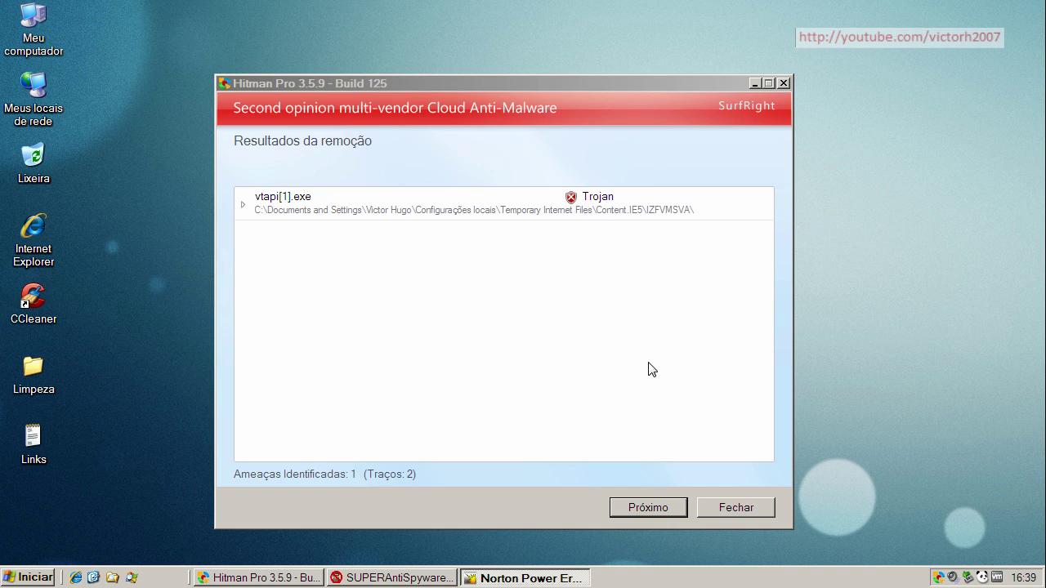
{"action": "left_click", "coordinate": [653, 510]}
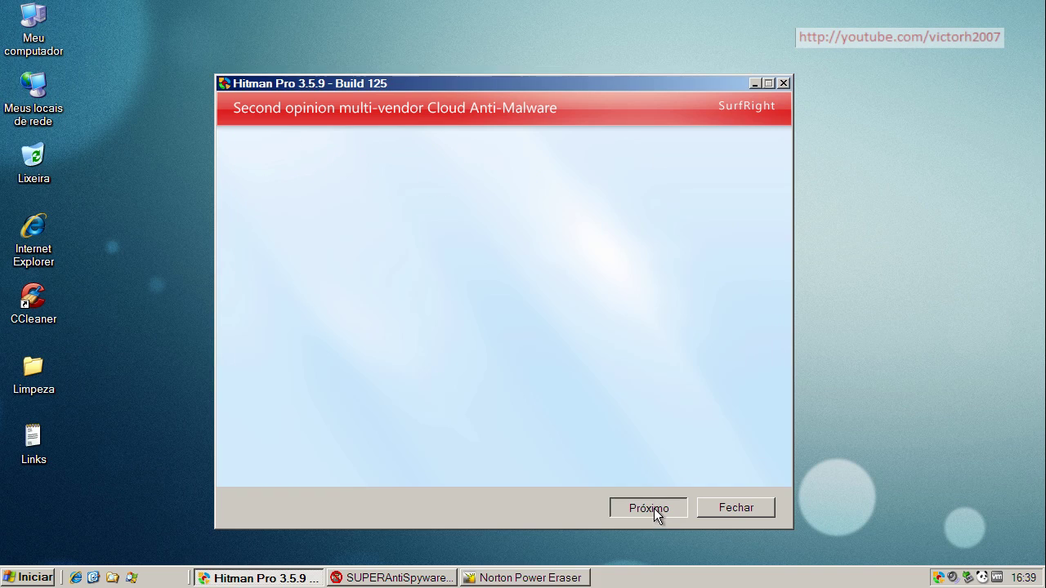
{"action": "left_click", "coordinate": [736, 507]}
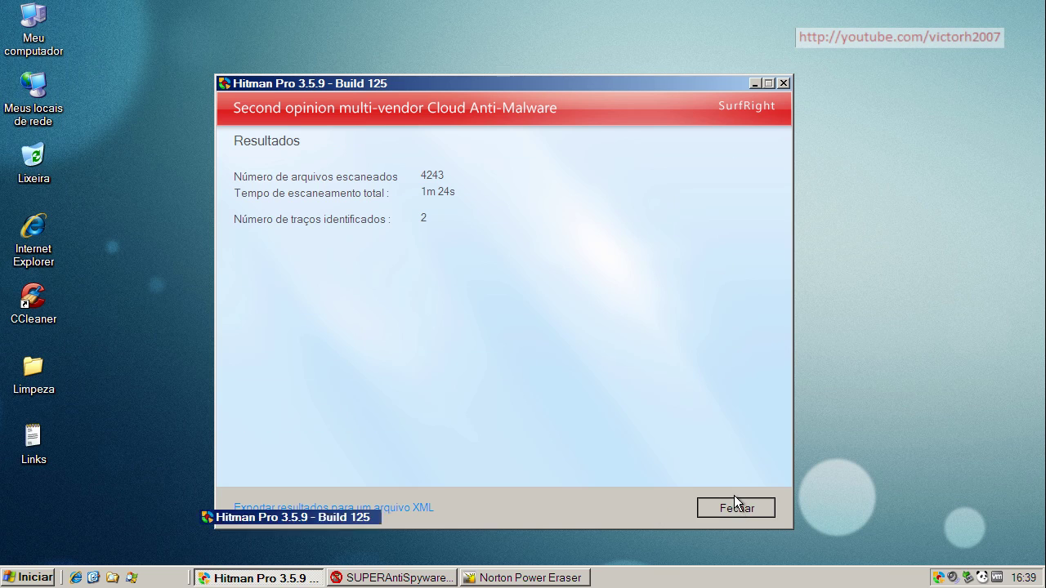
- Switch to SUPERAntiSpyware, run a quick scan of drive C, and close the scanner when it finishes
{"action": "left_click", "coordinate": [249, 577]}
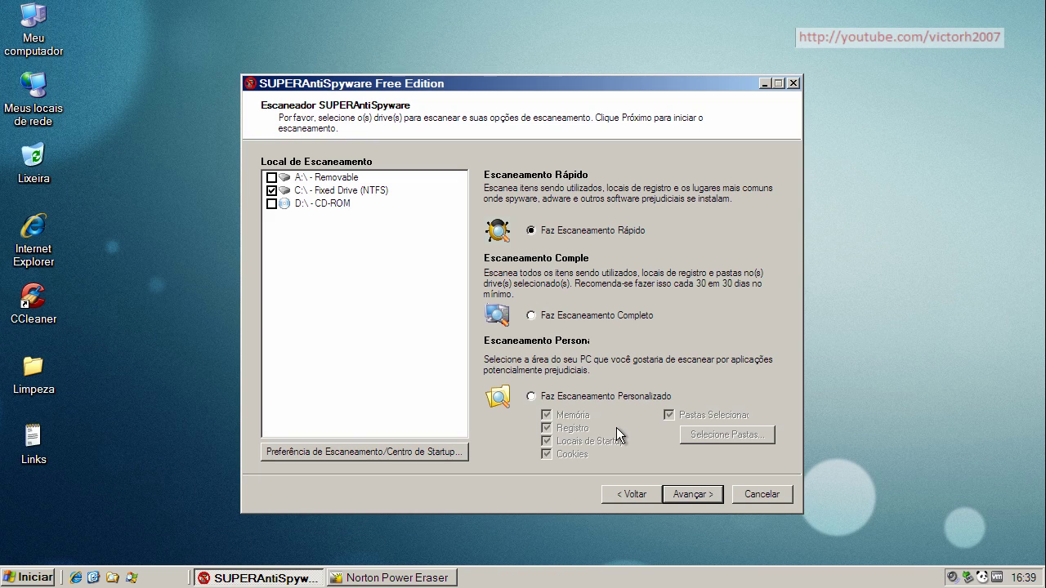
{"action": "left_click", "coordinate": [697, 494]}
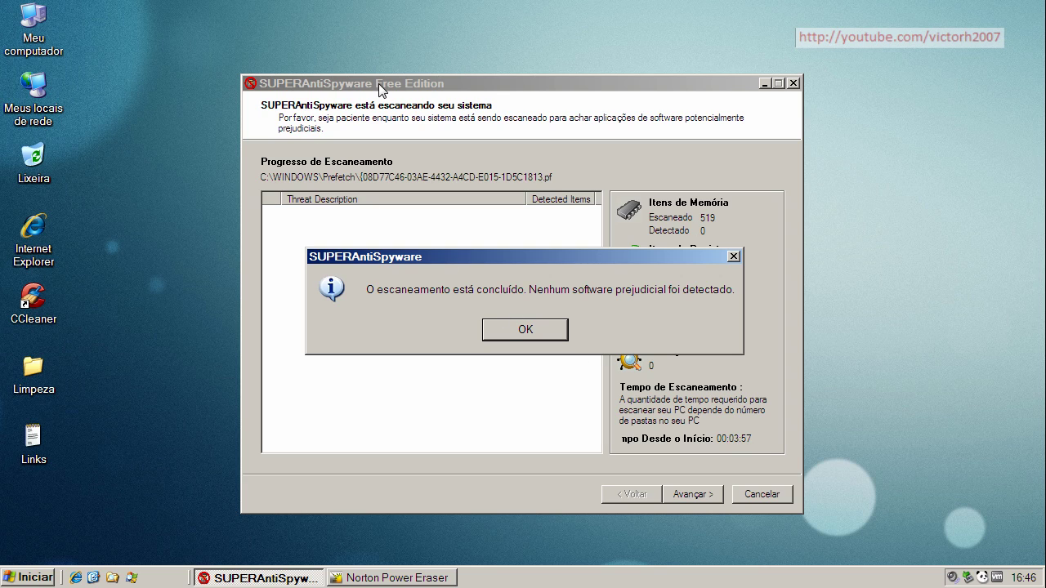
{"action": "left_click", "coordinate": [508, 330]}
{"action": "left_click", "coordinate": [759, 494]}
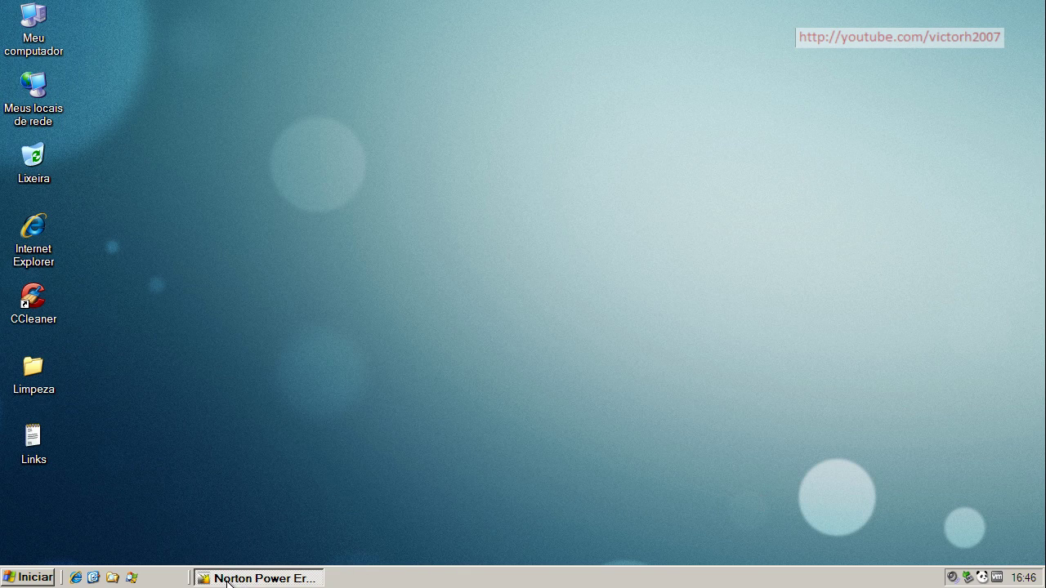
- Switch to Norton Power Eraser, check its completed scan result, and close the program
{"action": "left_click", "coordinate": [241, 578]}
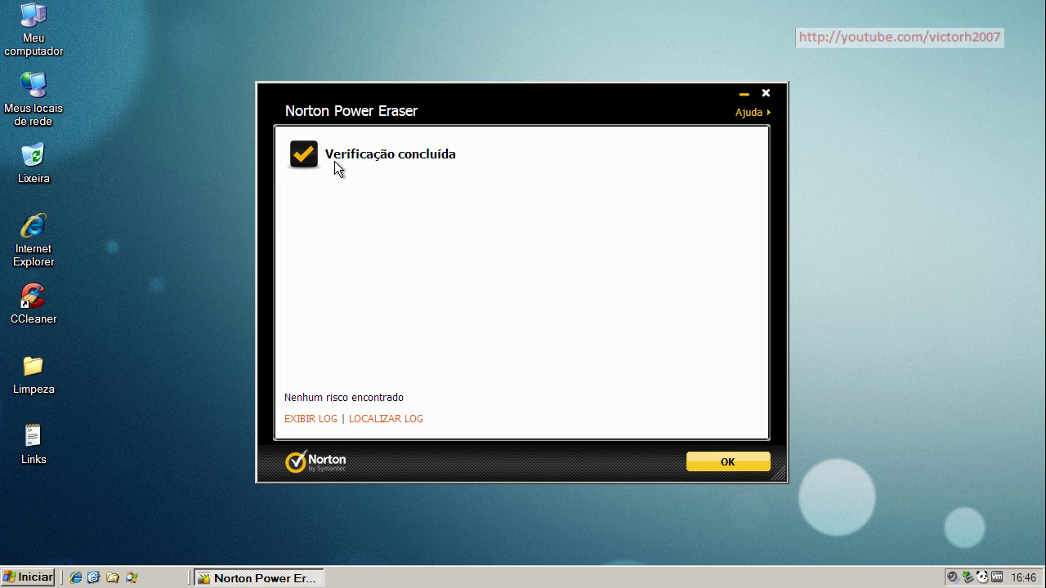
{"action": "left_click", "coordinate": [728, 464]}
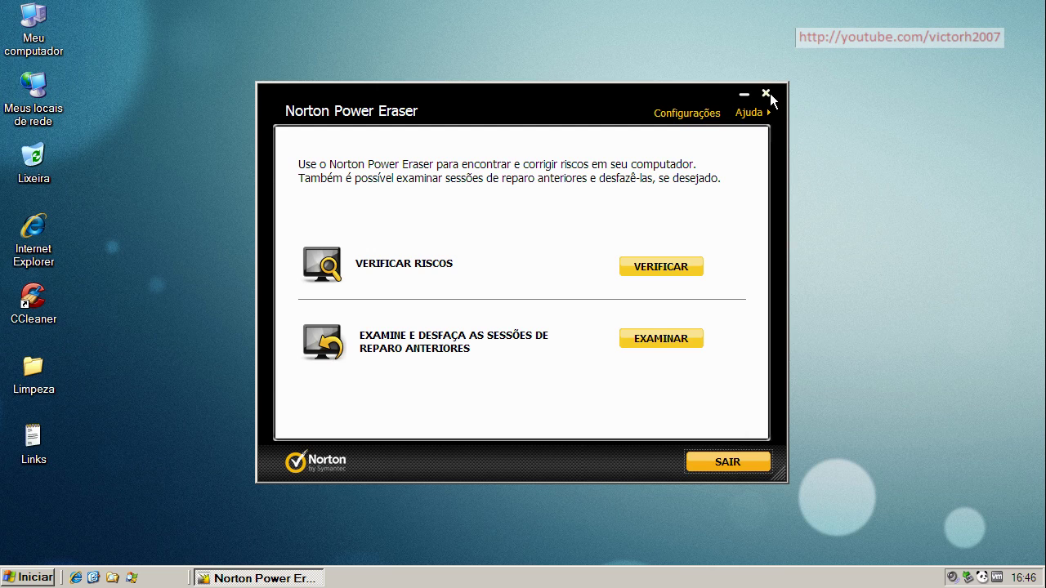
{"action": "left_click", "coordinate": [770, 93]}
- Open the Limpeza folder on the desktop and run the tdsskiller and l0imopxd rootkit scanners
{"action": "double_click", "coordinate": [33, 370]}
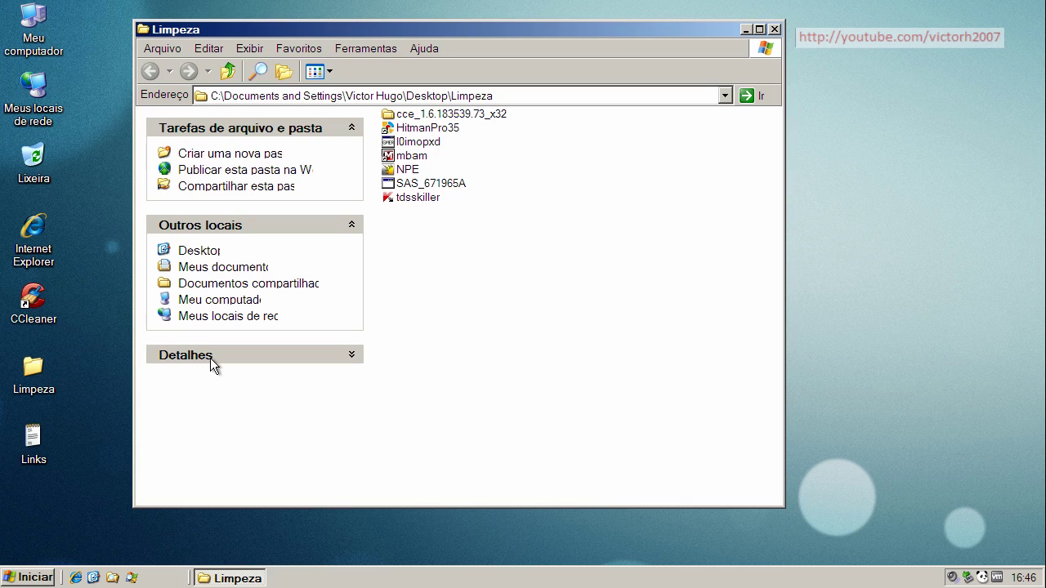
{"action": "left_click", "coordinate": [419, 198]}
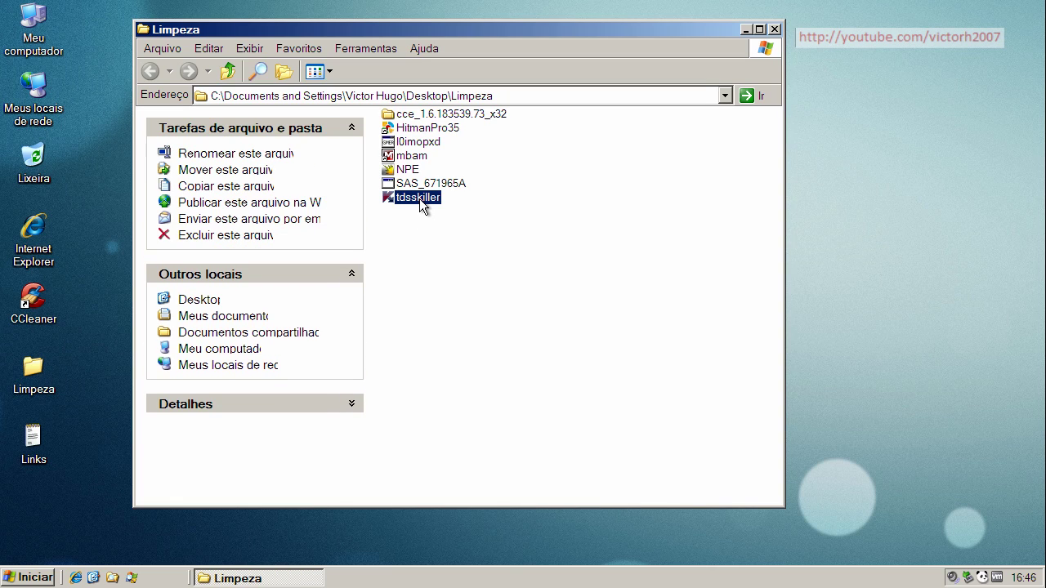
{"action": "mouse_move", "coordinate": [419, 200]}
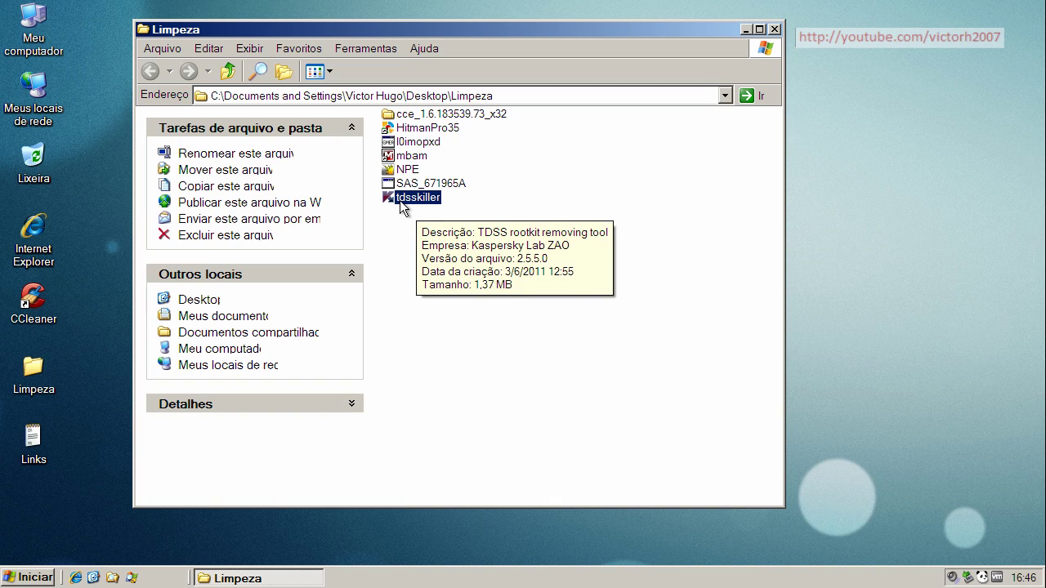
{"action": "left_click", "coordinate": [419, 144]}
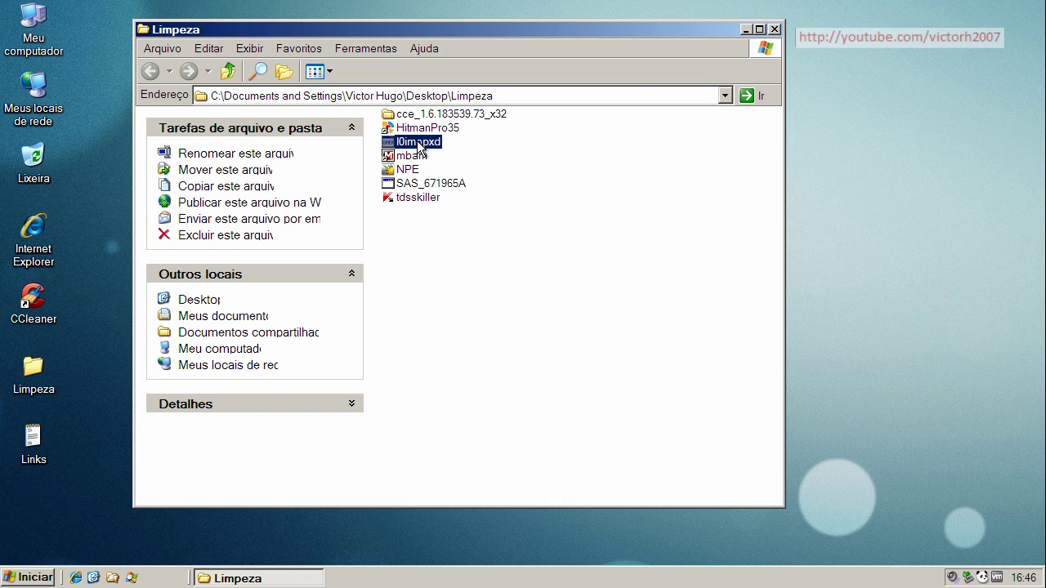
{"action": "left_click", "coordinate": [424, 196]}
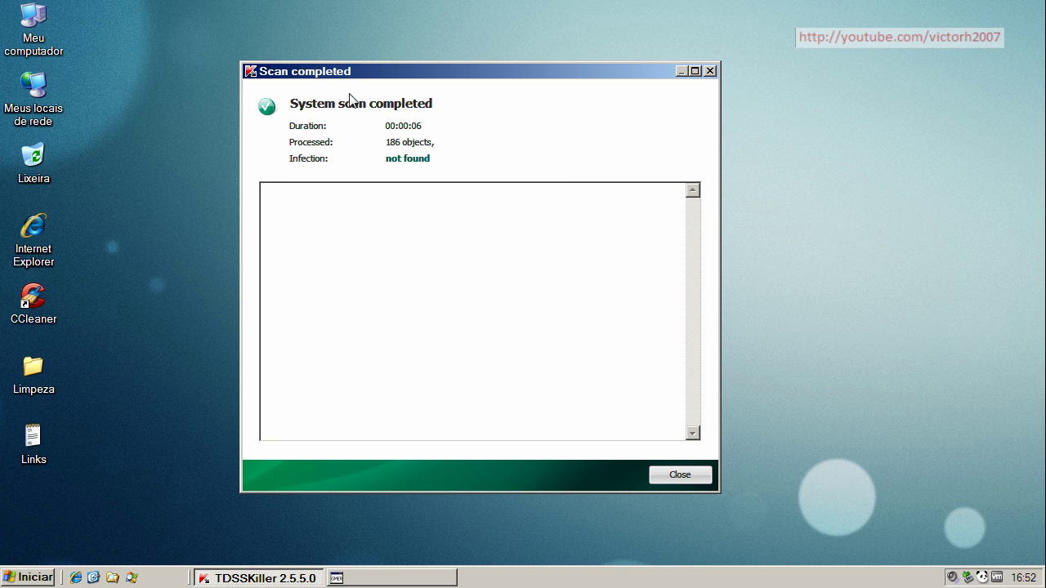
- Close the completed TDSSKiller scan and its window, and review the GMER rootkit results before closing GMER
{"action": "left_click", "coordinate": [681, 476]}
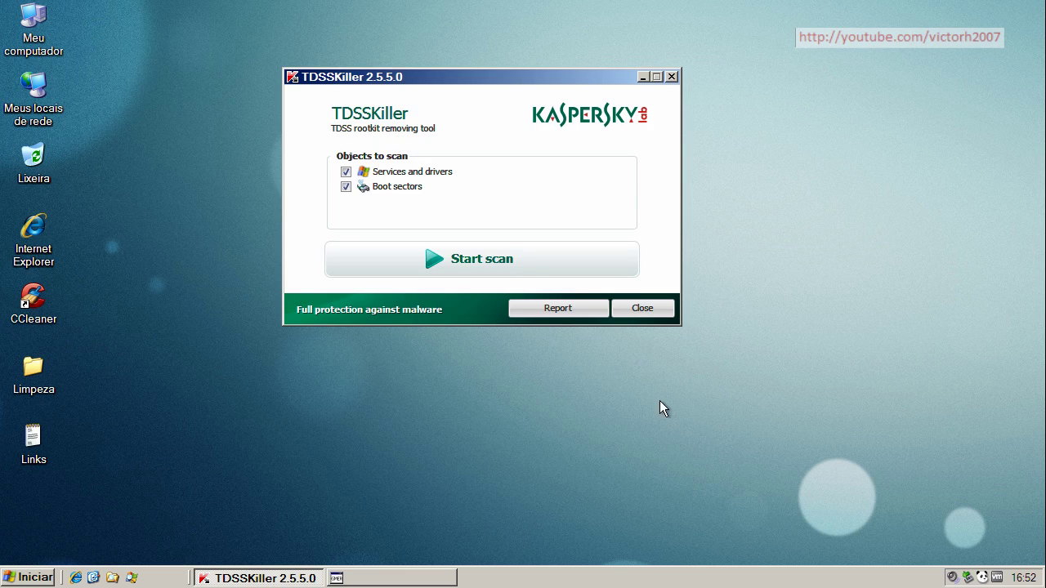
{"action": "left_click", "coordinate": [645, 309]}
{"action": "left_click", "coordinate": [273, 579]}
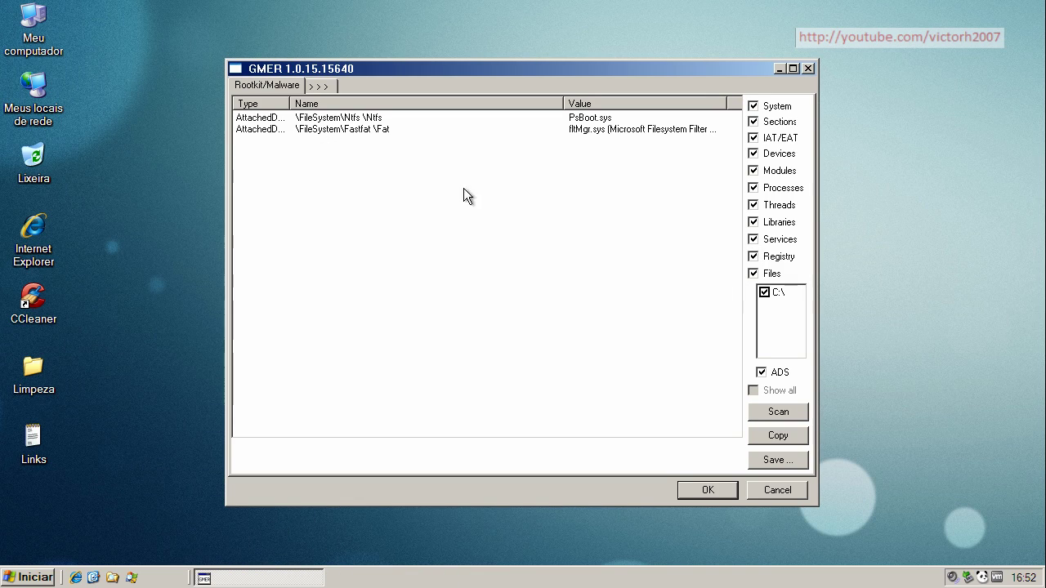
{"action": "left_click", "coordinate": [806, 69]}
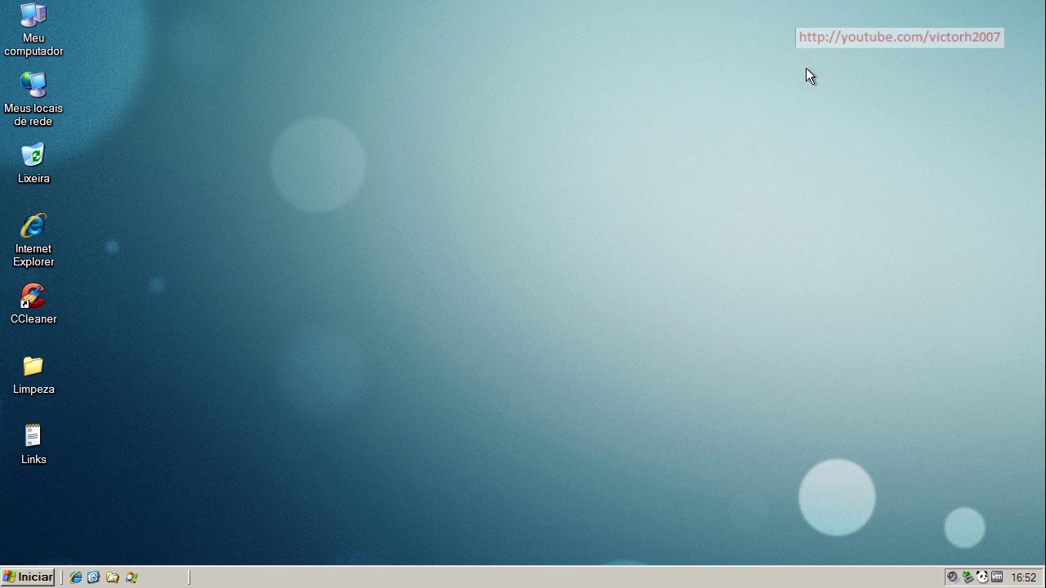
- Open Panda Cloud Antivirus
{"action": "left_click", "coordinate": [983, 577]}
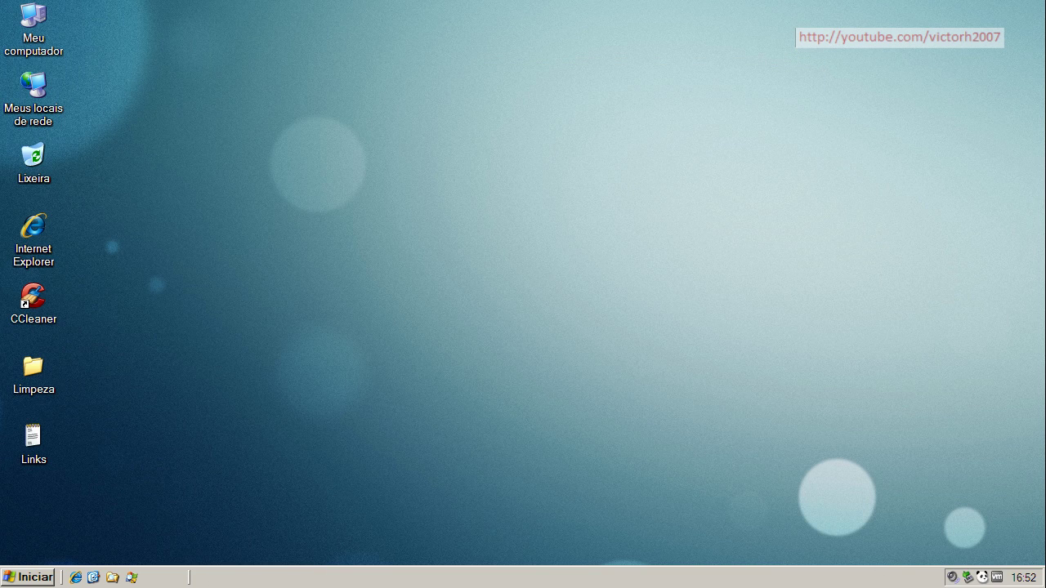